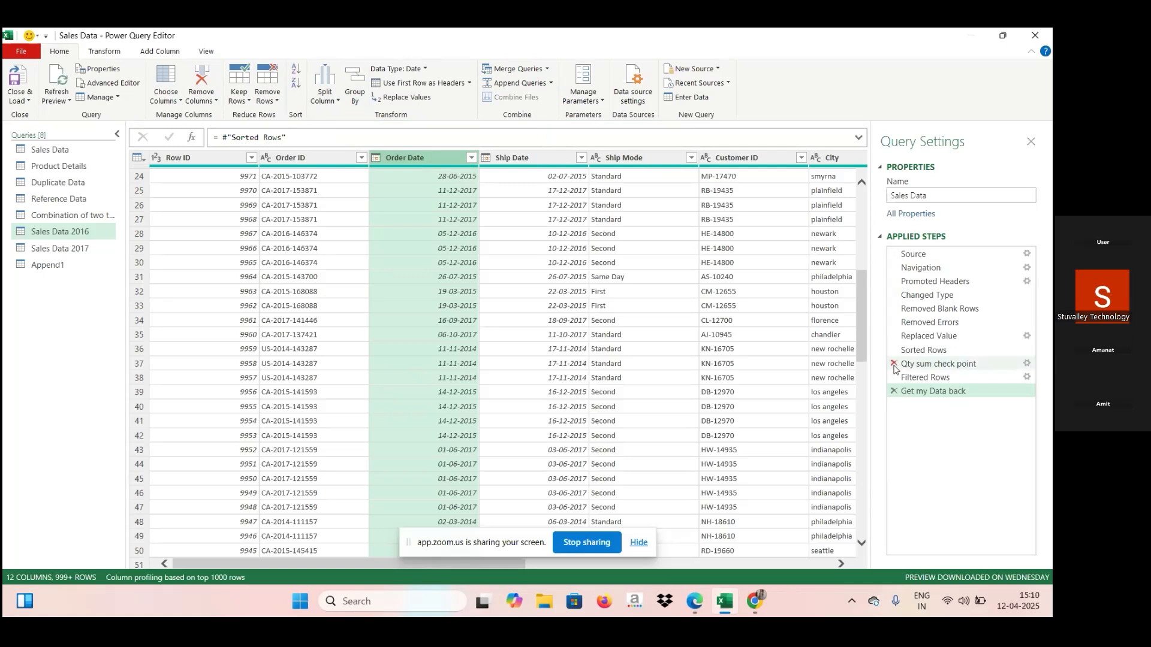
View the result of the Qty sum check point step and the file types available for a new data source.
click(971, 363)
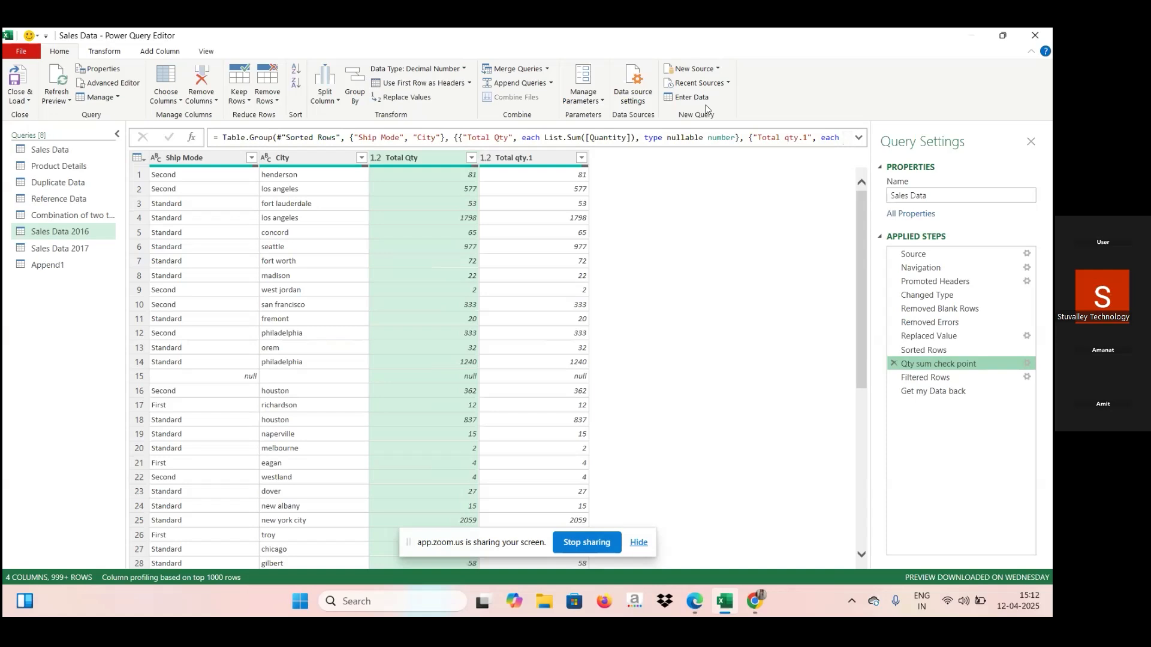
click(719, 70)
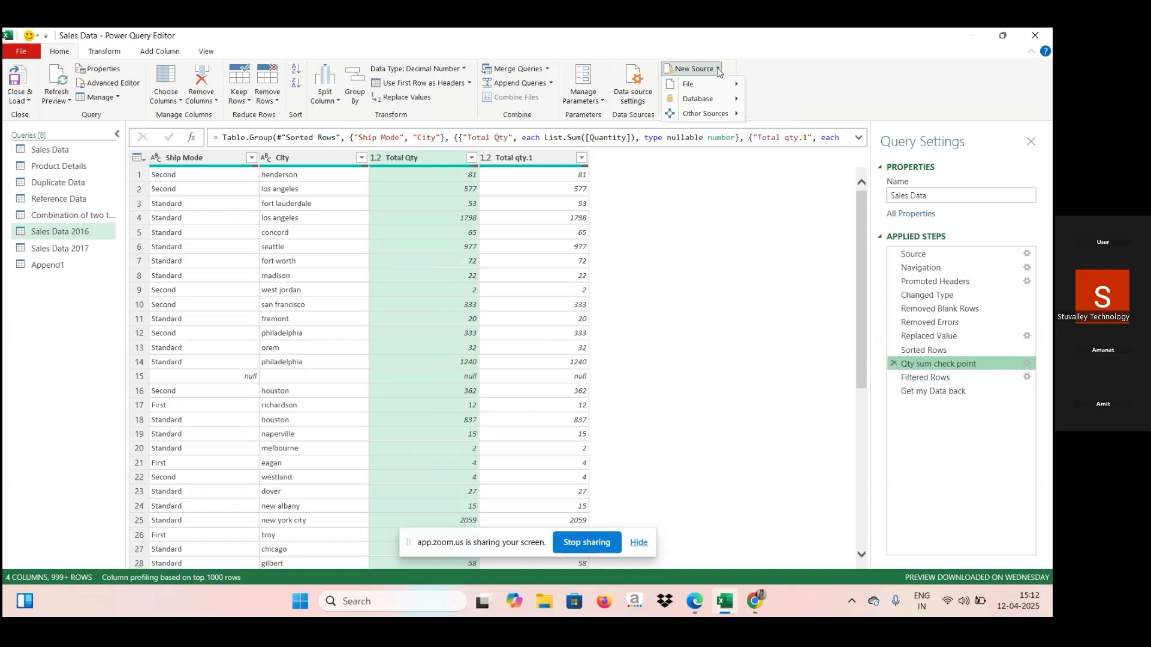
mouse_move(714, 91)
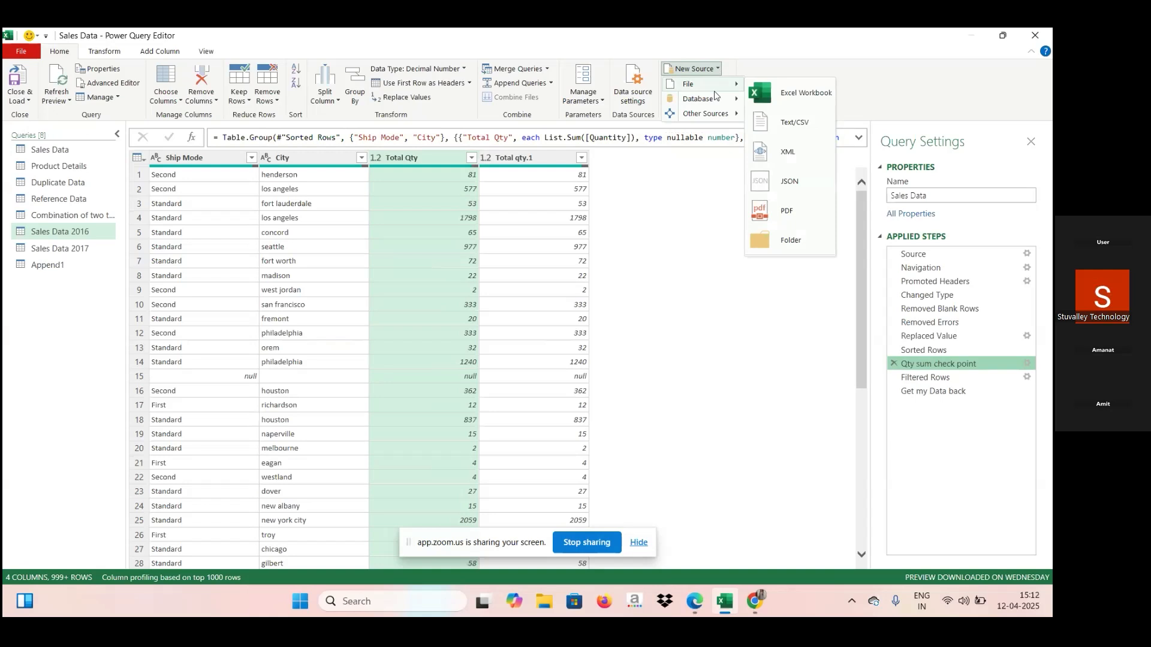
click(753, 67)
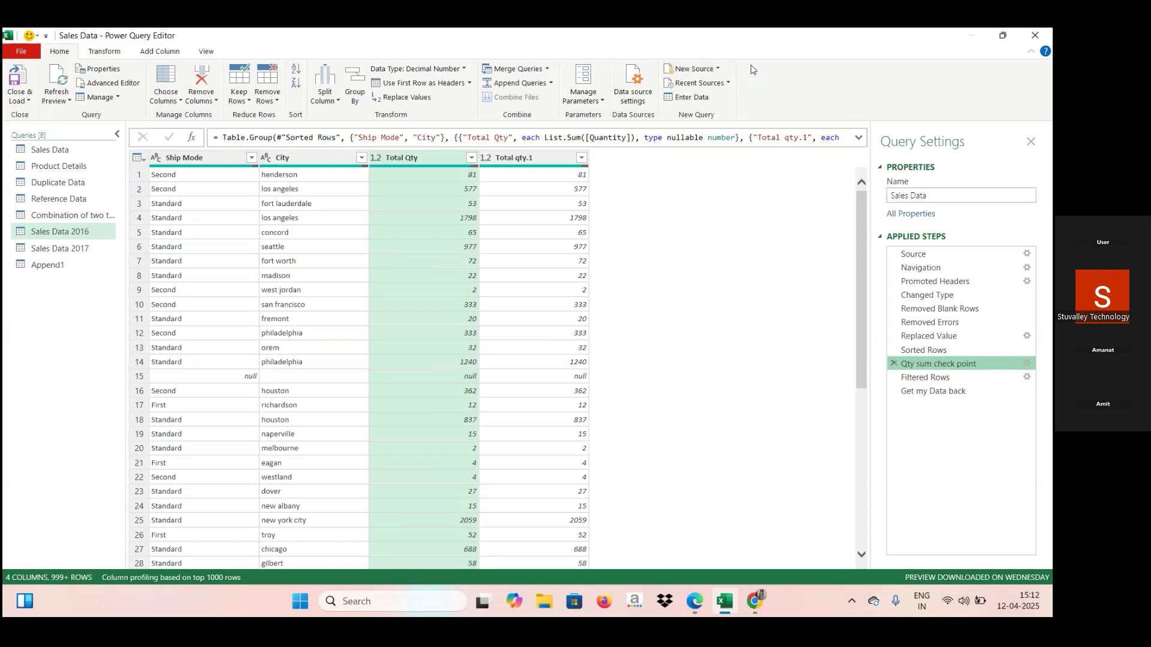
Import the Salary Data sheet from the recent source Salary data.xlsx as a new query and dismiss the preview age notice.
click(727, 84)
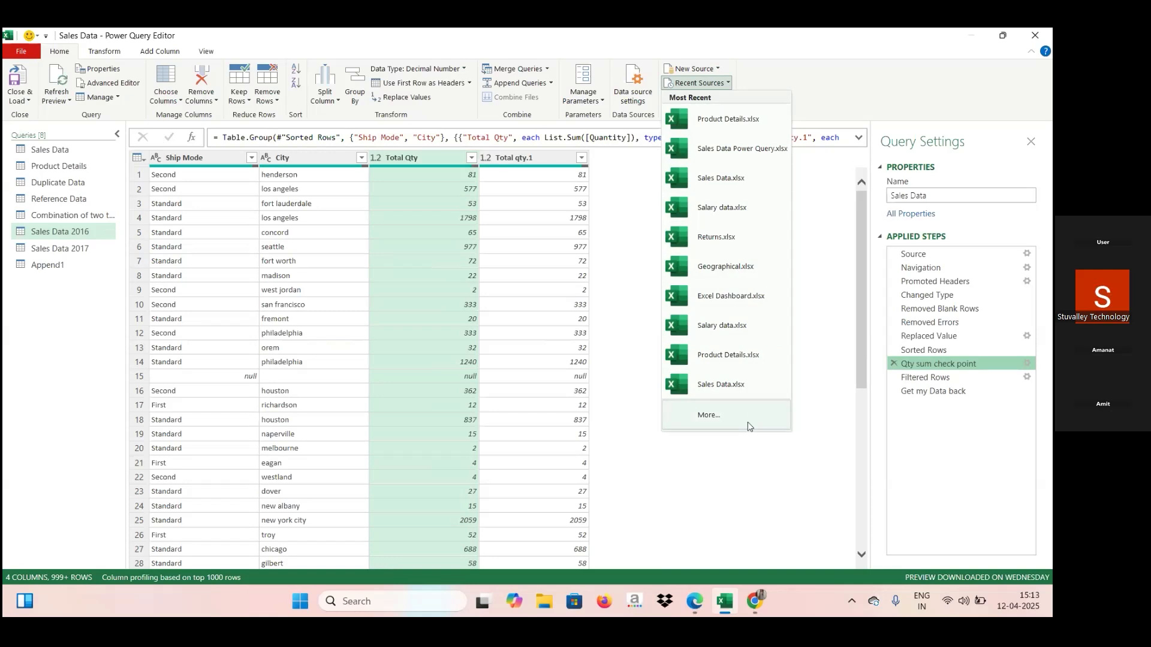
click(722, 211)
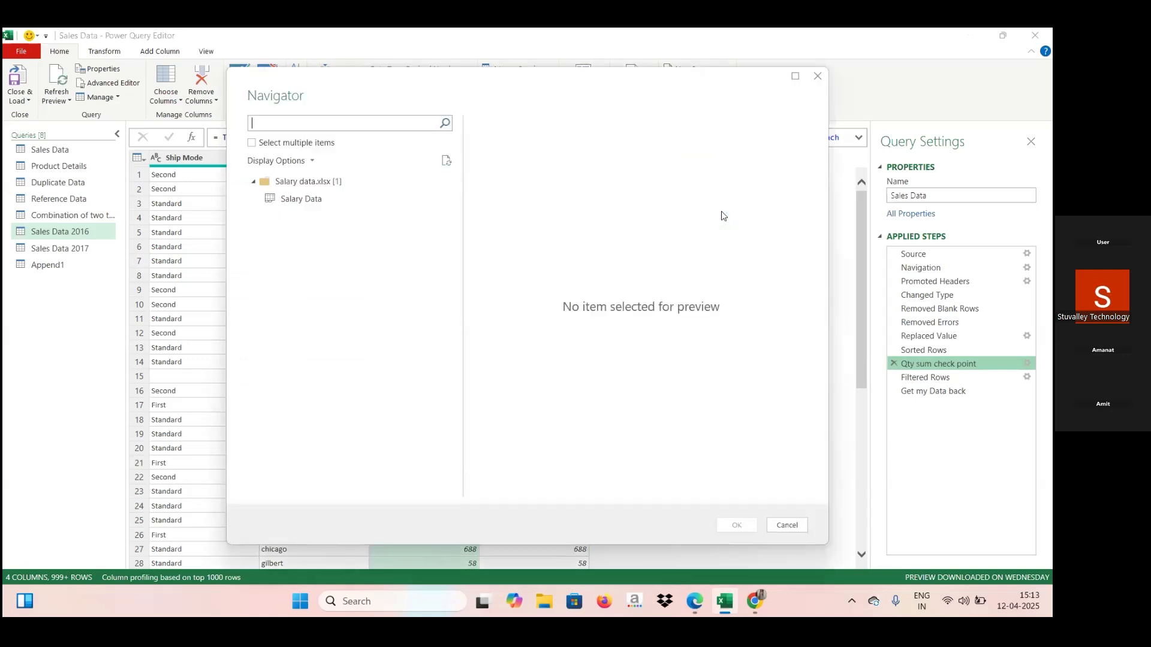
click(252, 144)
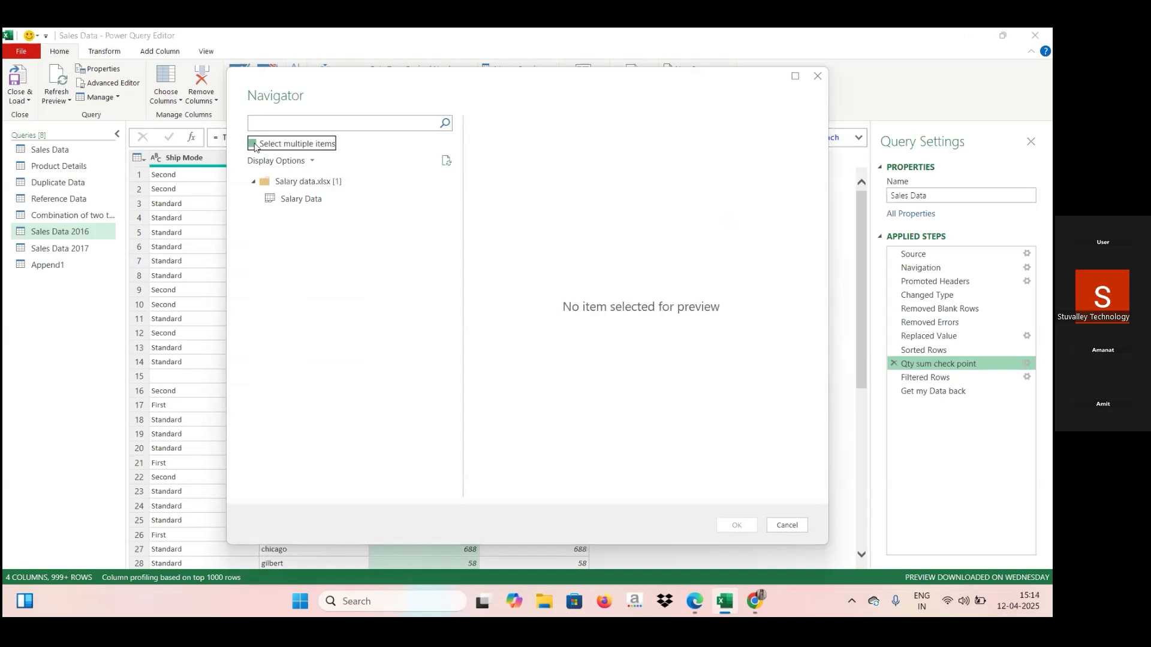
click(268, 200)
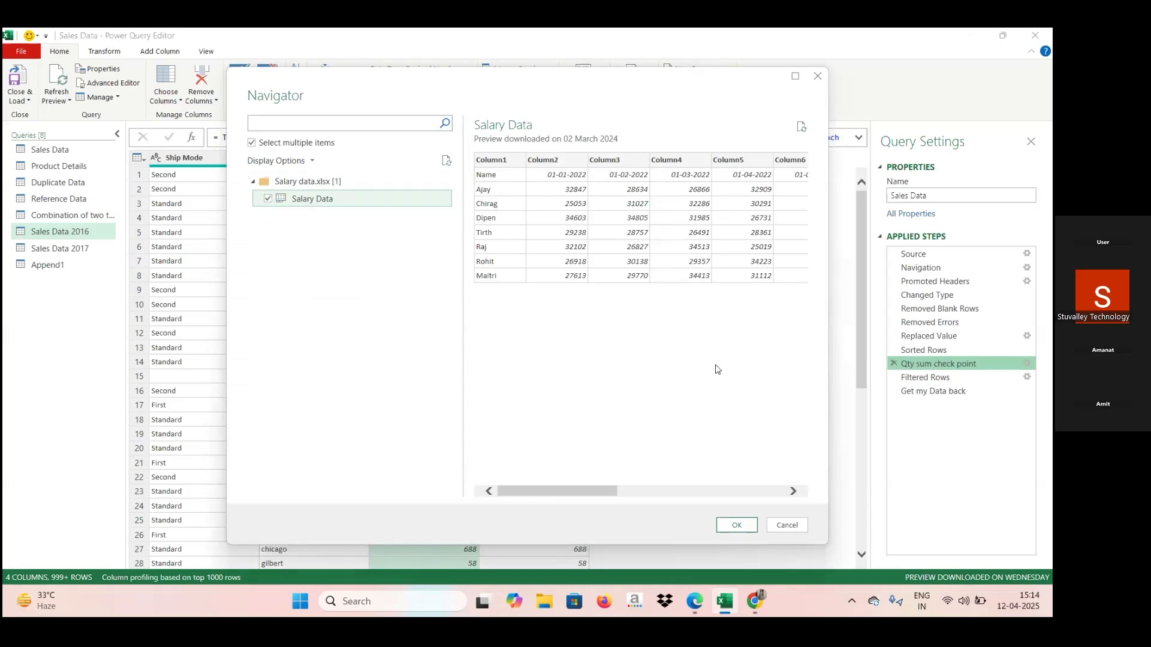
click(736, 526)
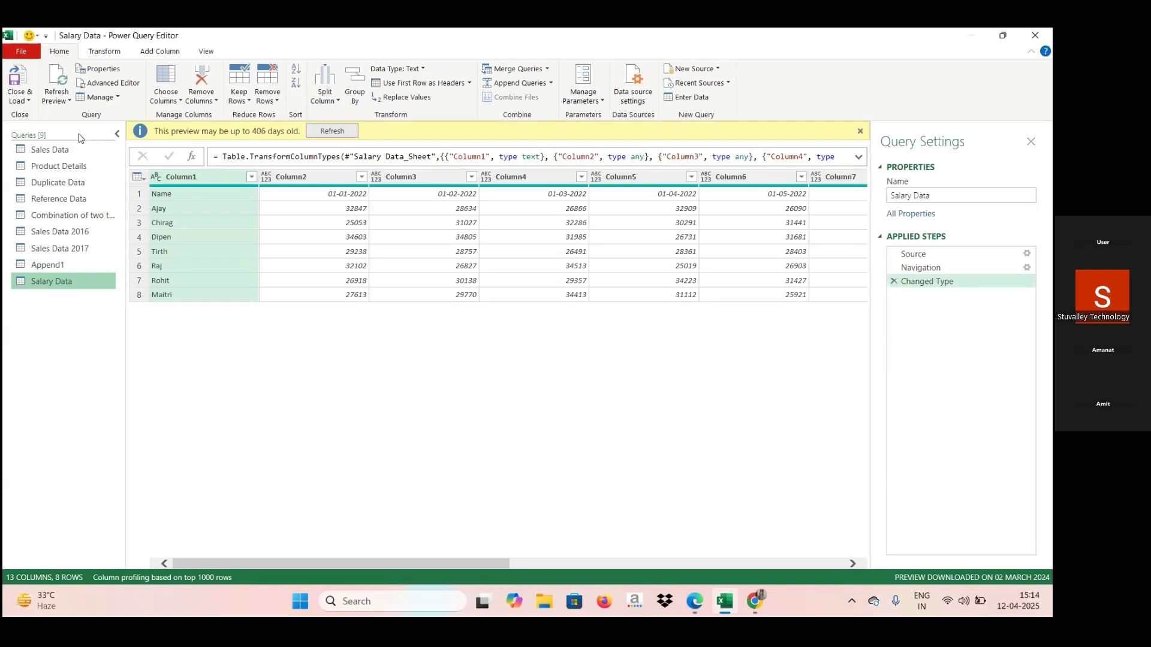
click(859, 131)
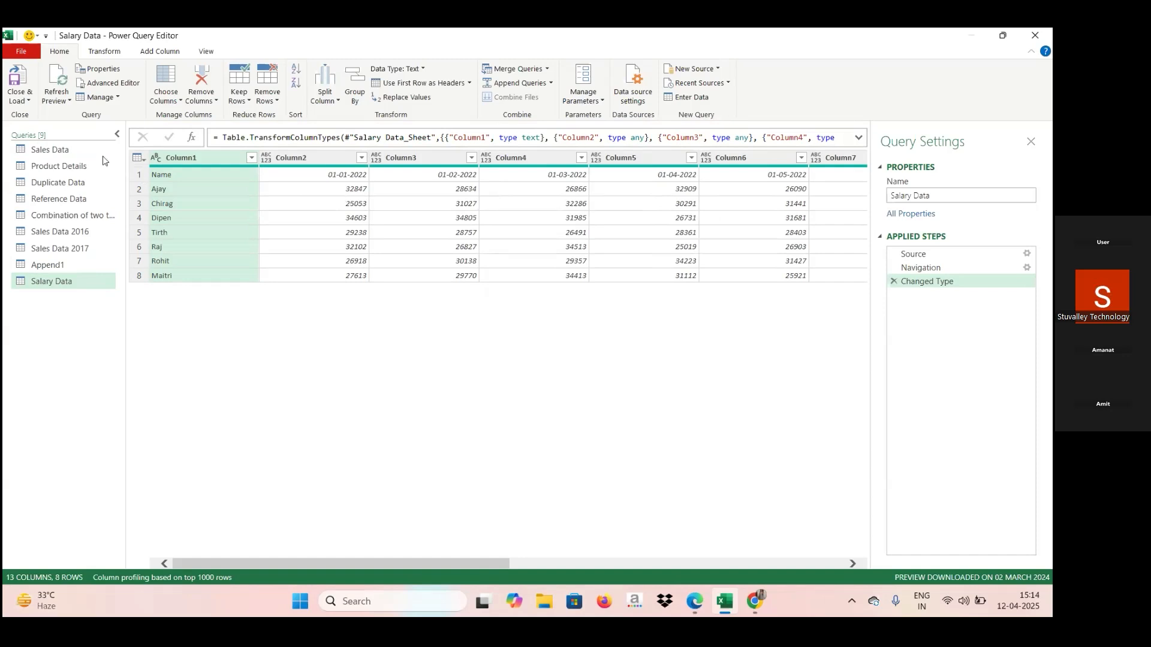
Promote the first row of the Salary Data query to column headers and delete the automatically added Changed Type1 step.
click(71, 153)
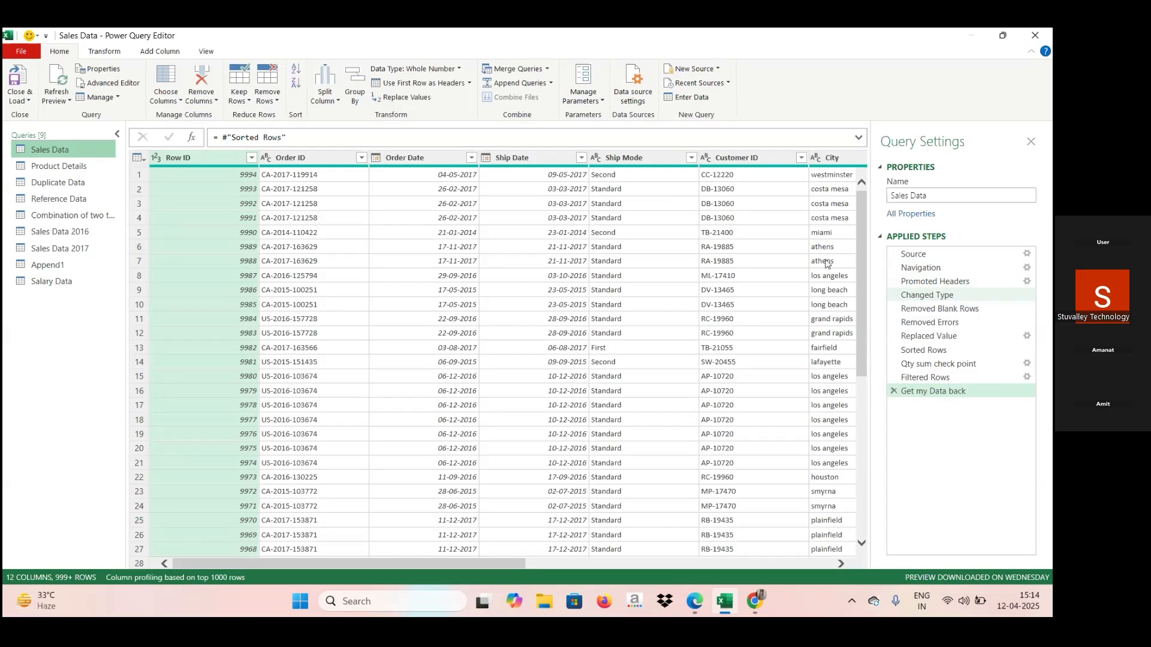
click(77, 282)
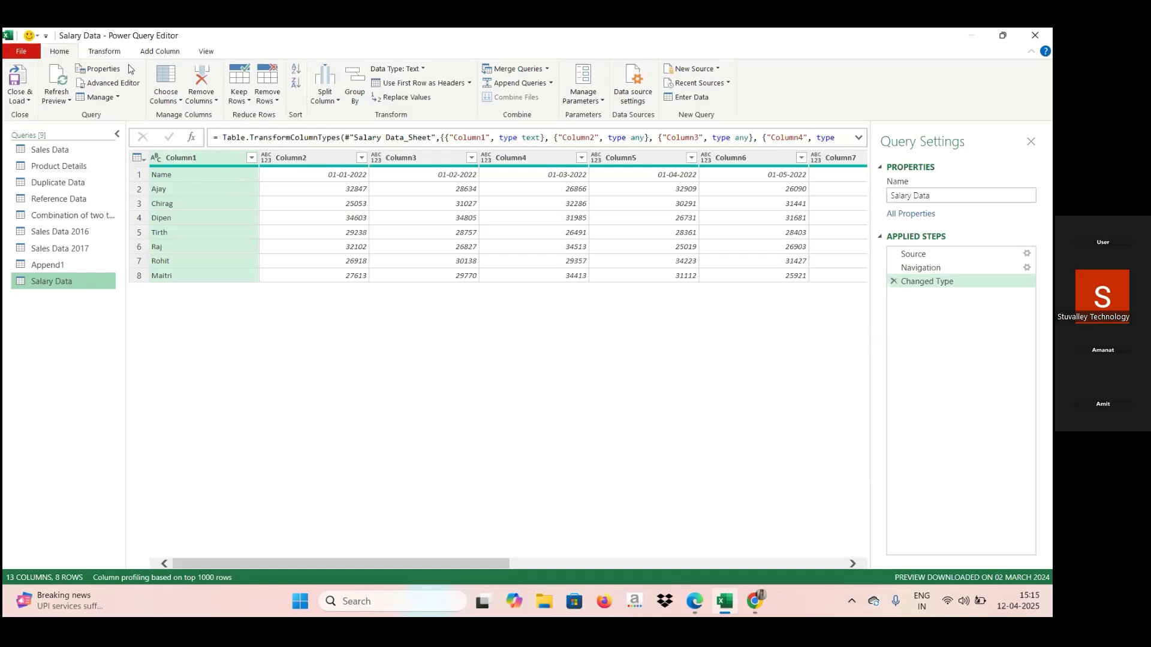
click(469, 83)
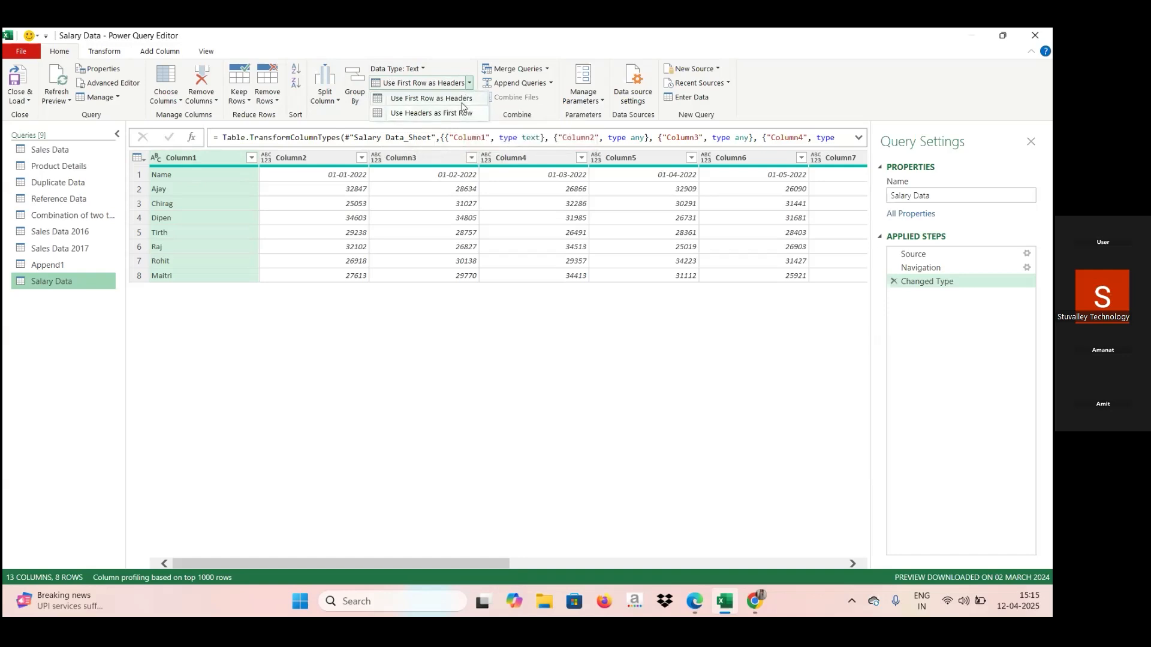
click(465, 99)
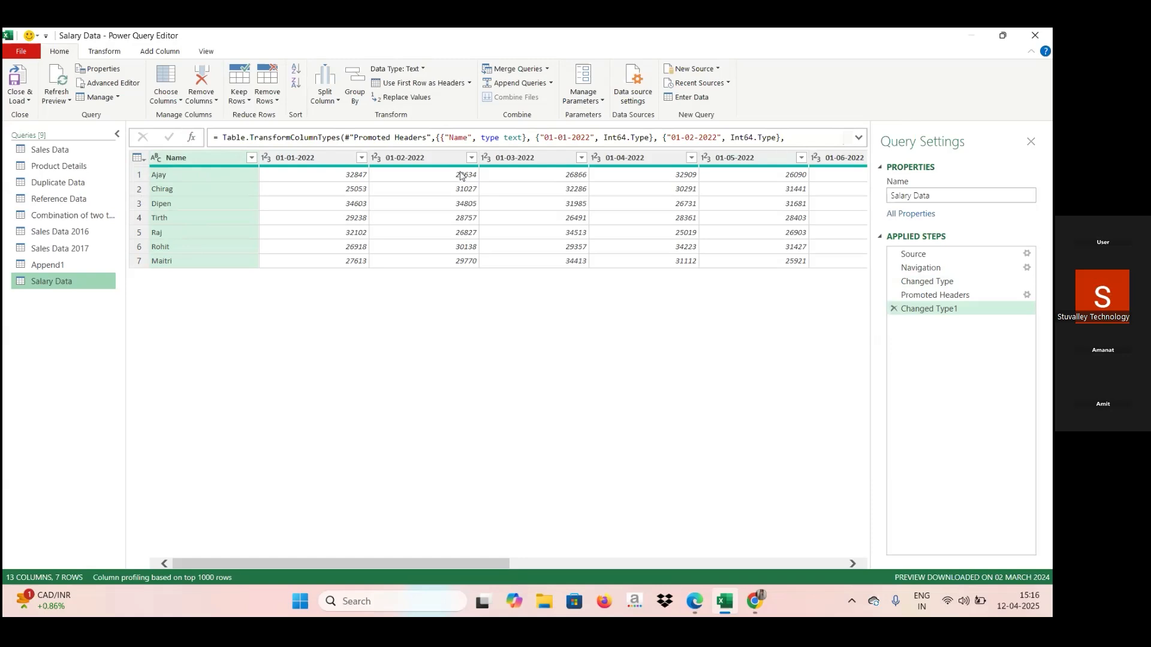
mouse_move(591, 169)
click(894, 308)
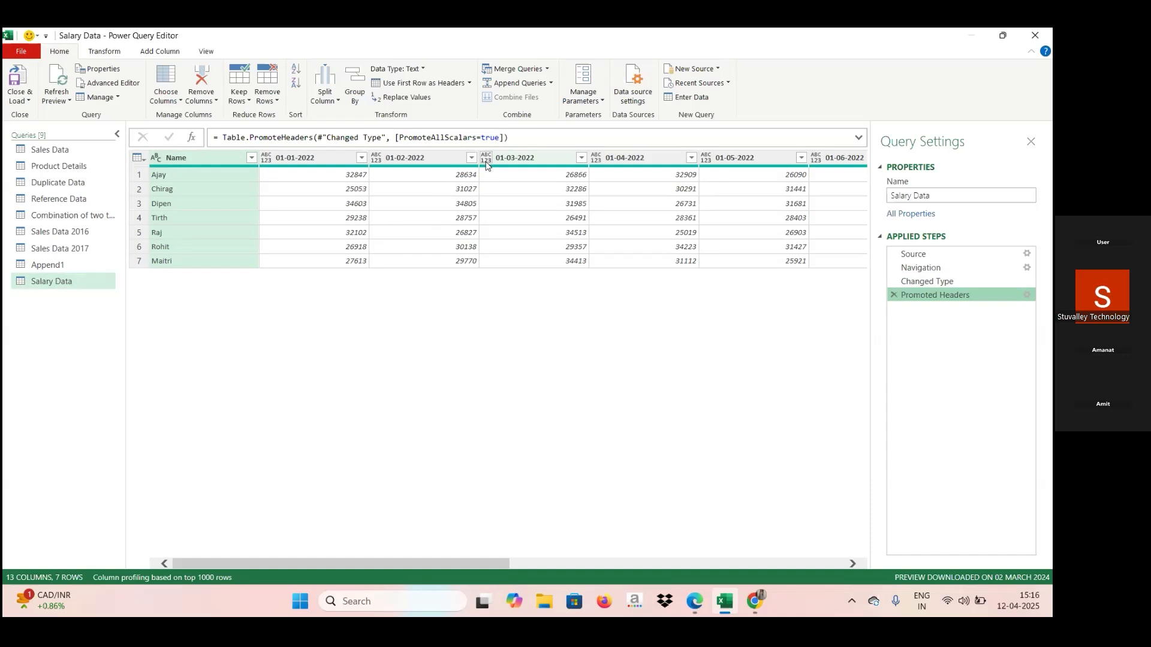
Set the data type of the 01-01-2022, 01-02-2022, 01-03-2022 and 01-04-2022 columns to Whole Number.
click(267, 161)
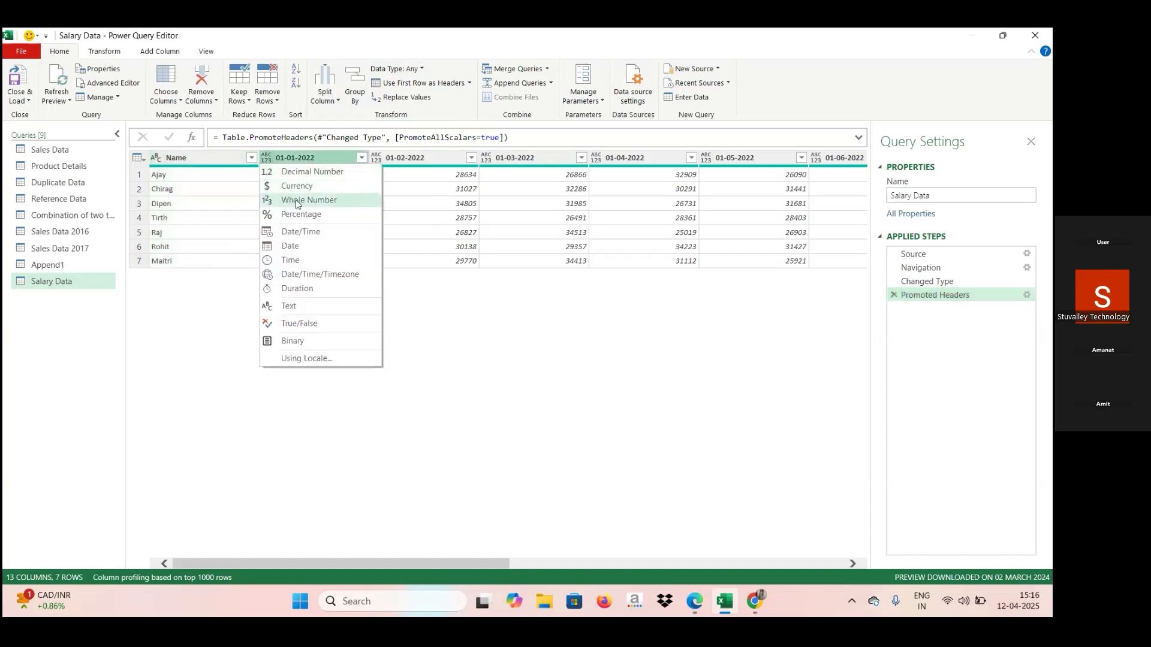
click(296, 205)
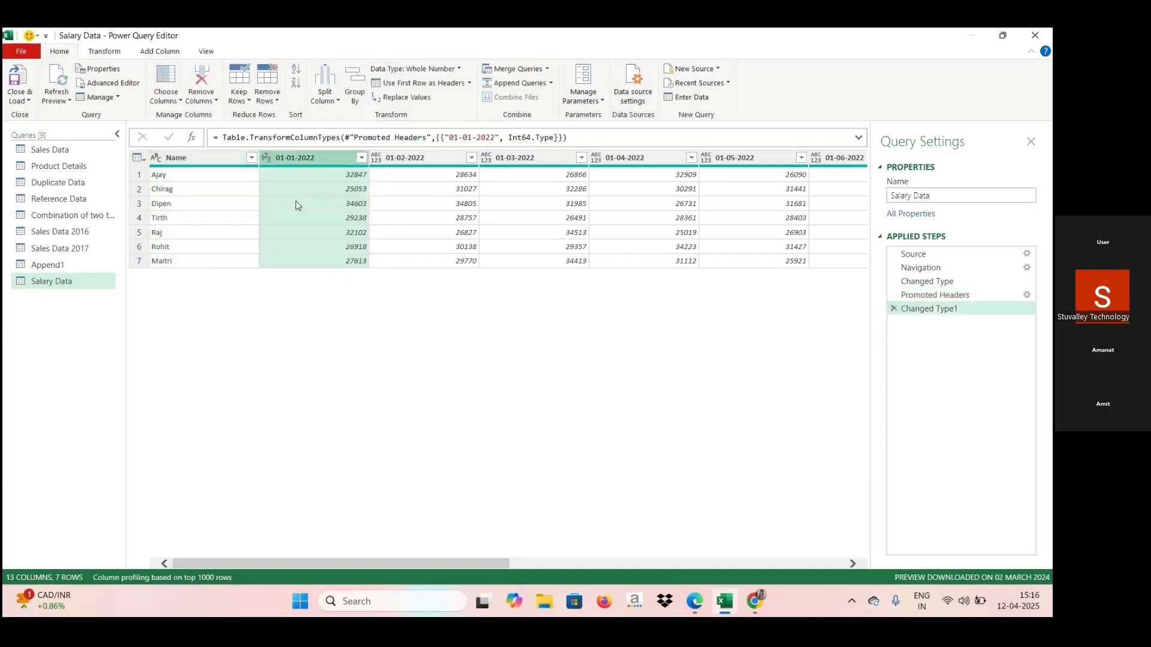
click(376, 158)
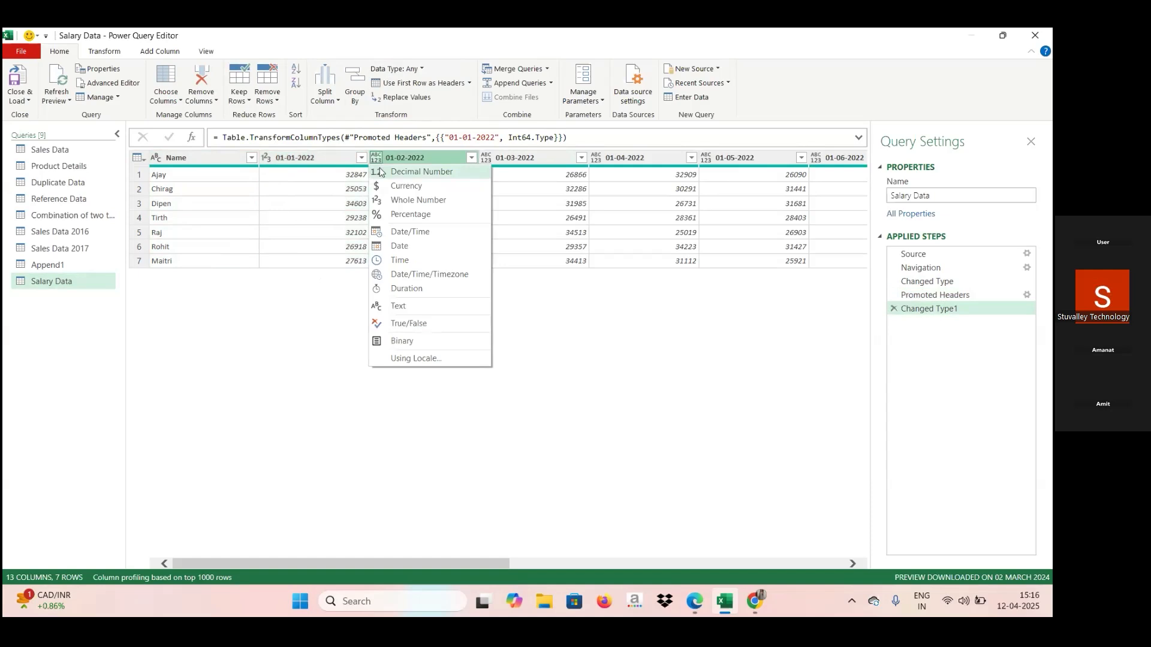
click(396, 206)
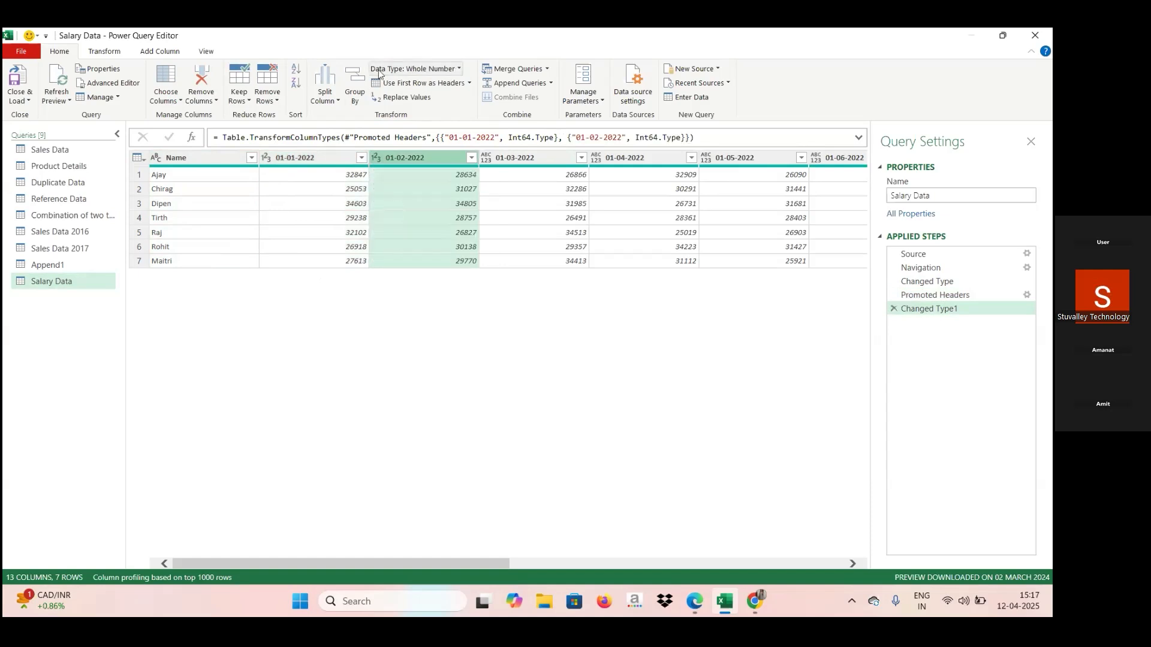
click(486, 158)
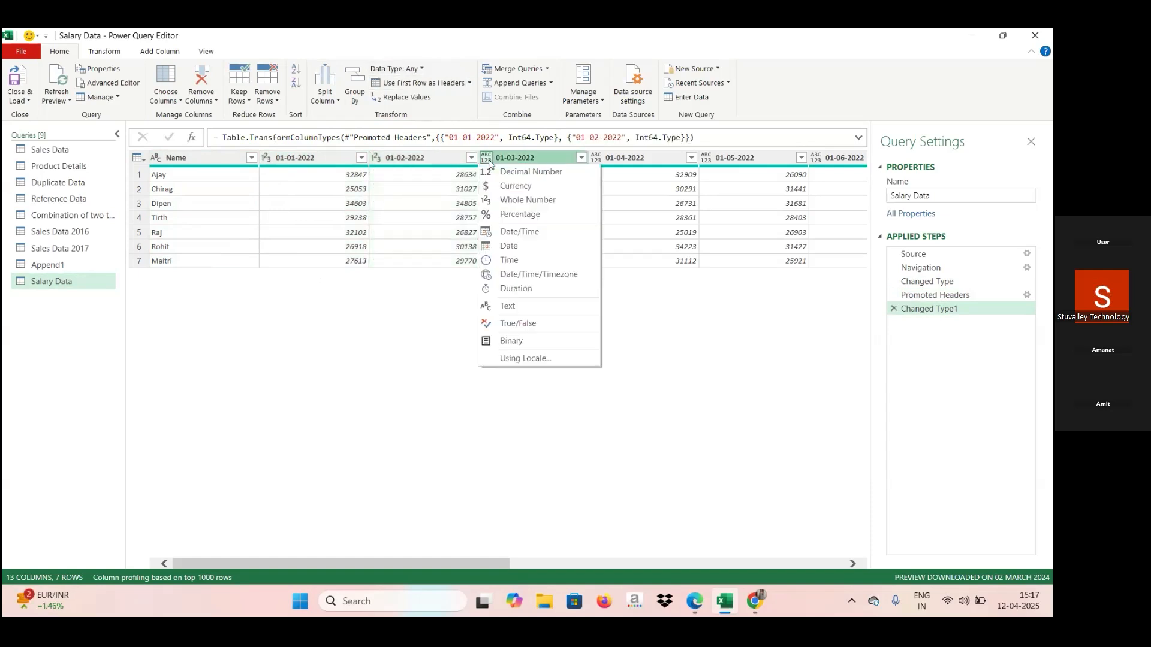
click(513, 205)
click(597, 159)
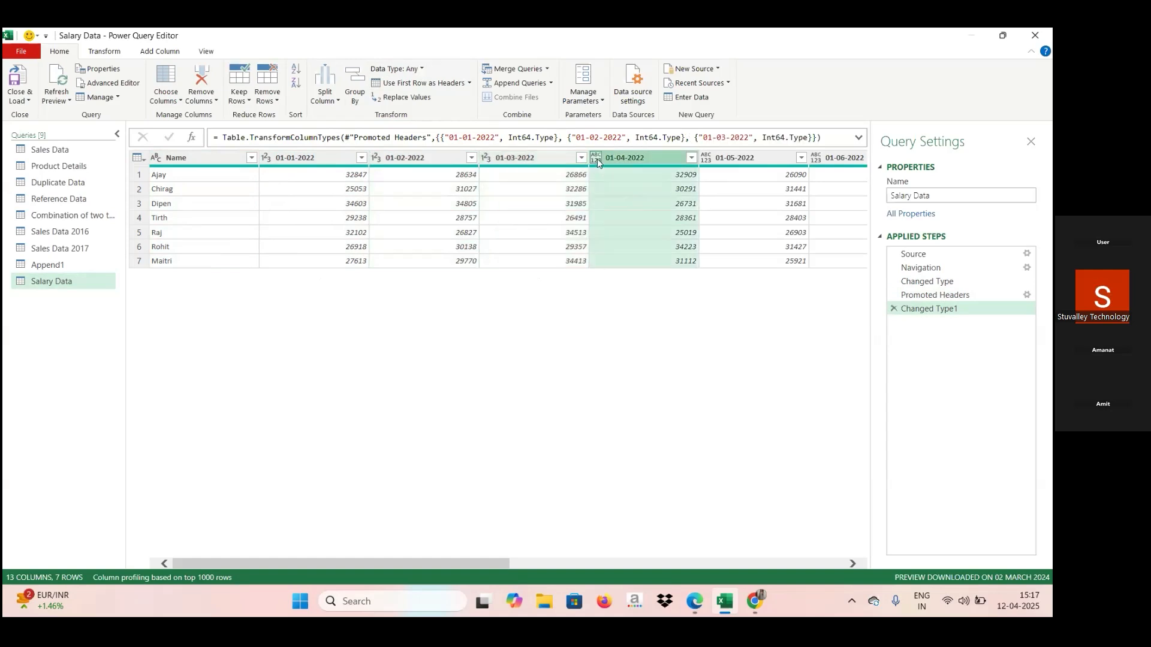
click(618, 204)
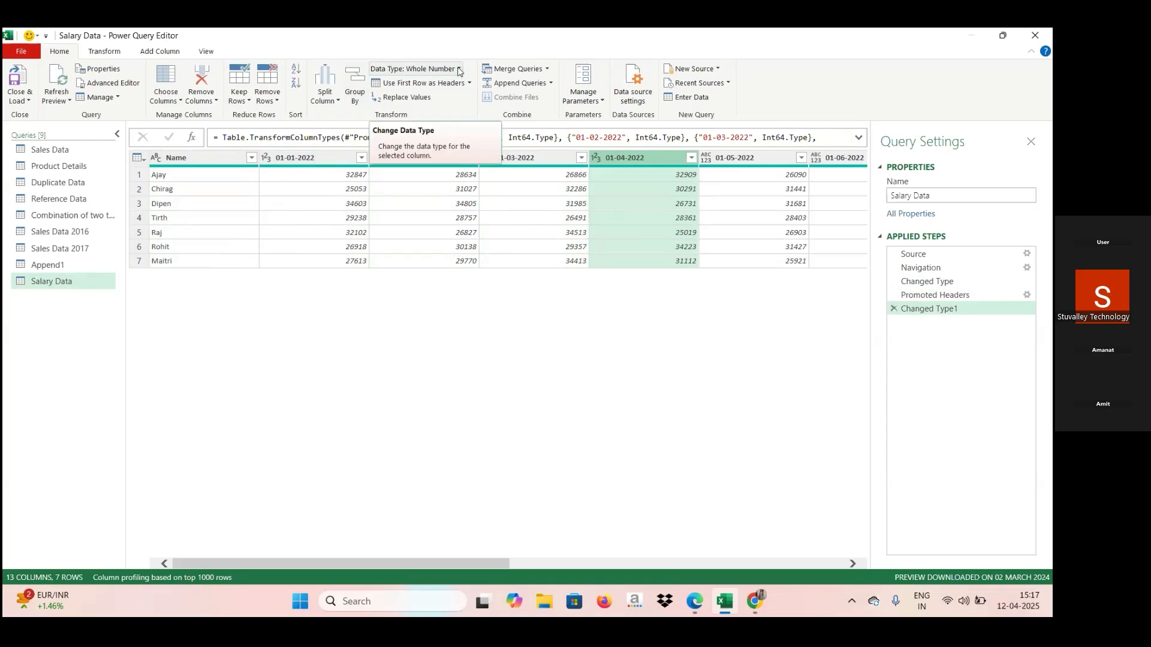
click(459, 70)
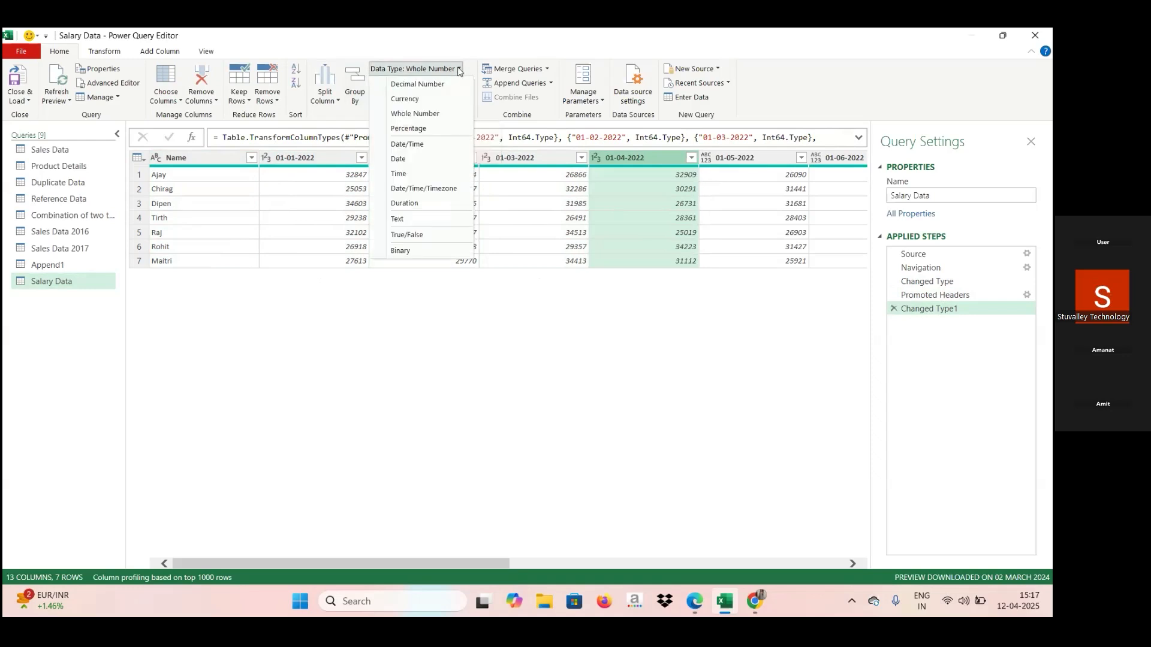
click(429, 115)
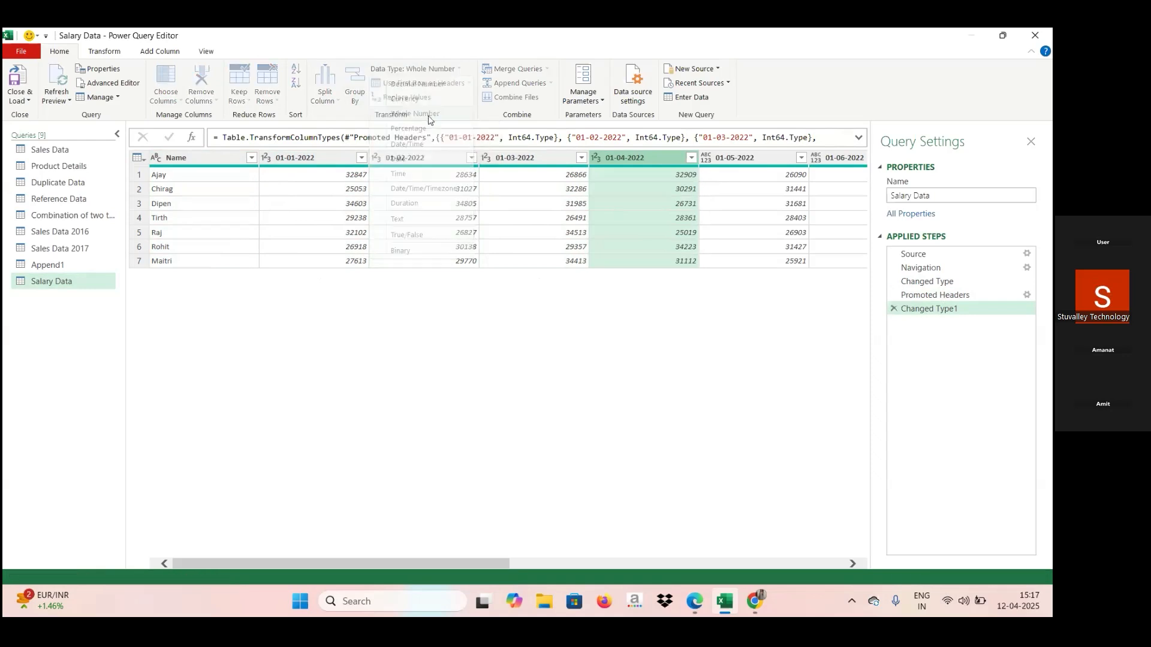
Set the data type of the 01-05-2022 and 01-06-2022 columns to Whole Number.
click(705, 157)
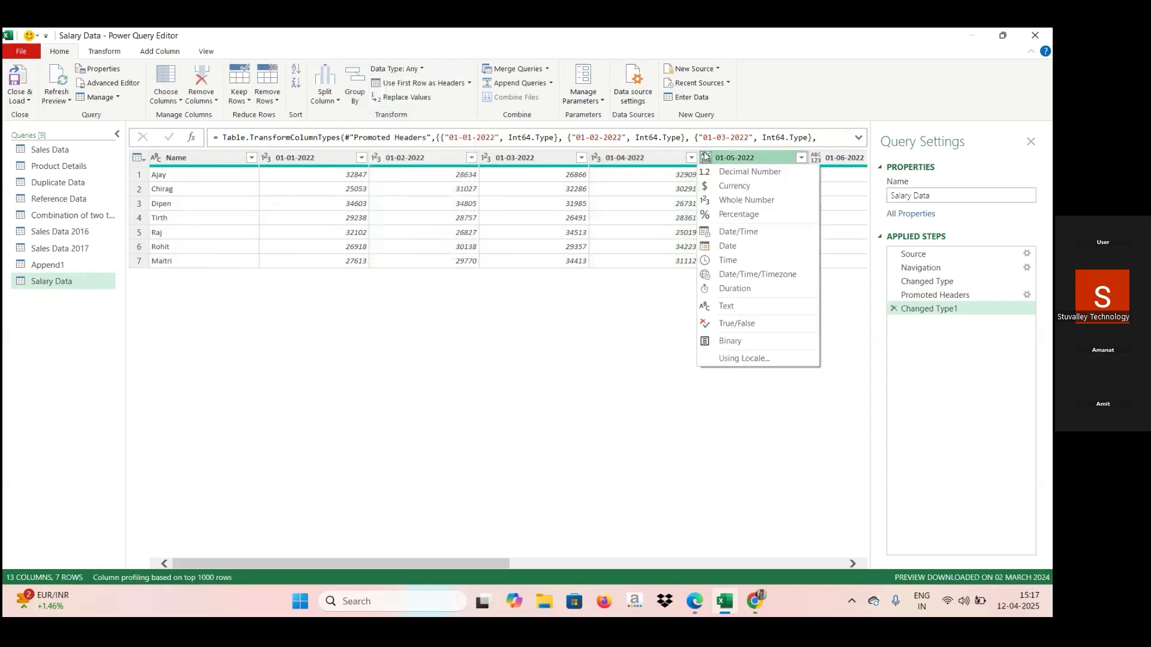
click(729, 202)
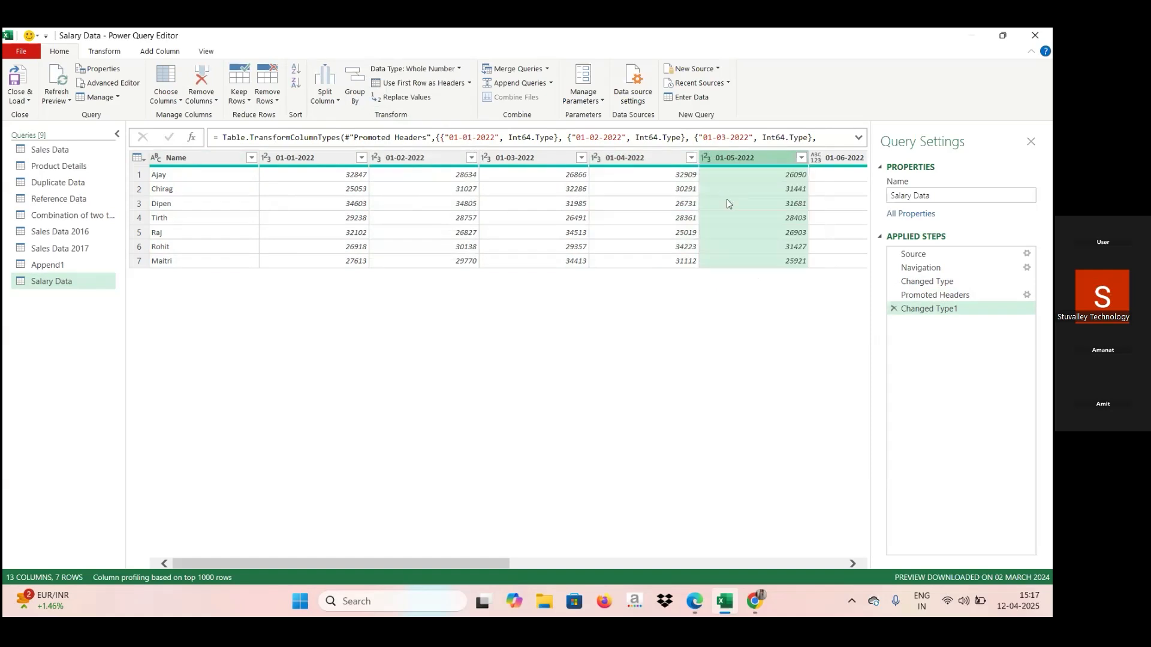
click(826, 159)
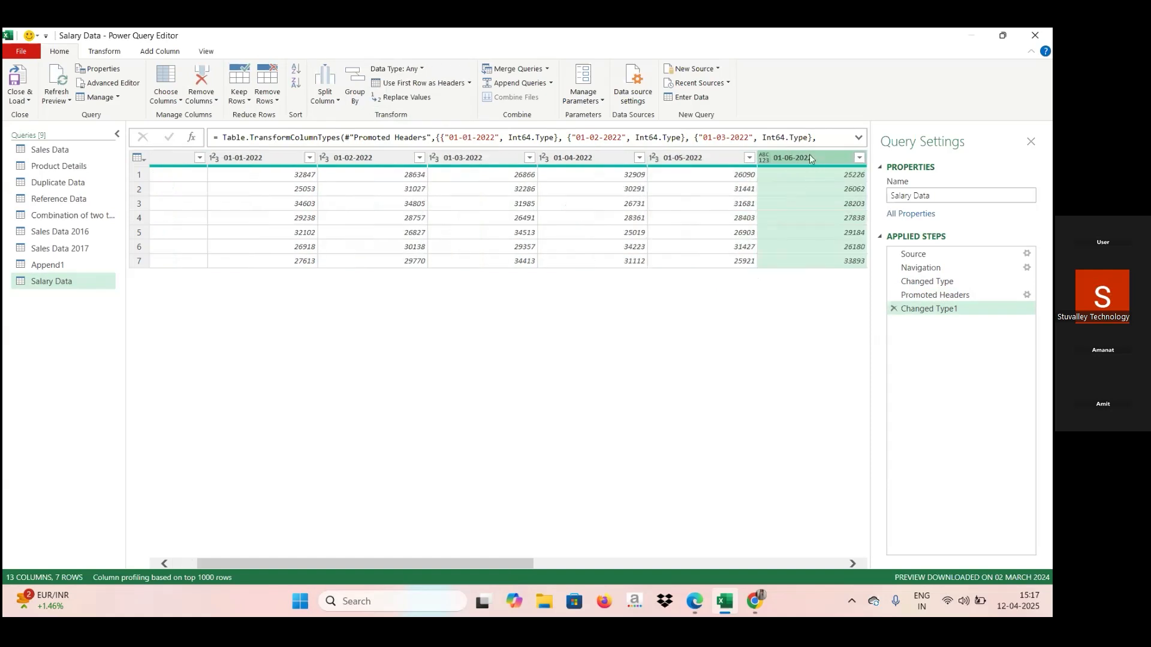
click(764, 157)
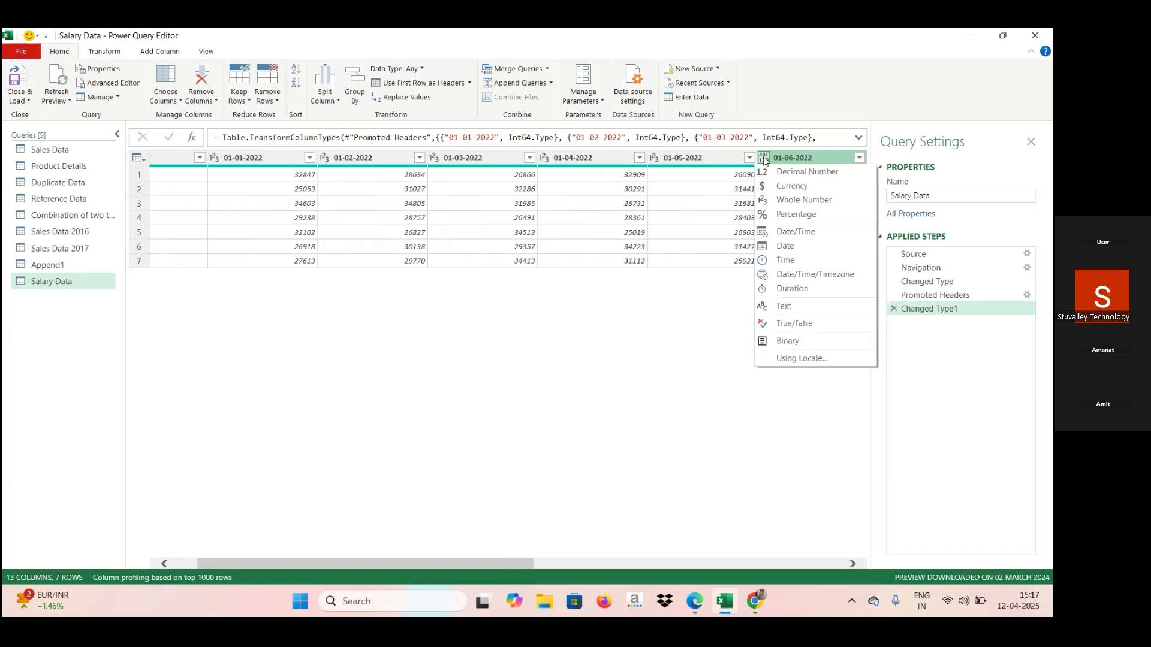
click(790, 205)
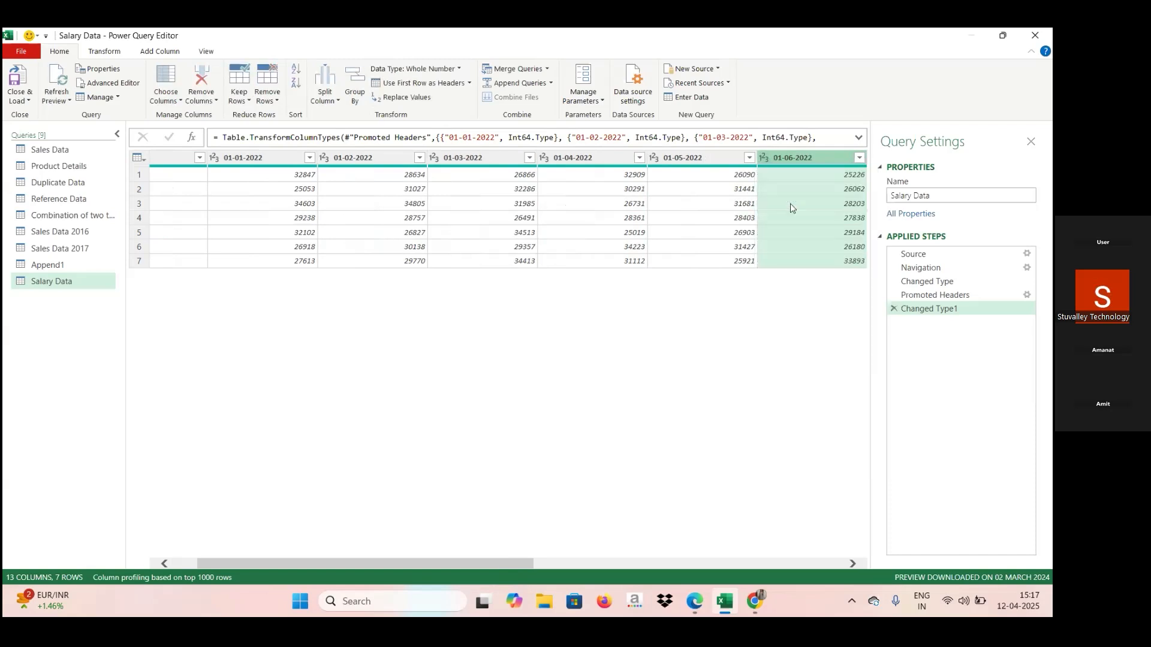
Set the data type of the 01-07-2022 and 01-08-2022 columns to Whole Number.
key(Right)
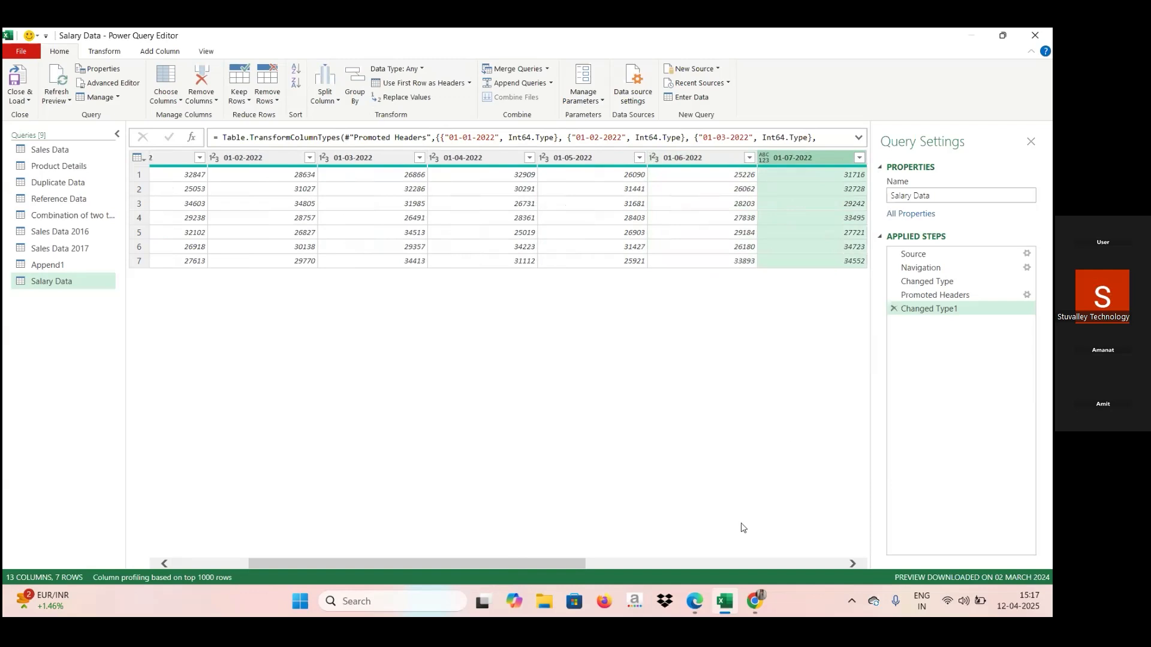
click(671, 562)
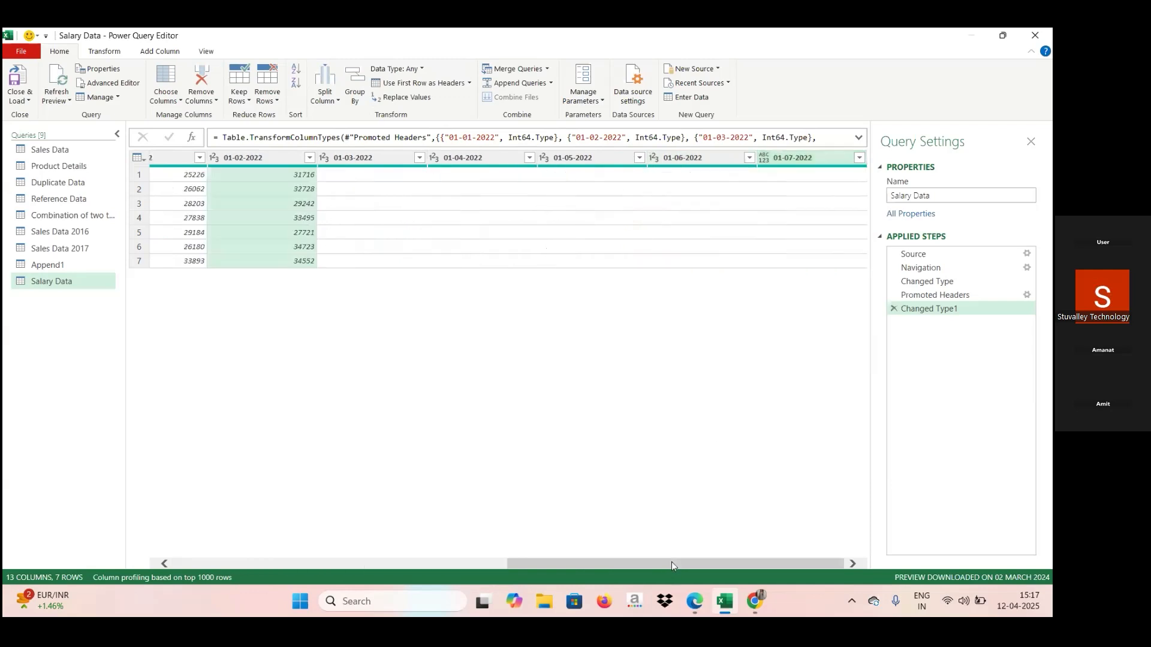
click(214, 158)
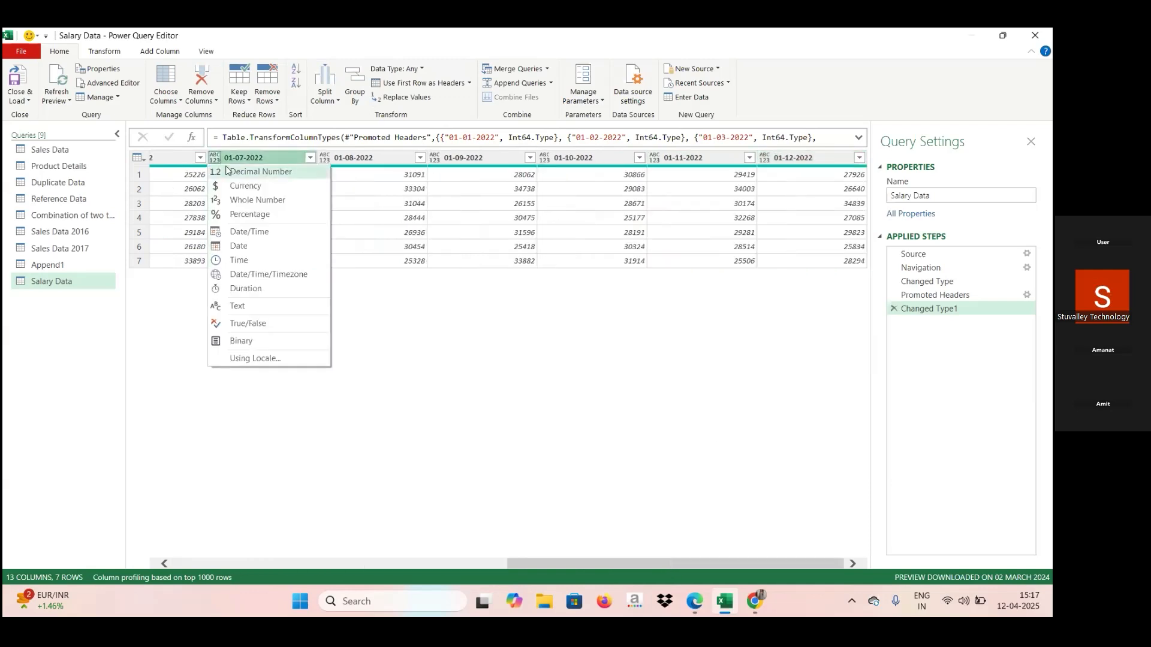
click(238, 201)
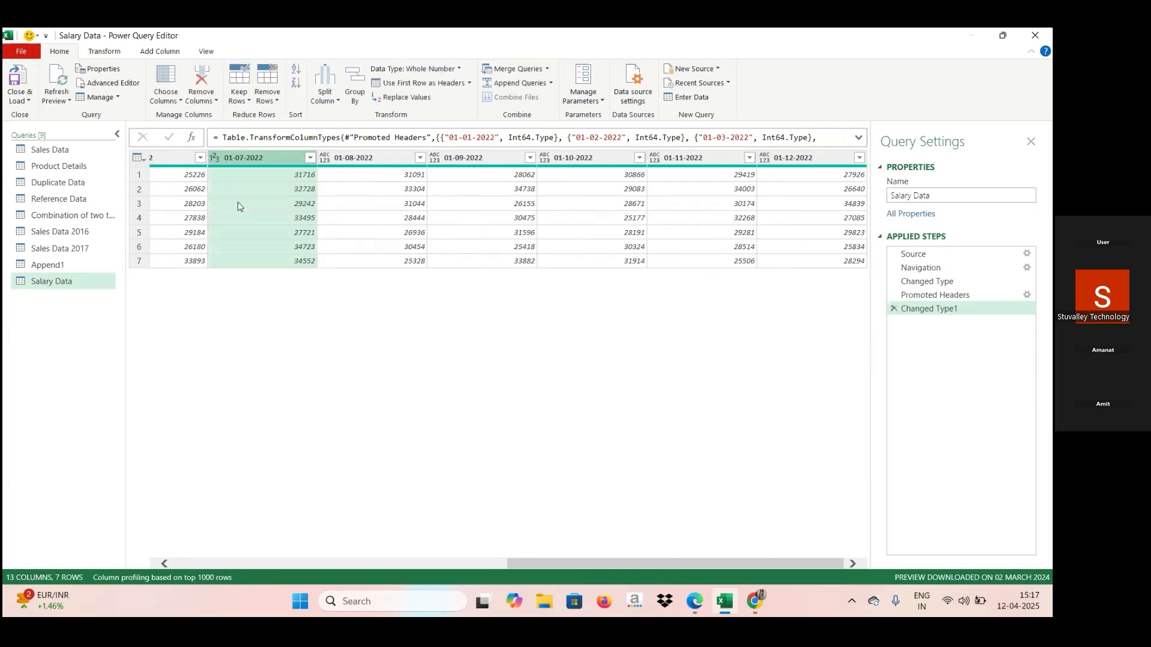
click(329, 162)
click(329, 161)
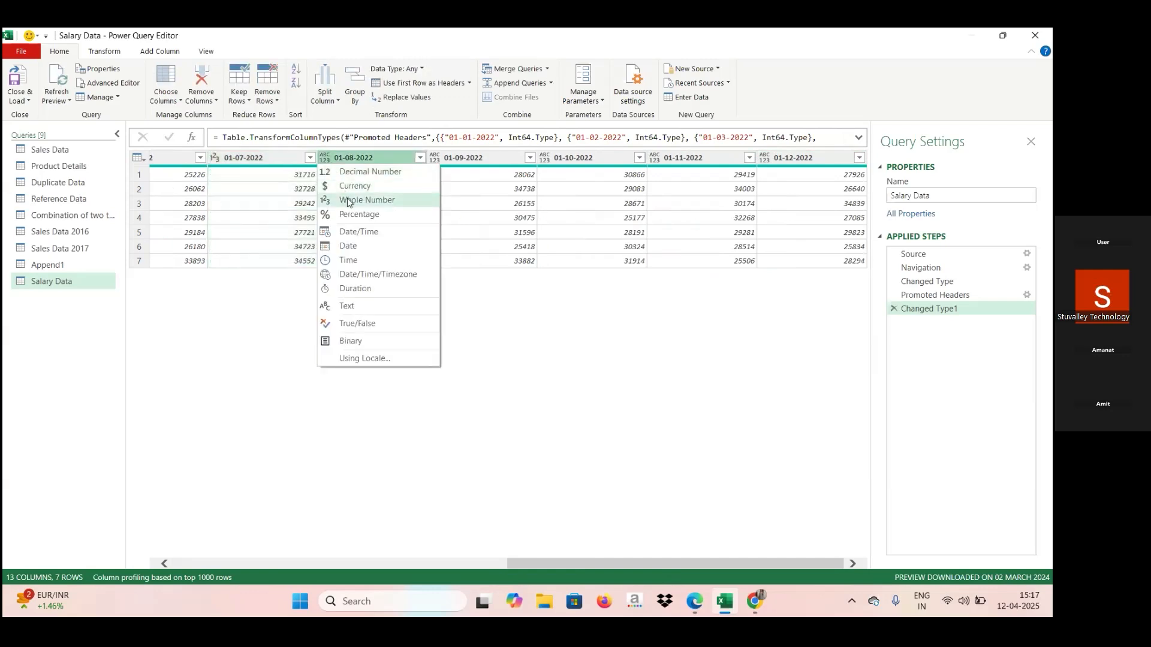
click(348, 201)
Set the data type of the 01-09-2022 and 01-10-2022 columns to Whole Number.
click(435, 160)
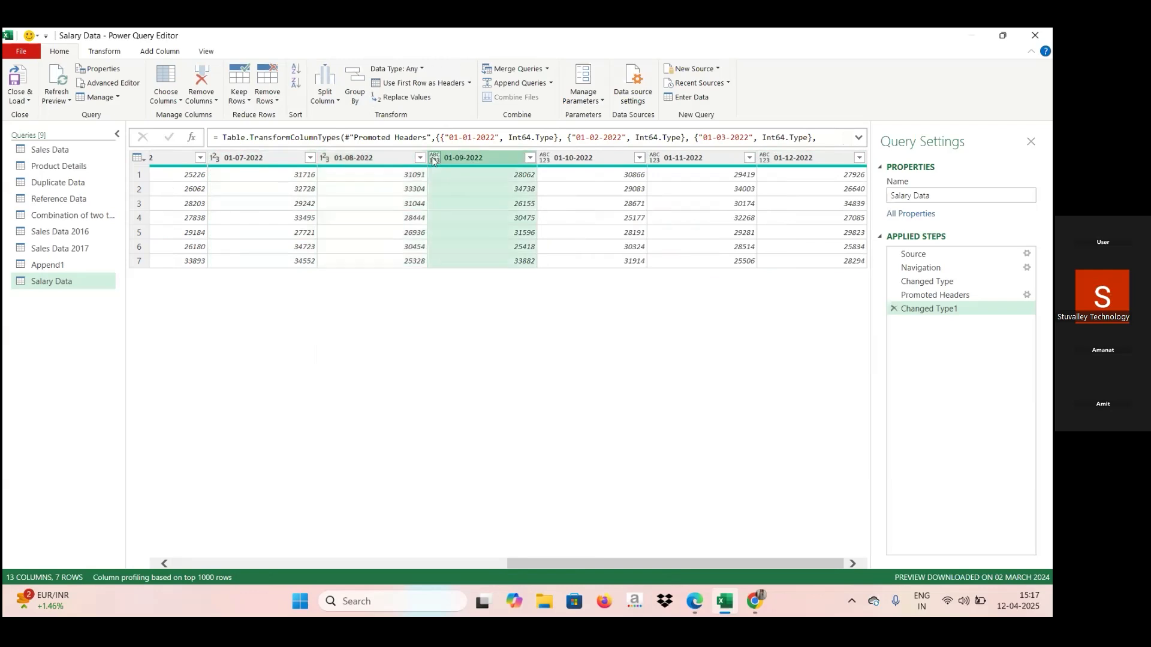
click(434, 159)
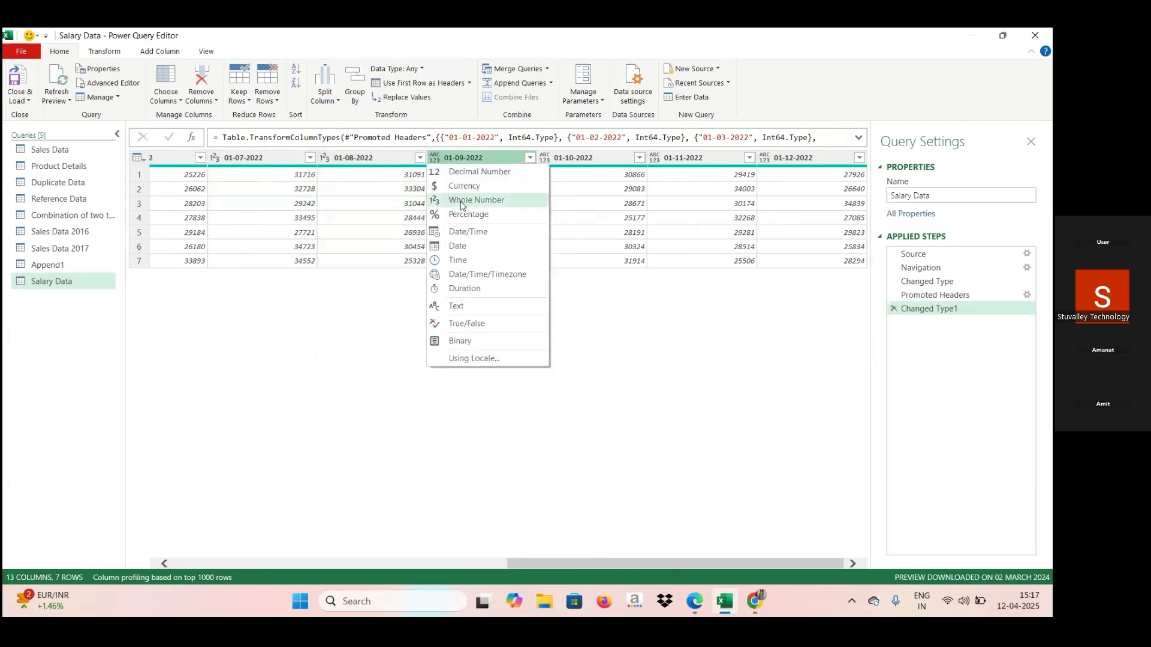
click(463, 205)
click(543, 160)
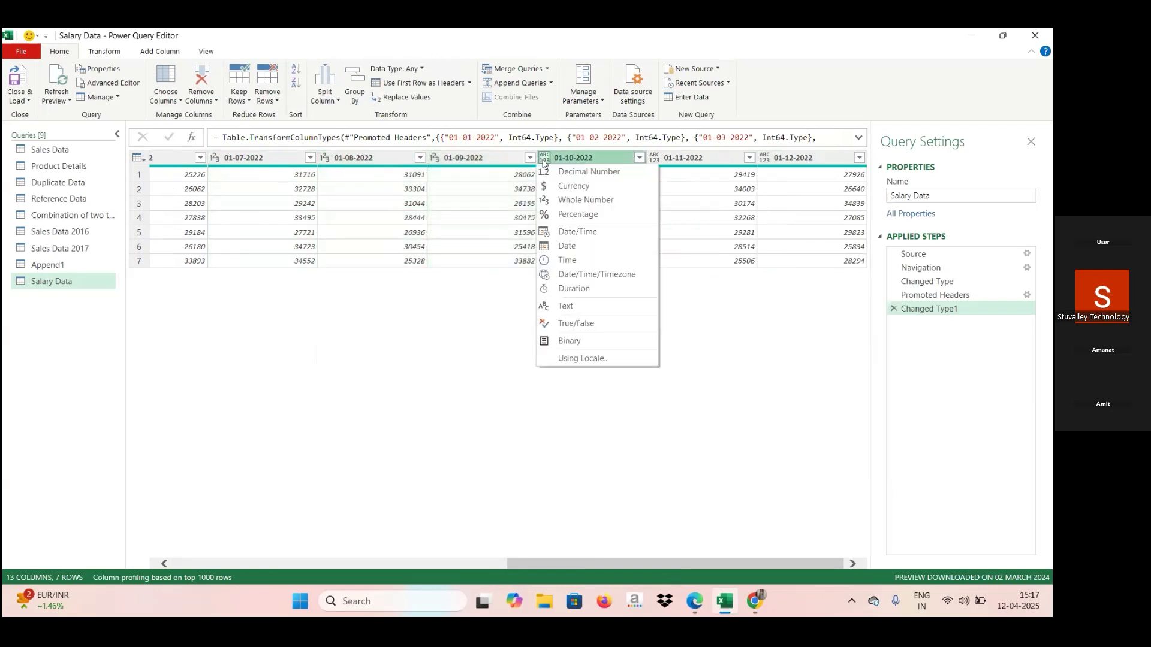
click(556, 201)
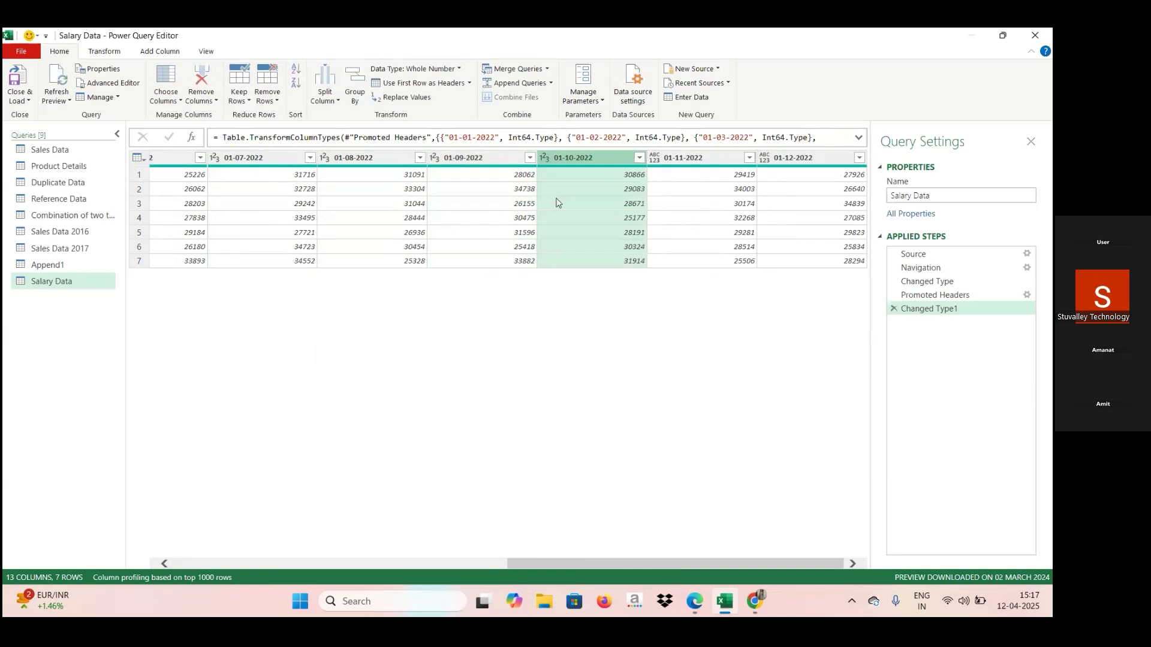
Set the data type of the 01-11-2022 and 01-12-2022 columns to Whole Number.
click(656, 157)
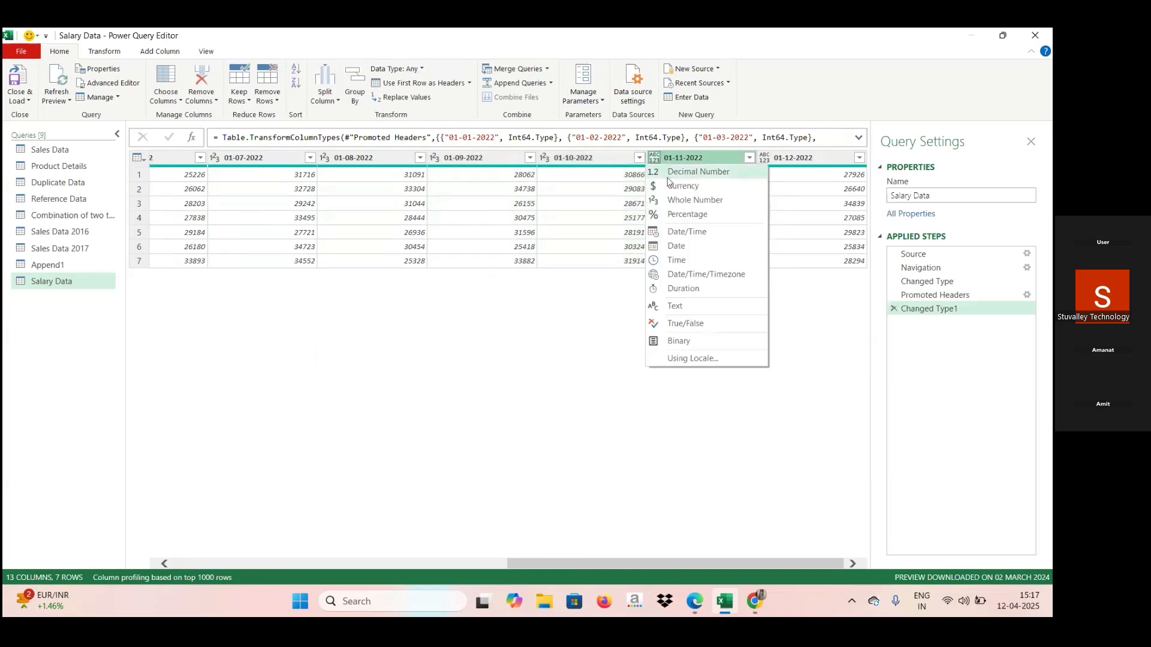
click(689, 199)
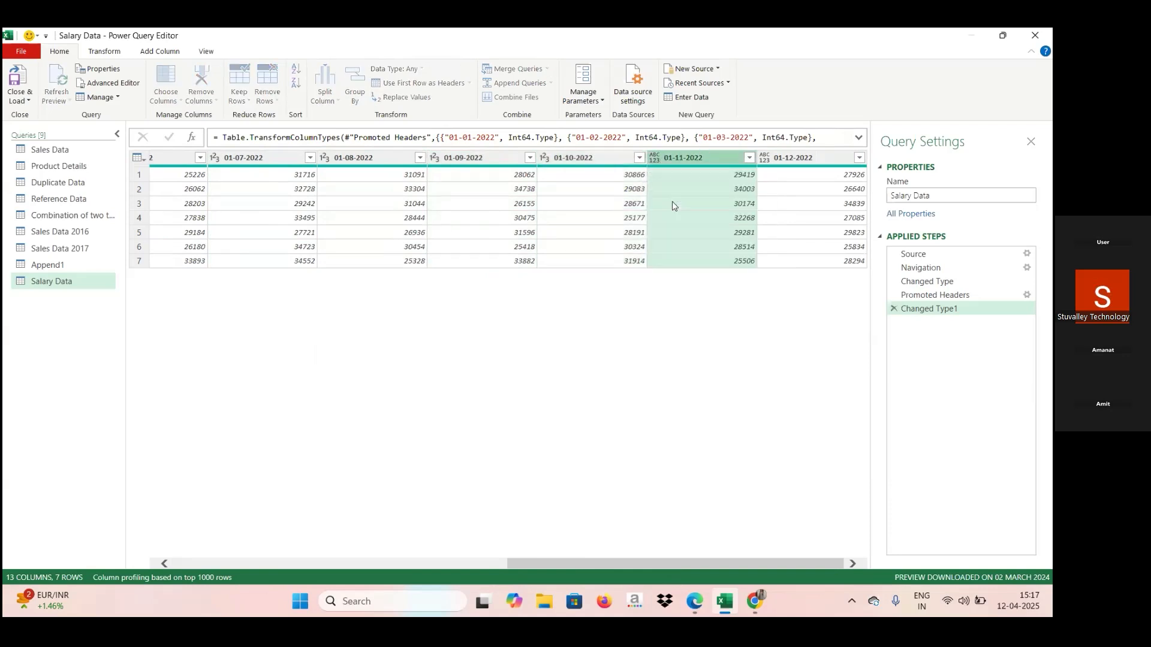
click(675, 204)
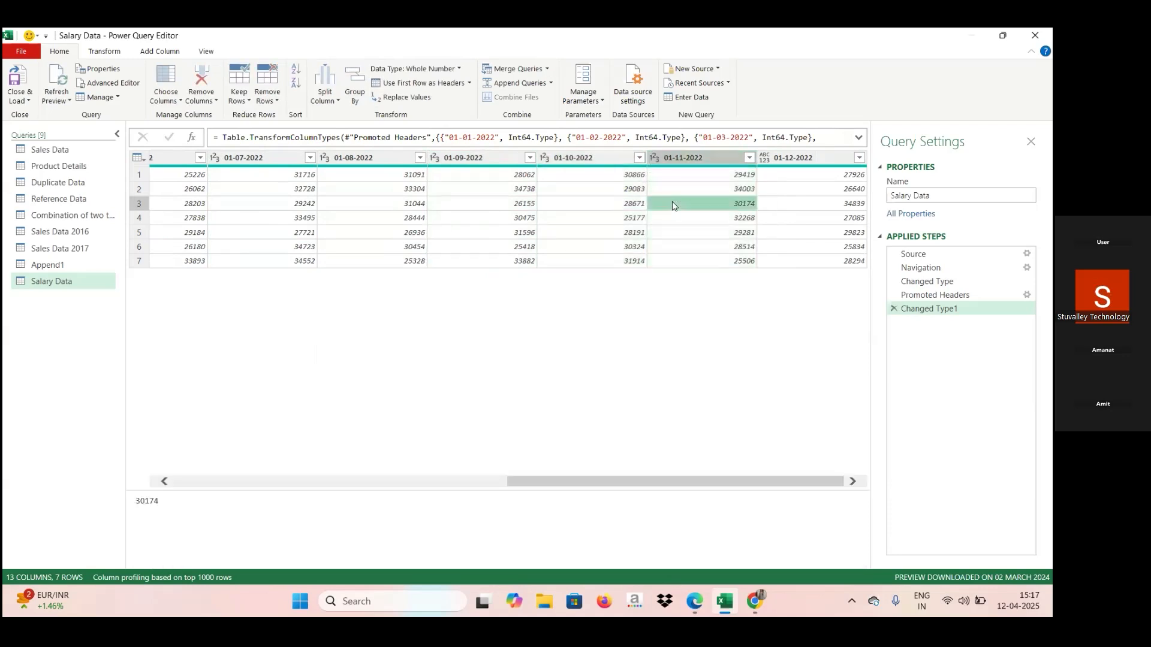
click(763, 157)
click(789, 205)
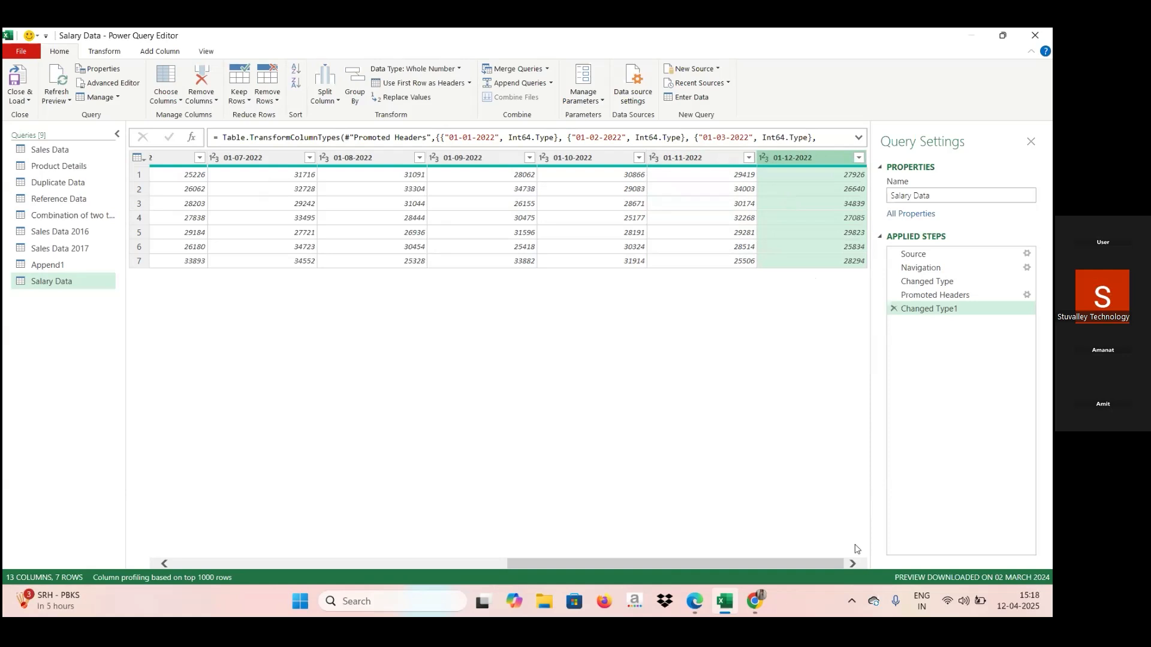
Look through the Salary Data columns from Name to 01-12-2022 to review the monthly layout.
click(442, 563)
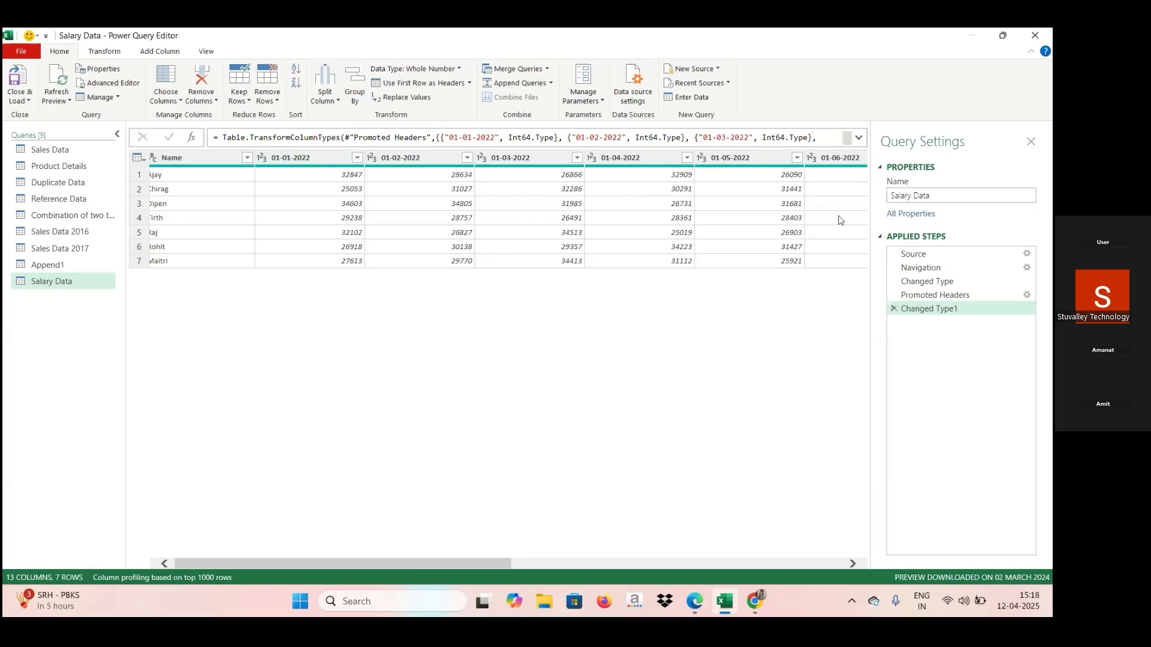
click(835, 563)
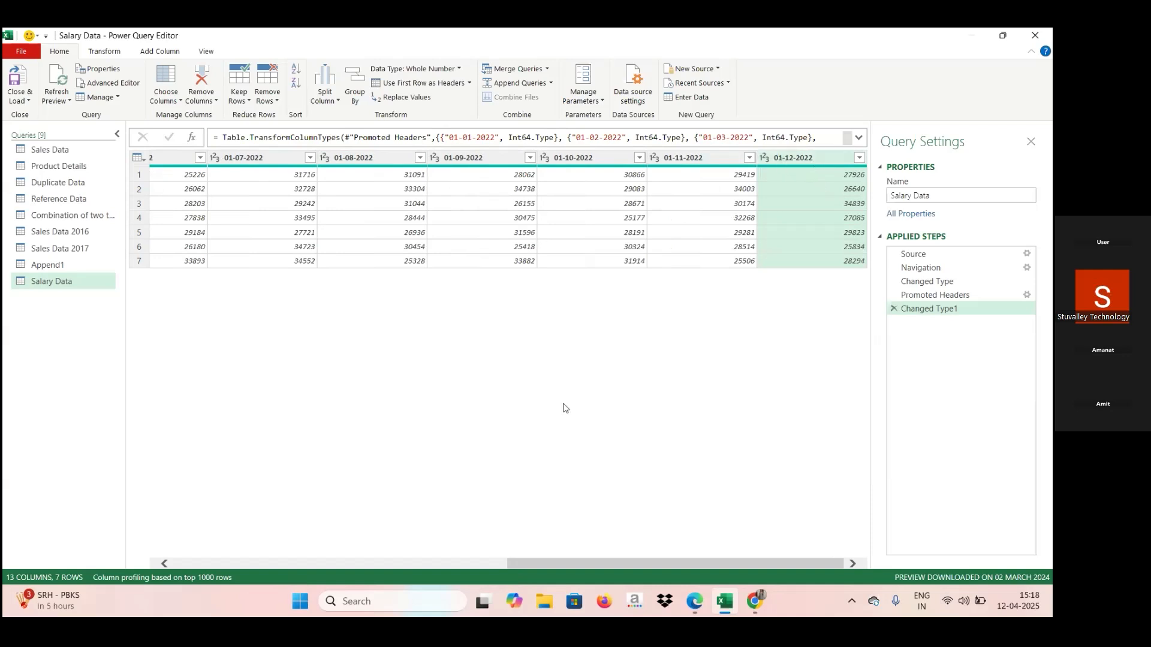
click(232, 562)
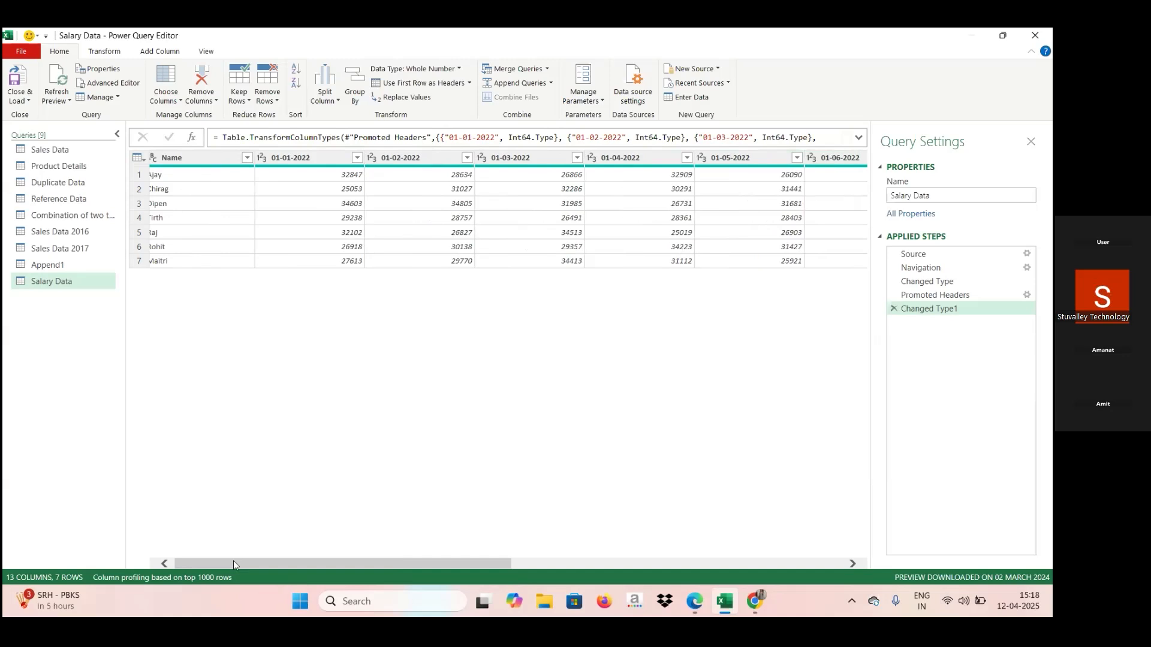
click(168, 563)
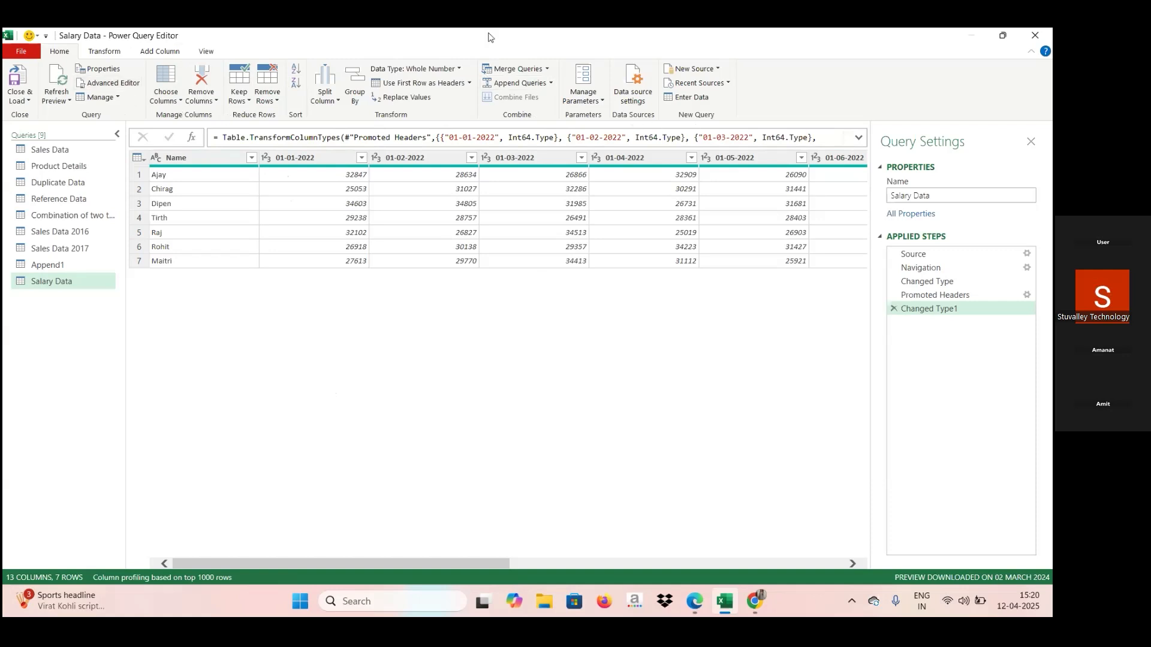
click(103, 54)
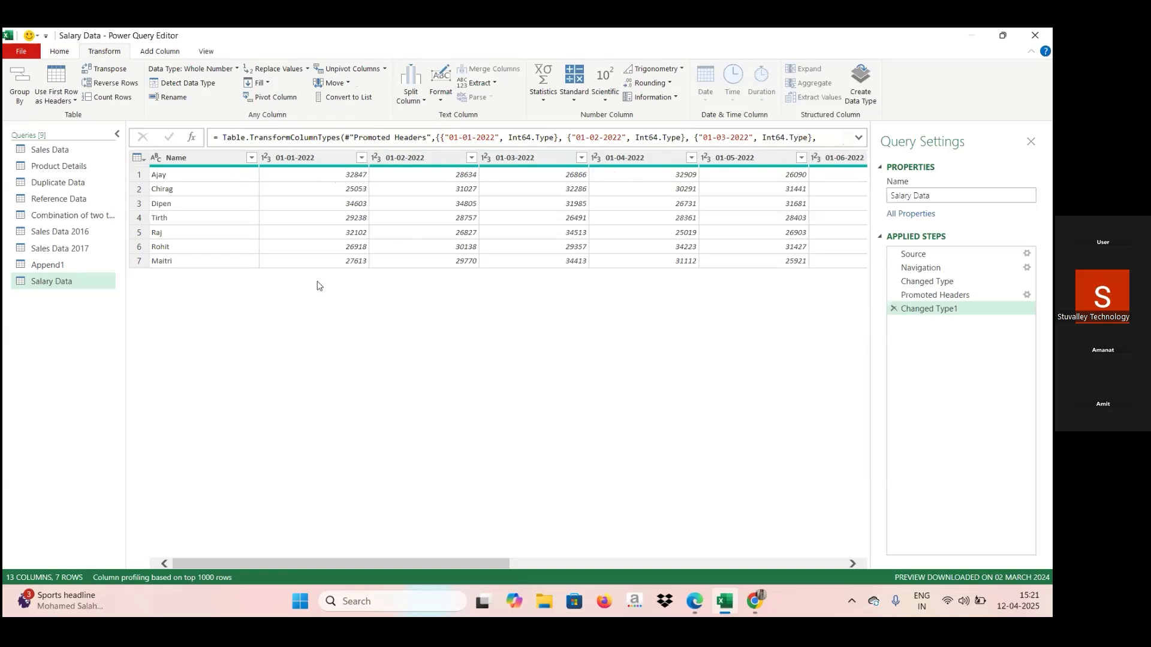
click(341, 158)
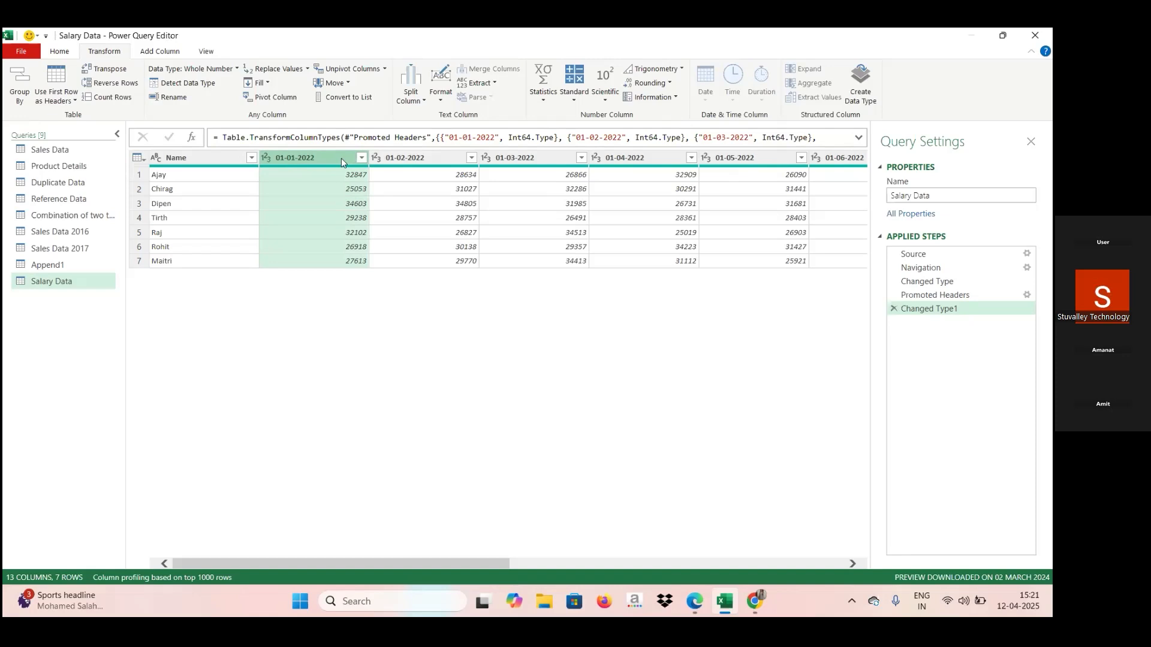
ctrl+click(398, 157)
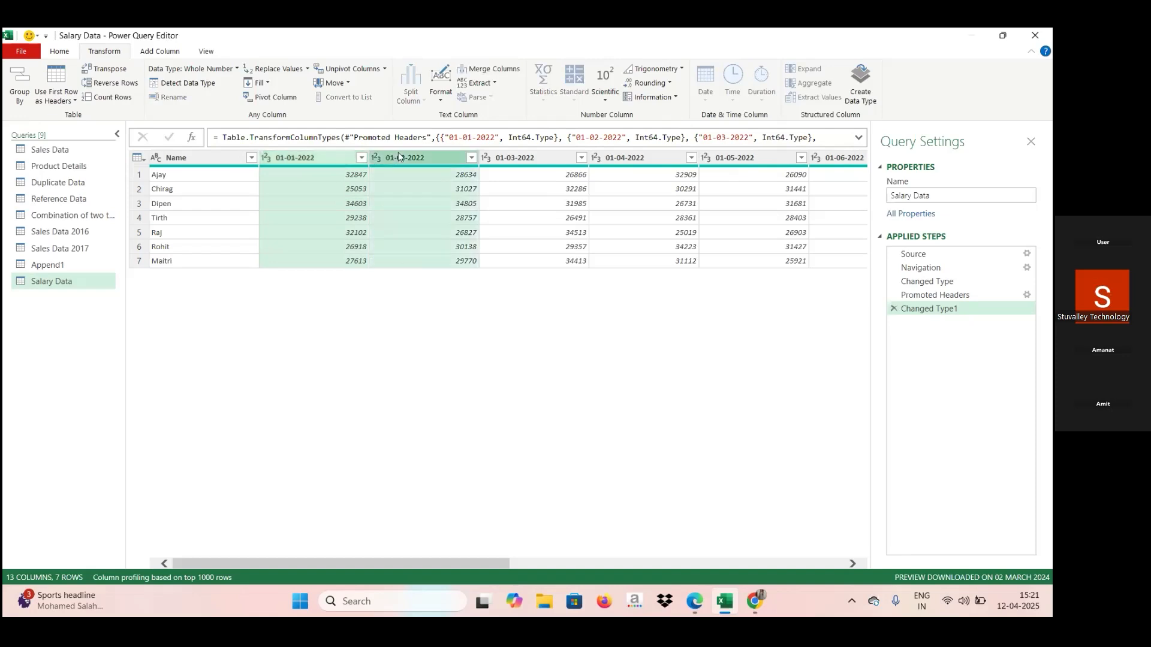
ctrl+click(508, 156)
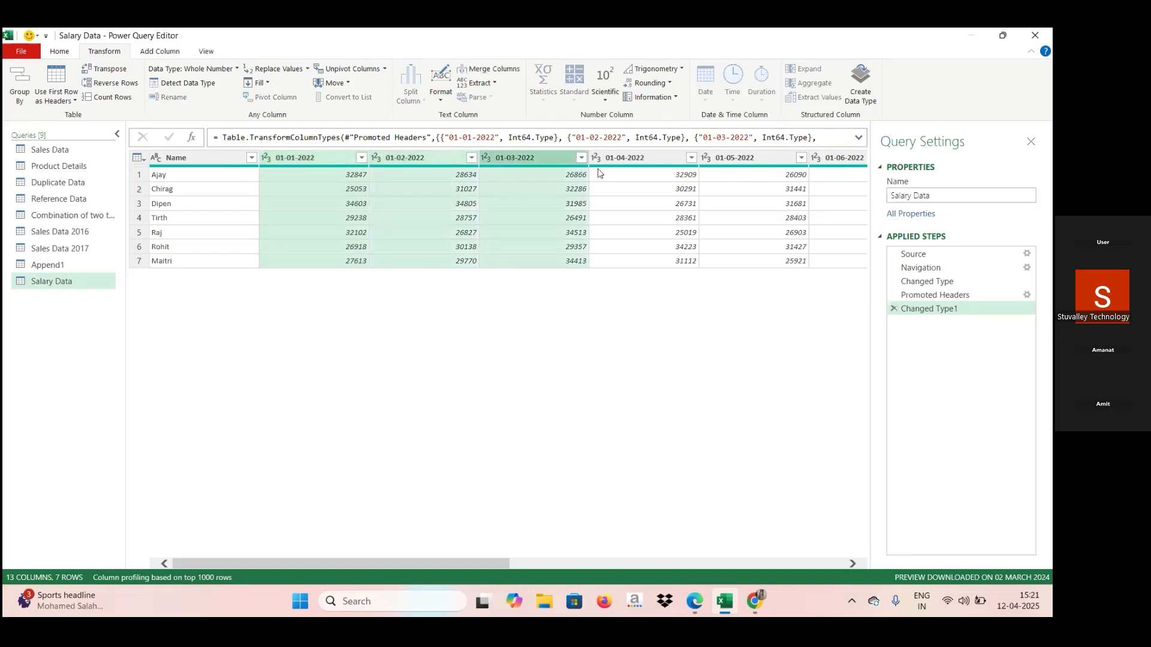
ctrl+click(628, 155)
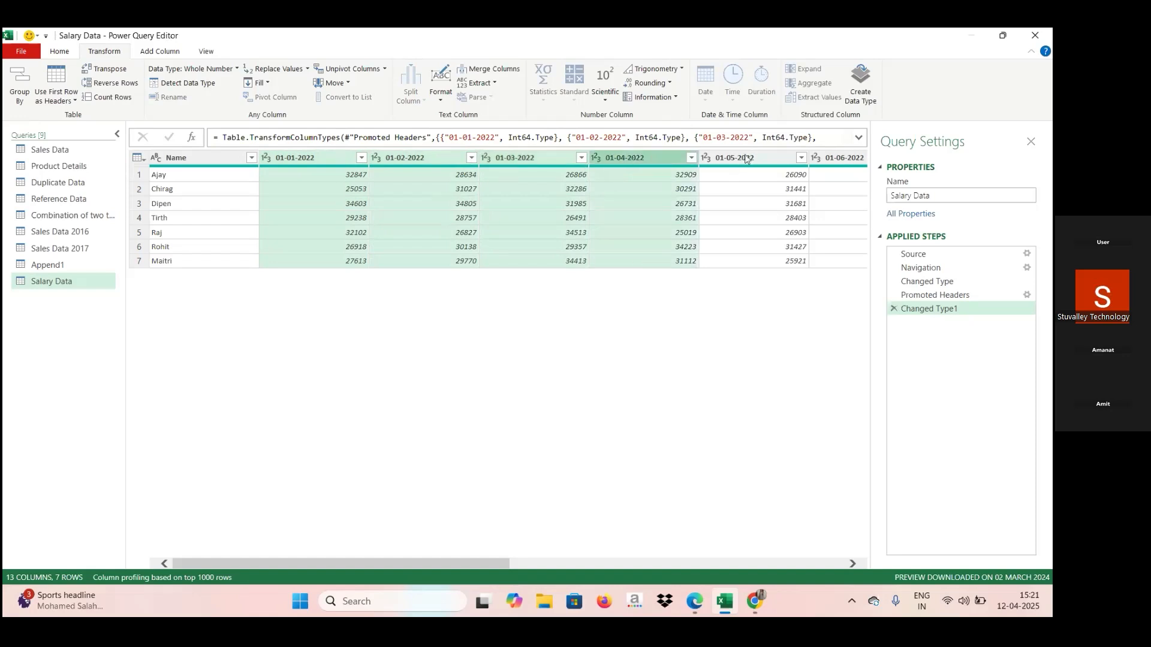
ctrl+click(773, 158)
ctrl+click(839, 157)
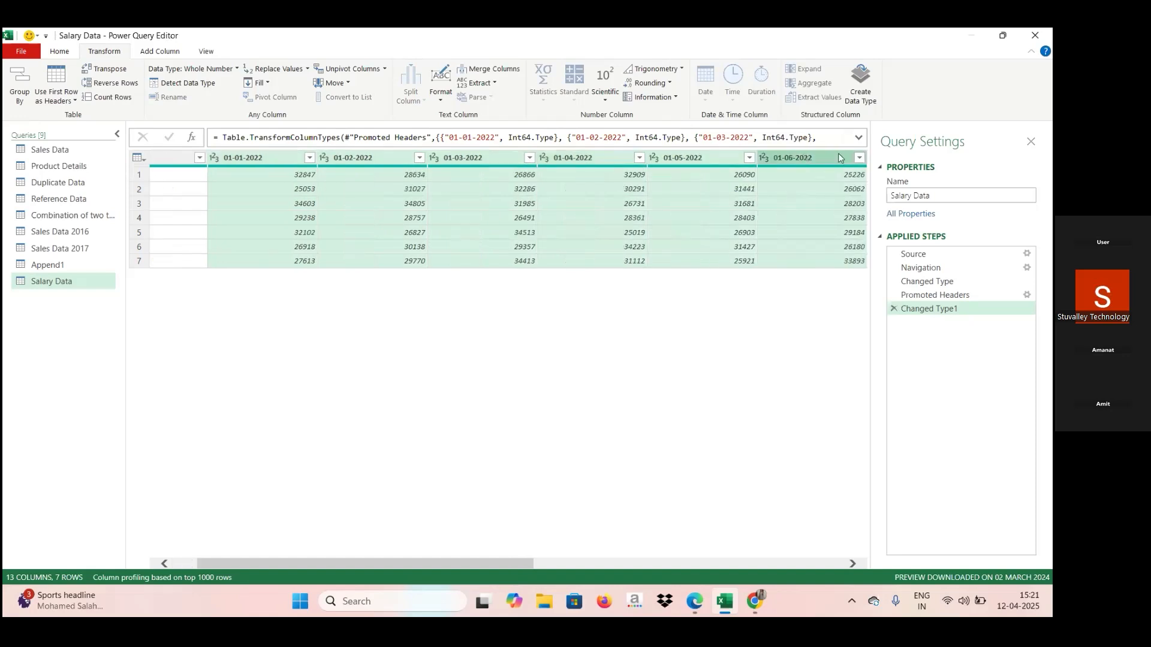
key(ctrl+Right)
ctrl+click(839, 157)
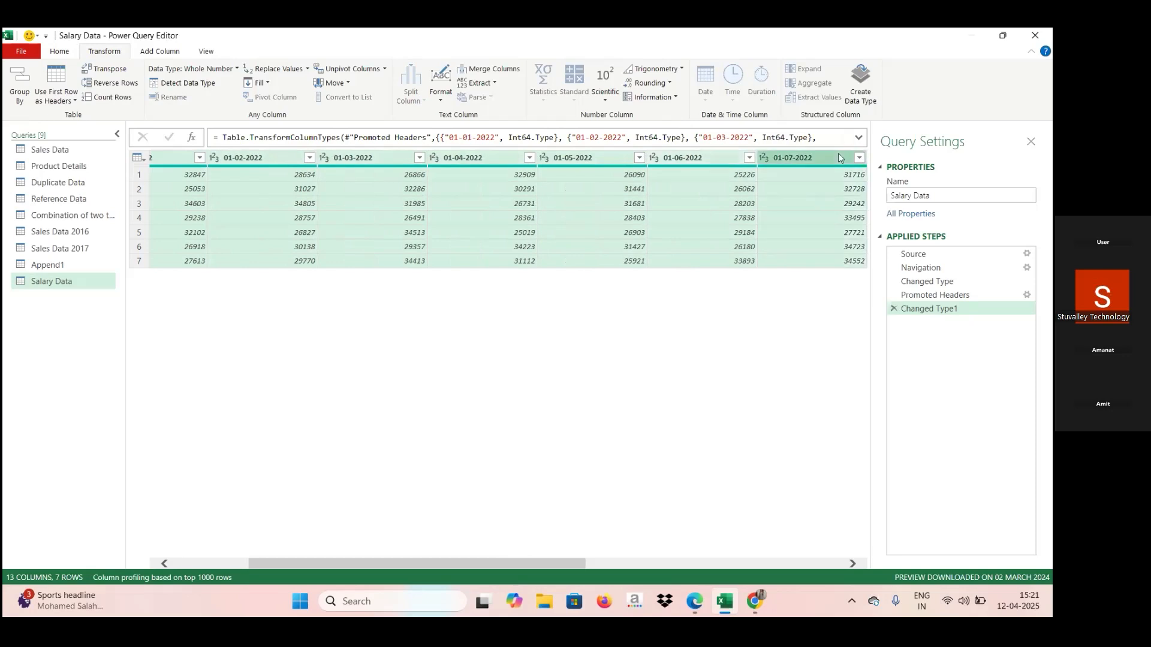
double_click(839, 154)
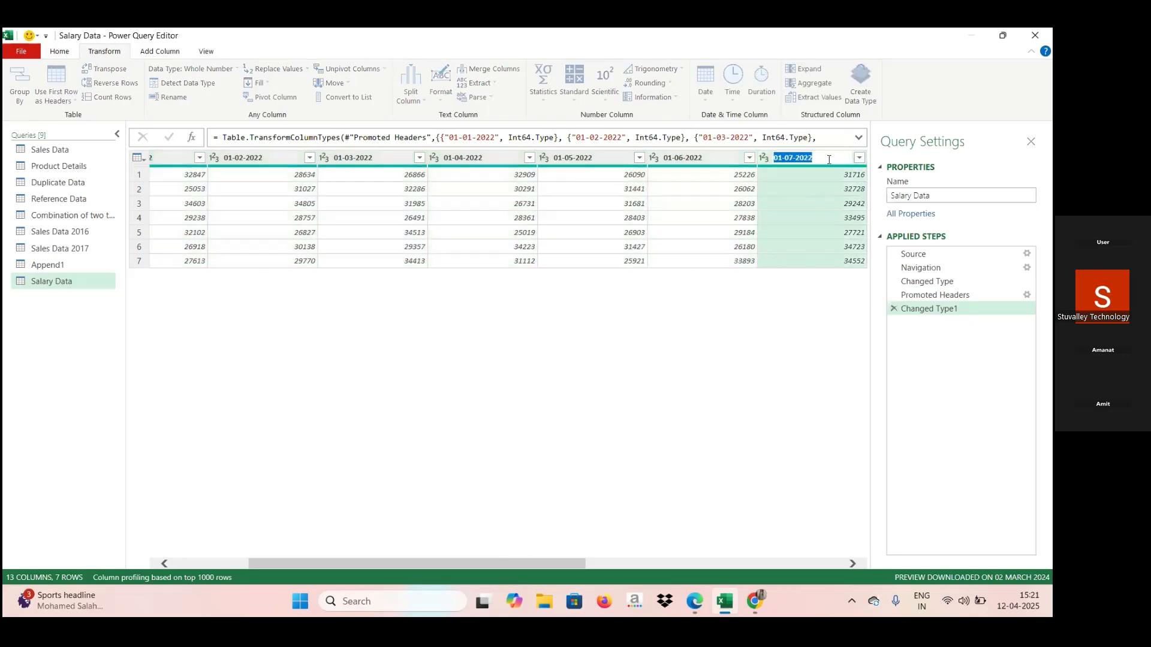
click(745, 465)
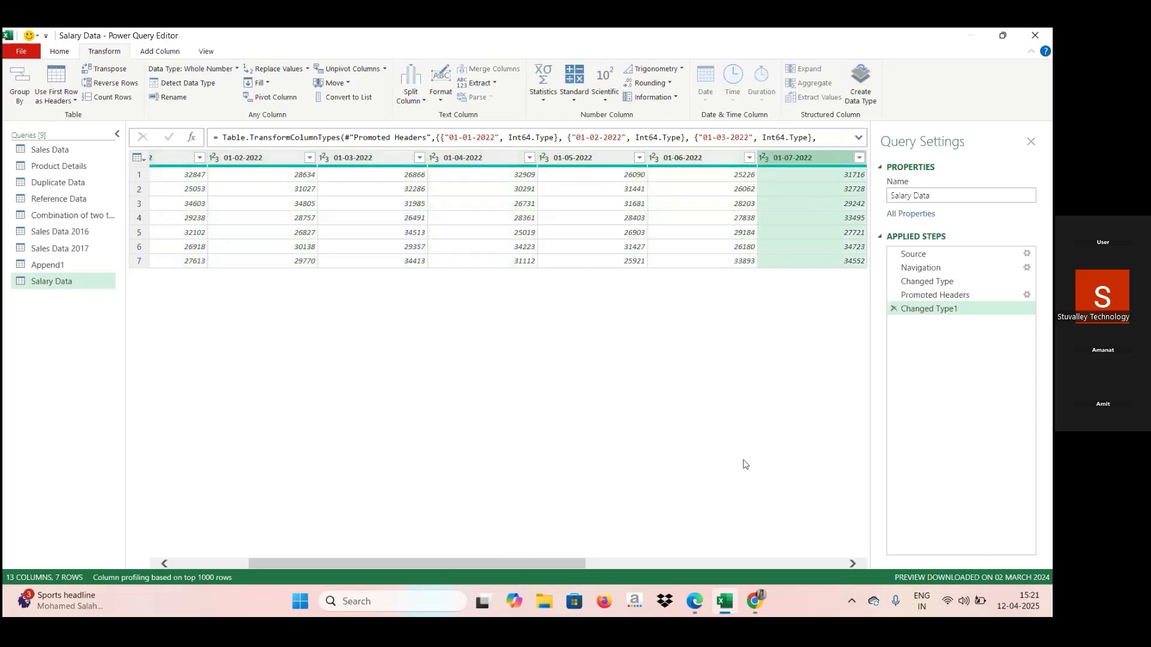
Unpivot only the selected monthly columns from 01-01-2022 through 01-12-2022 in the Salary Data query.
click(164, 158)
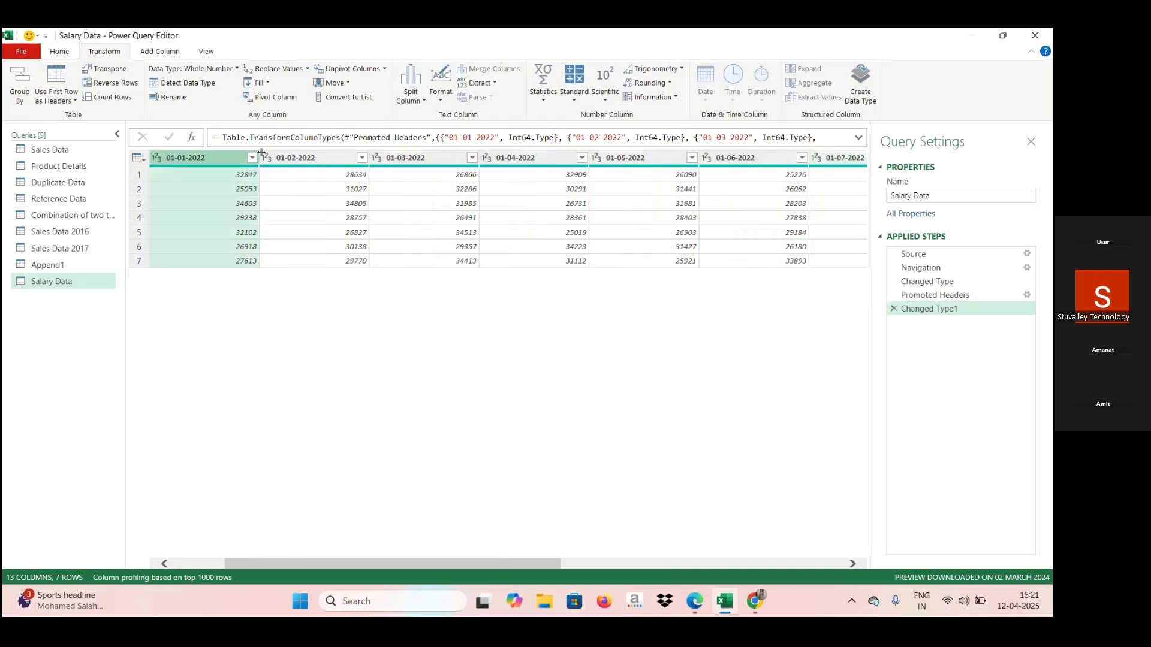
ctrl+click(305, 157)
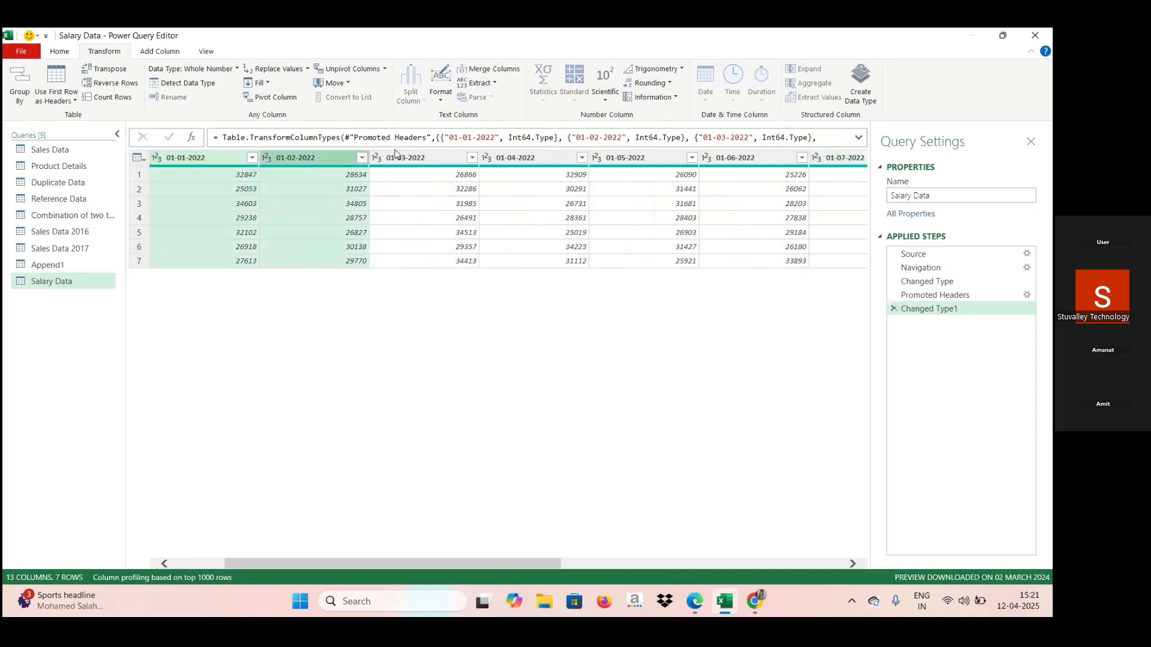
ctrl+click(410, 163)
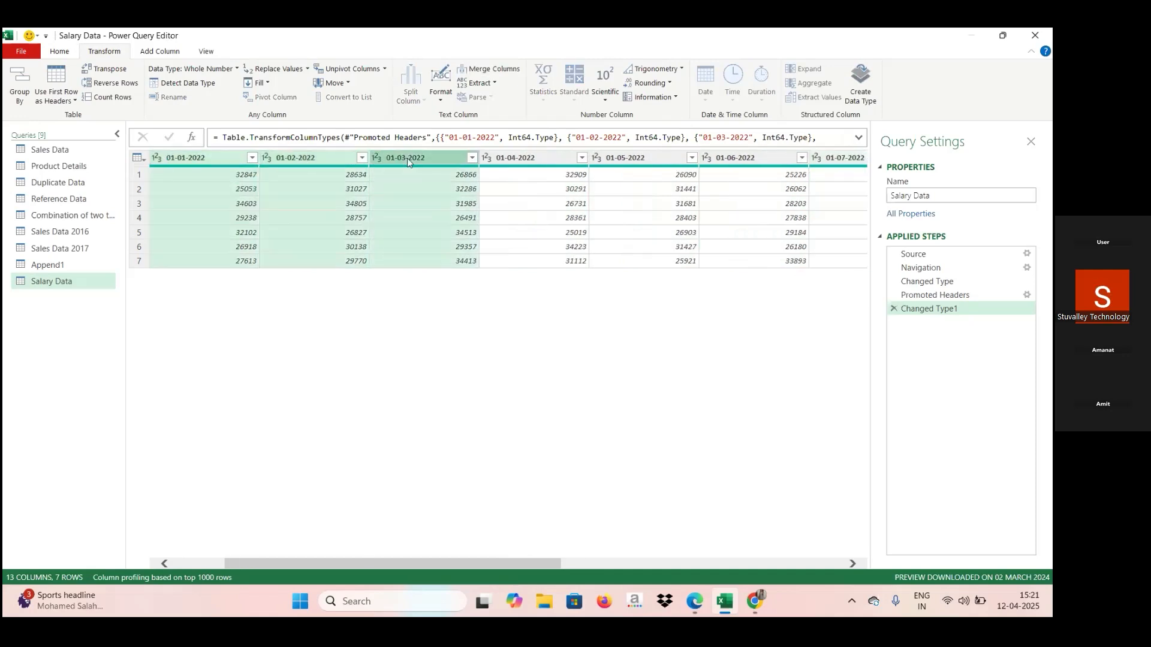
ctrl+click(531, 158)
ctrl+click(637, 160)
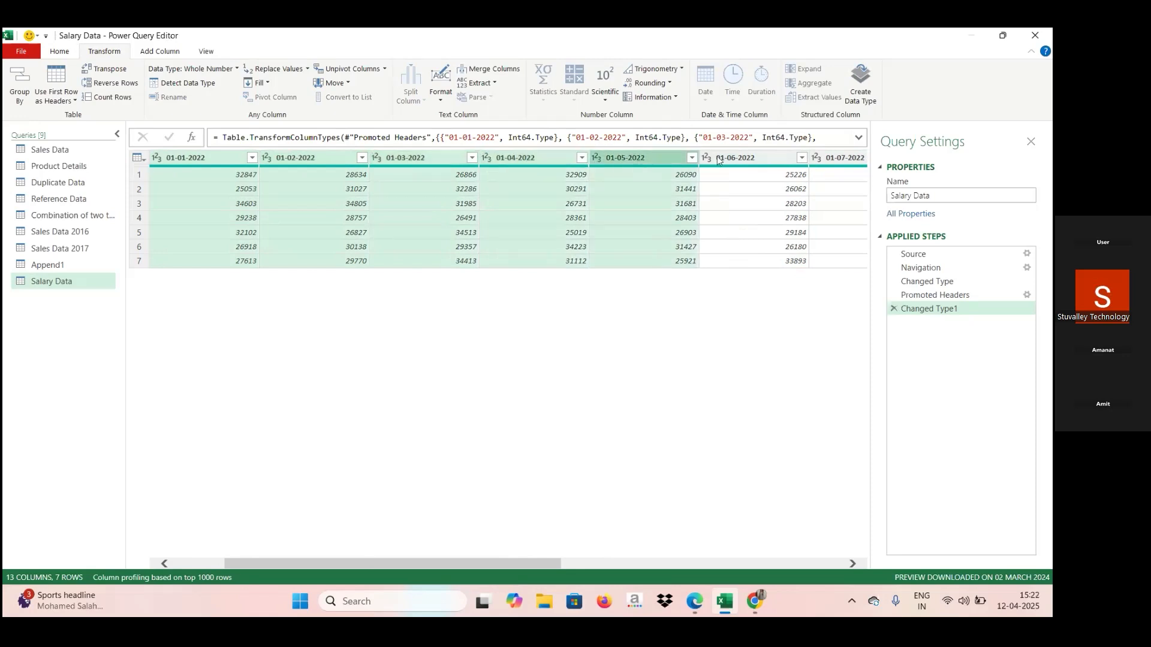
ctrl+click(737, 161)
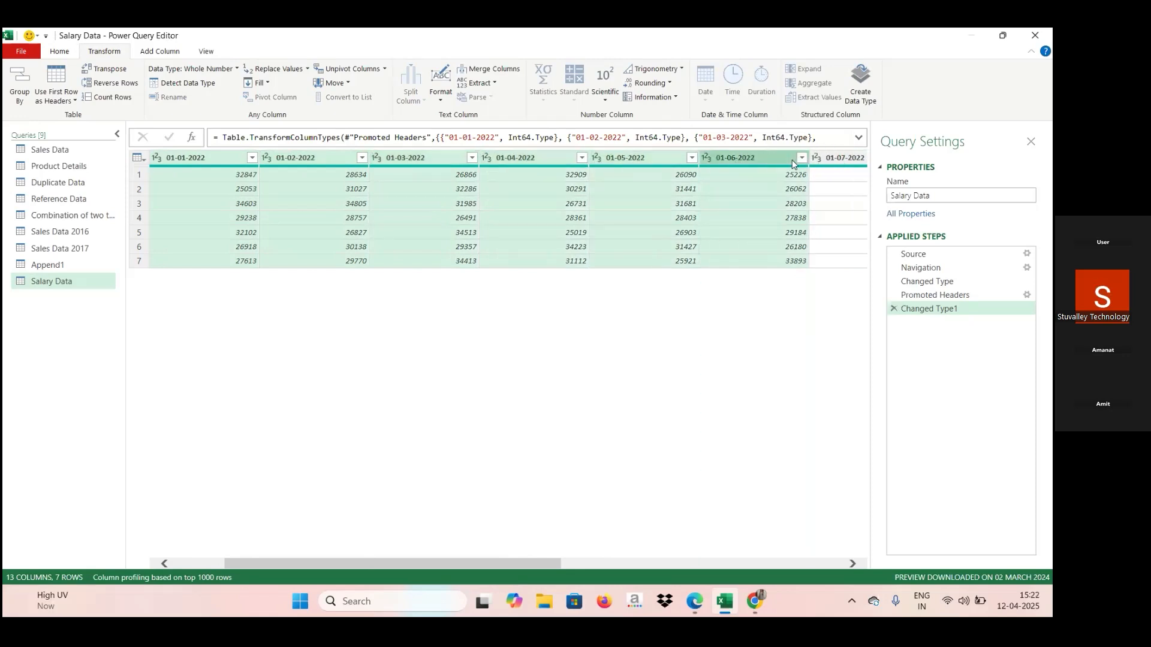
ctrl+click(836, 159)
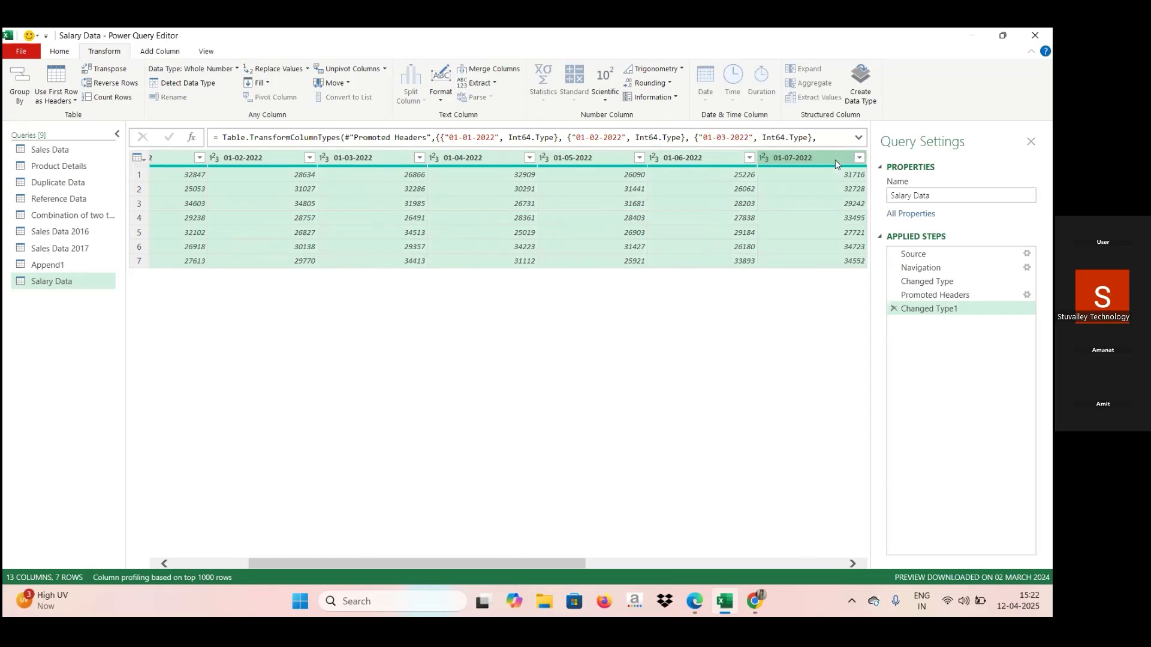
click(789, 565)
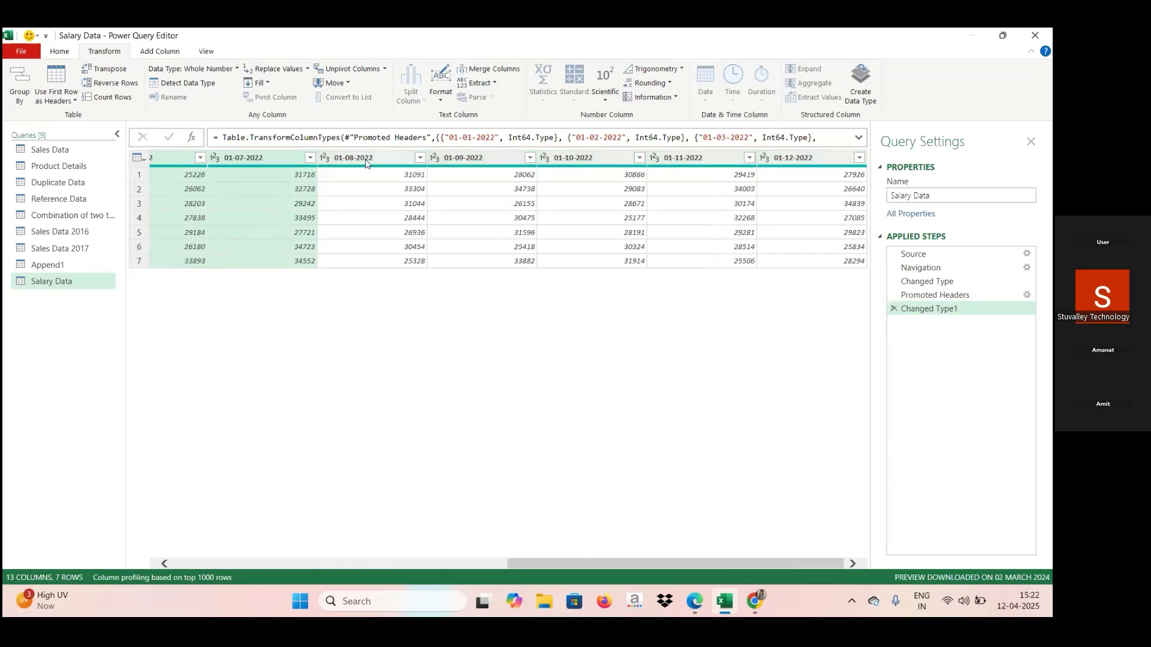
ctrl+click(367, 159)
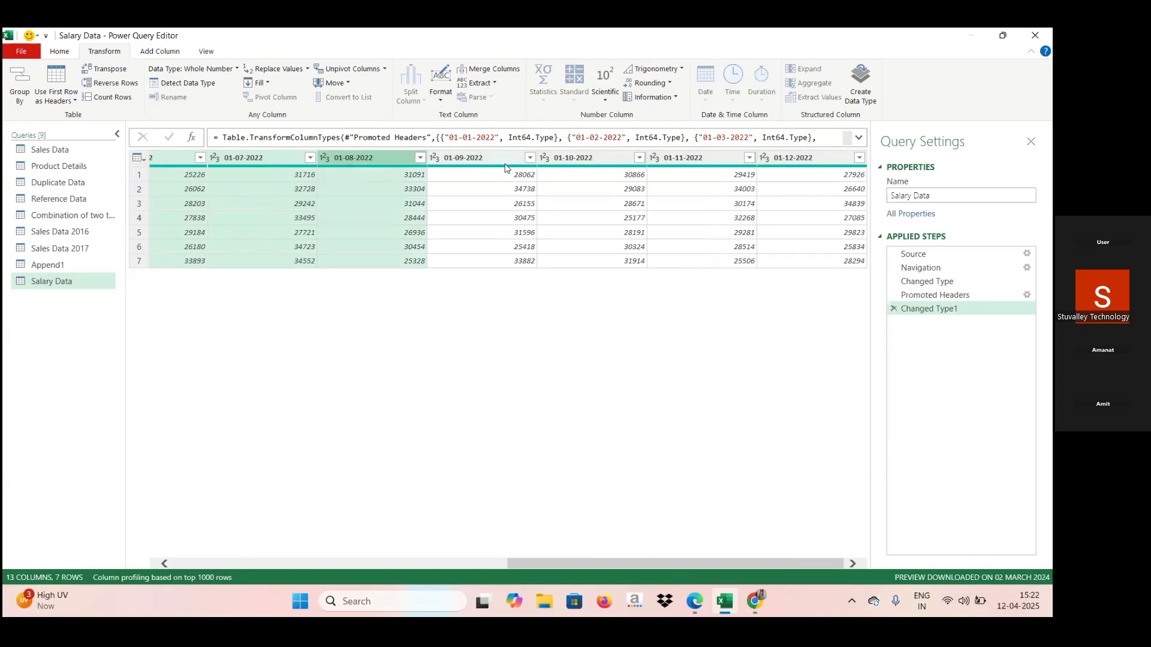
ctrl+click(505, 161)
ctrl+click(598, 163)
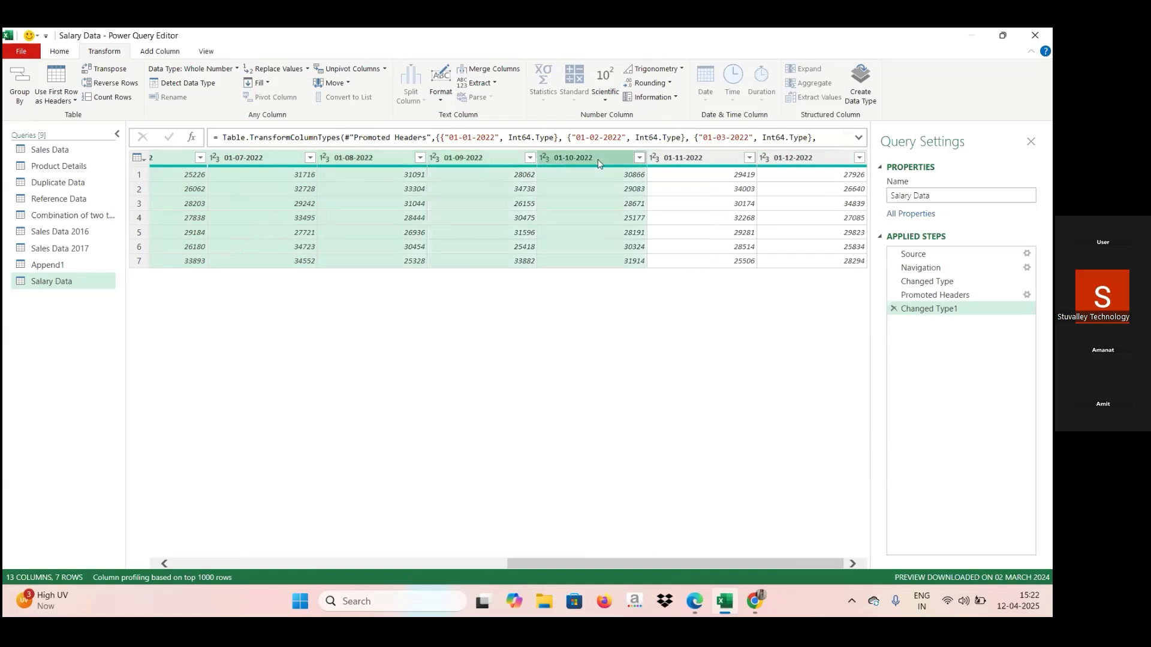
ctrl+click(710, 155)
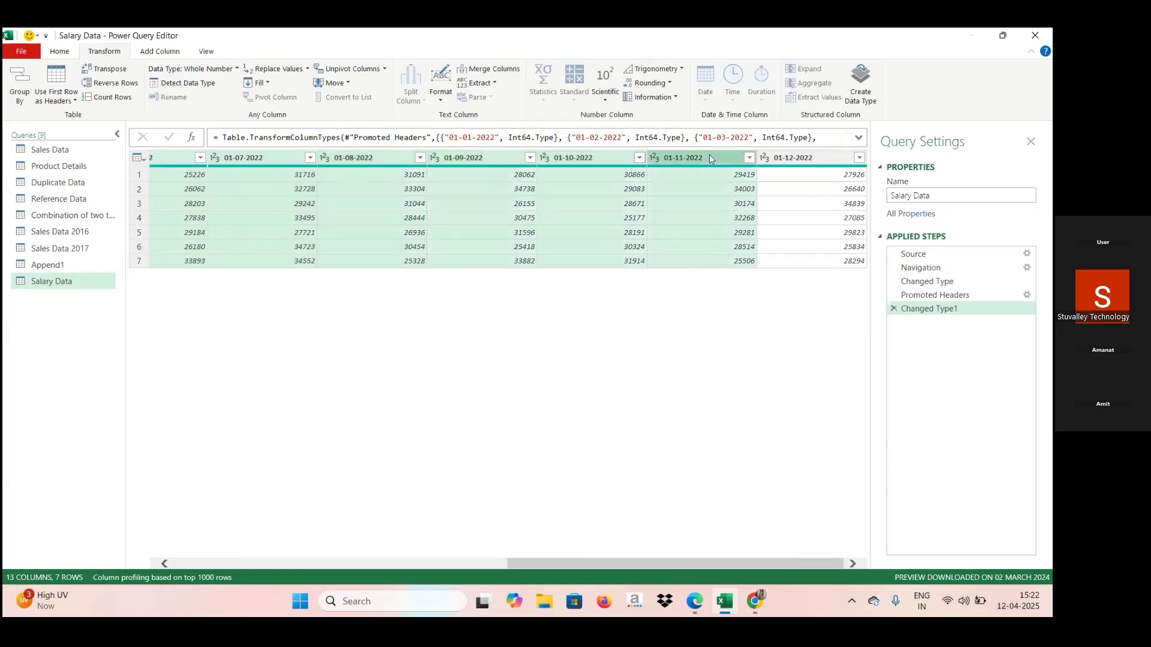
ctrl+click(783, 162)
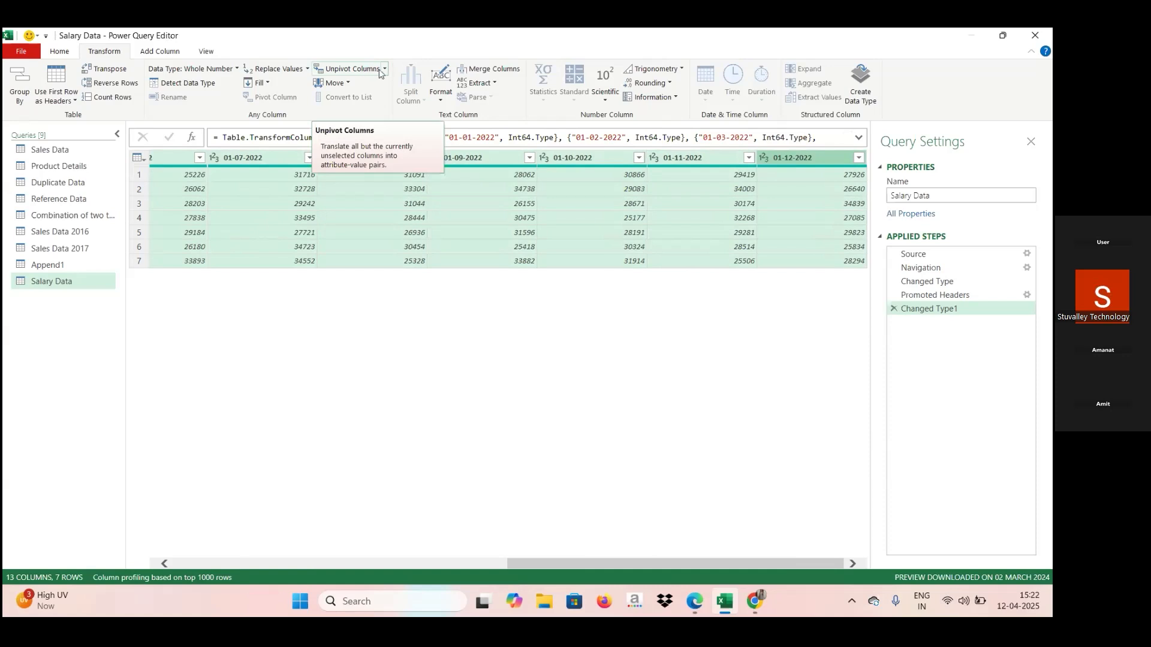
click(384, 70)
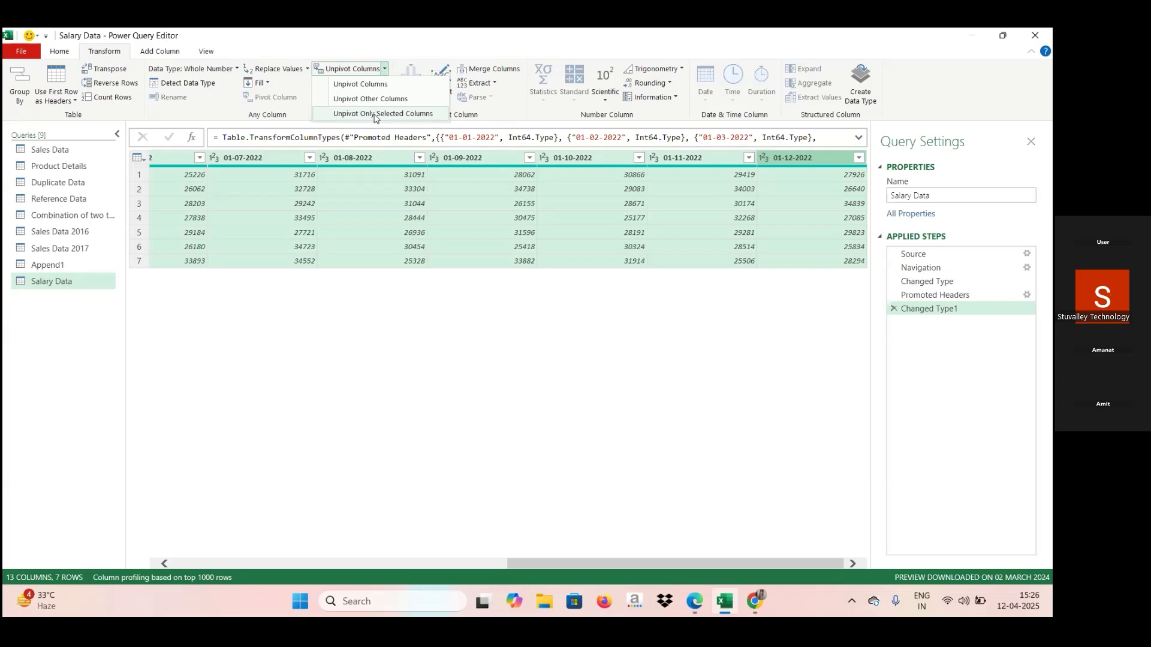
click(376, 113)
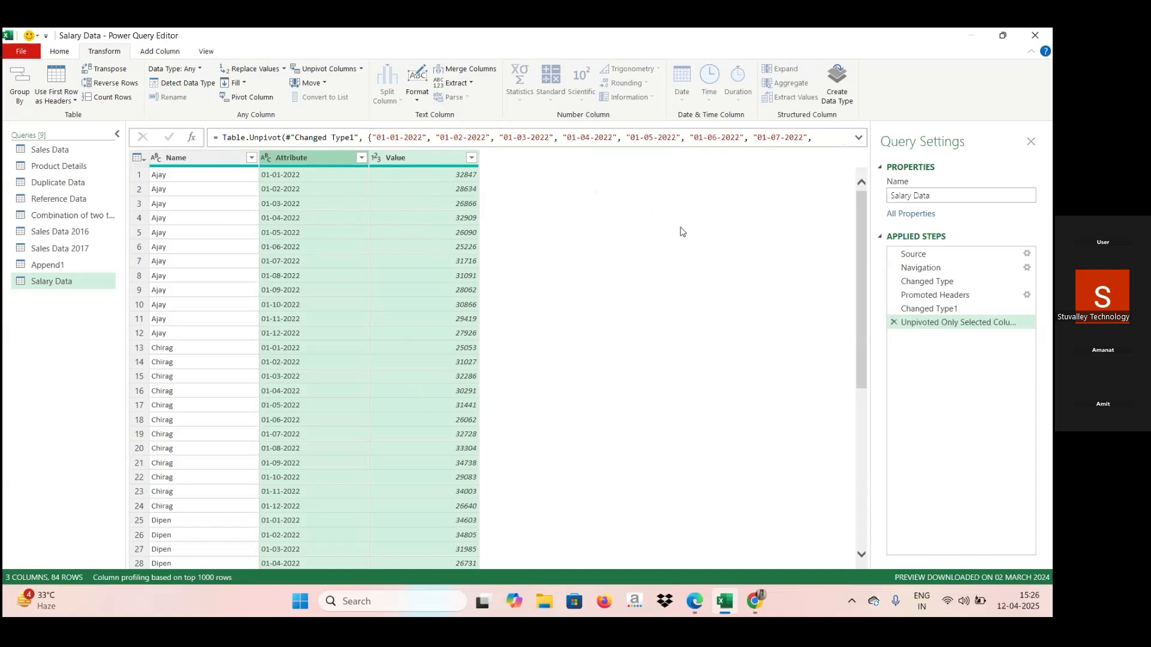
Look through the unpivoted Salary Data rows to review the Name, Attribute and Value columns.
key(Down)
key(Down)
key(Down)
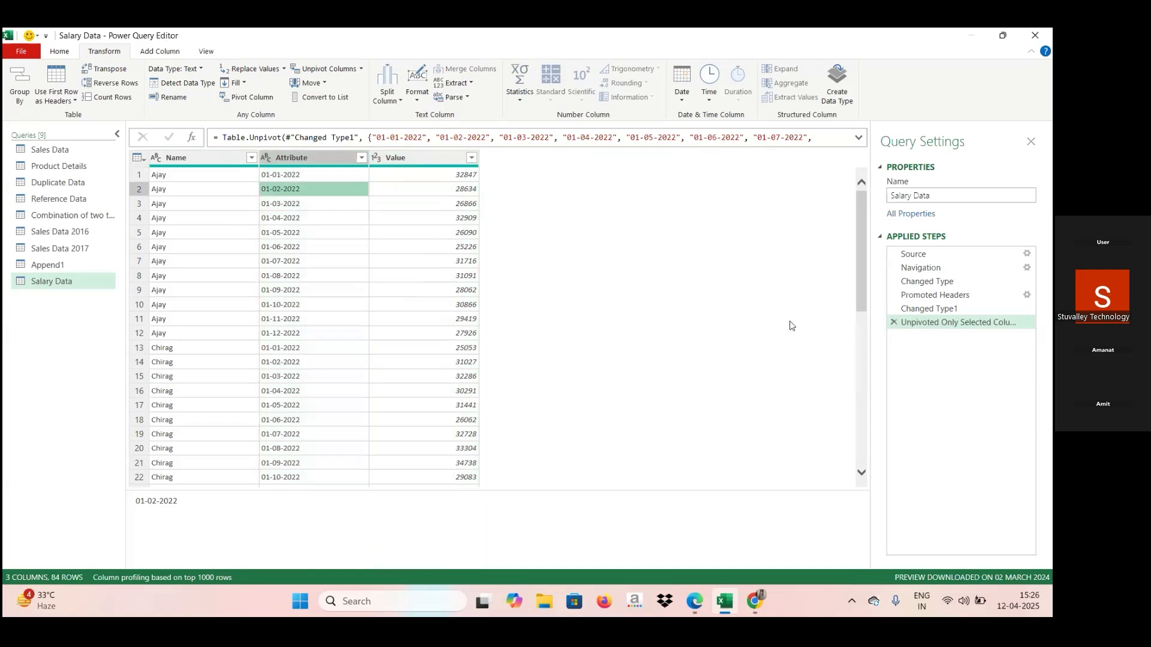
scroll(863, 345, down, 5)
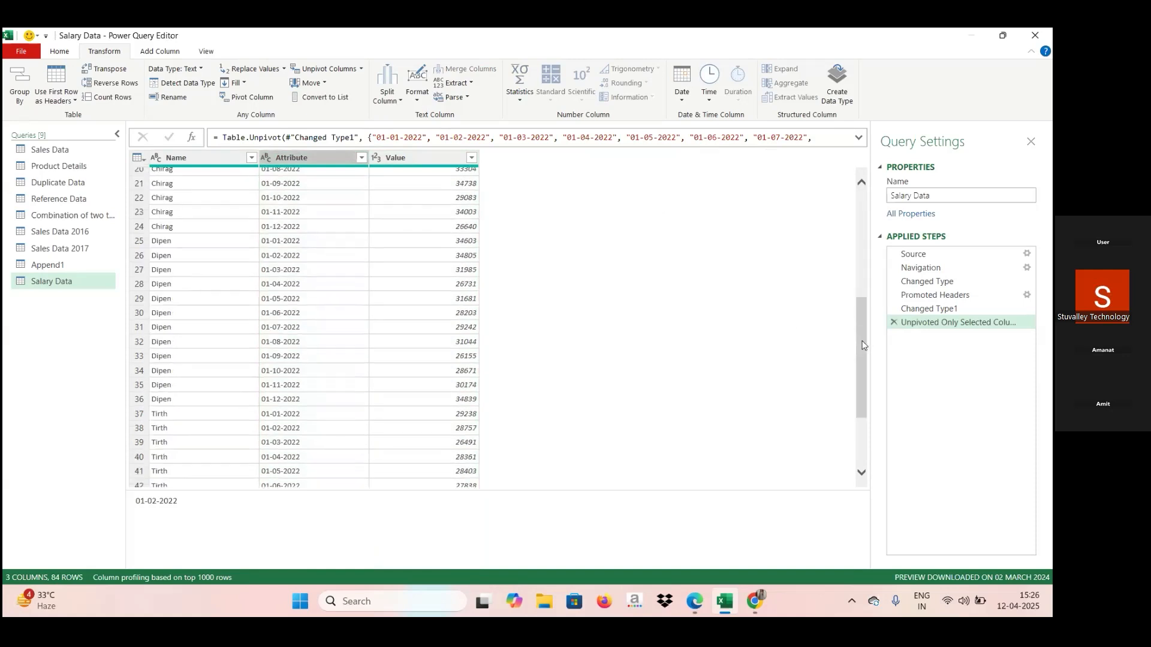
key(Up)
key(Up)
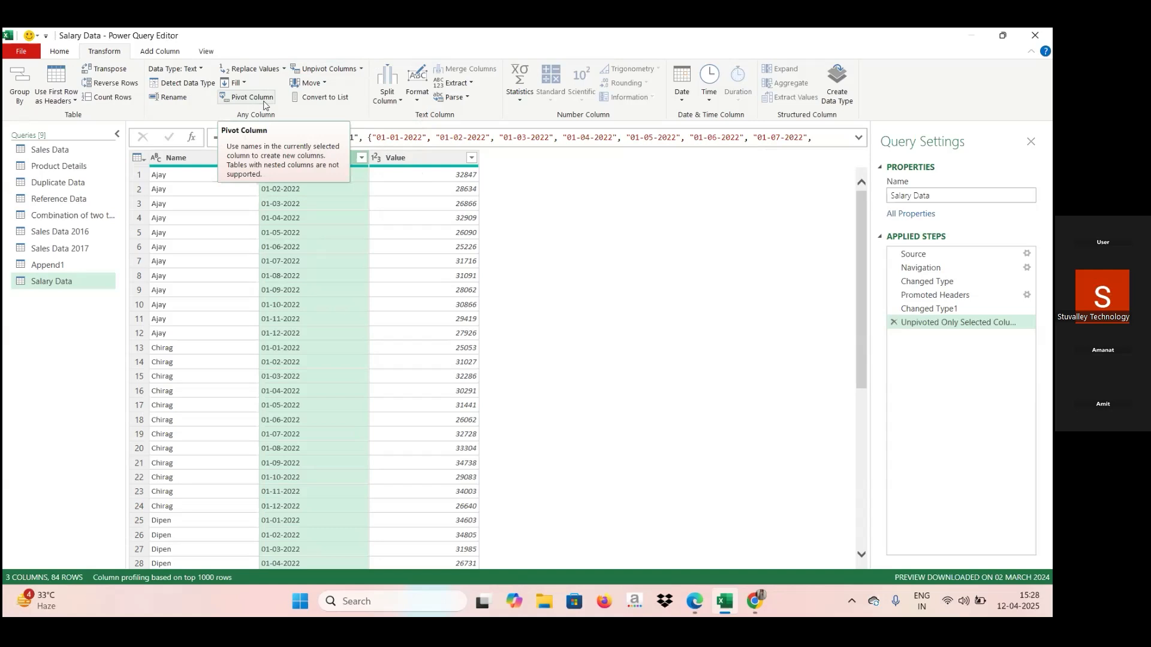
Pivot the Name column into new columns, using Value as the values column.
click(207, 160)
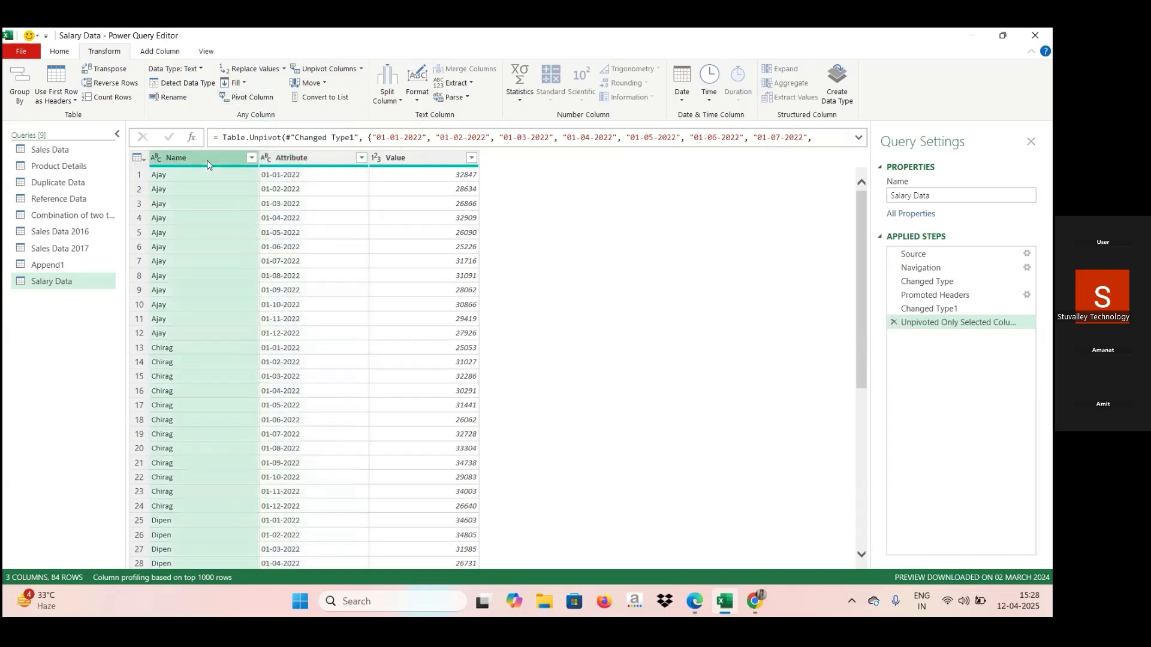
click(252, 98)
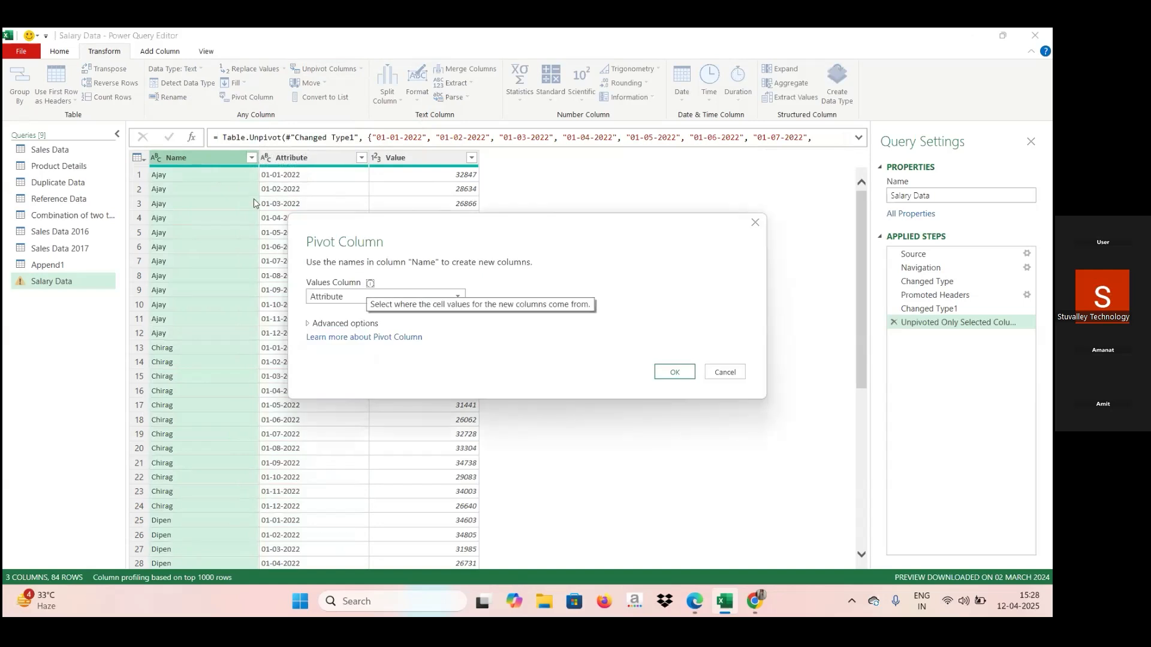
click(459, 298)
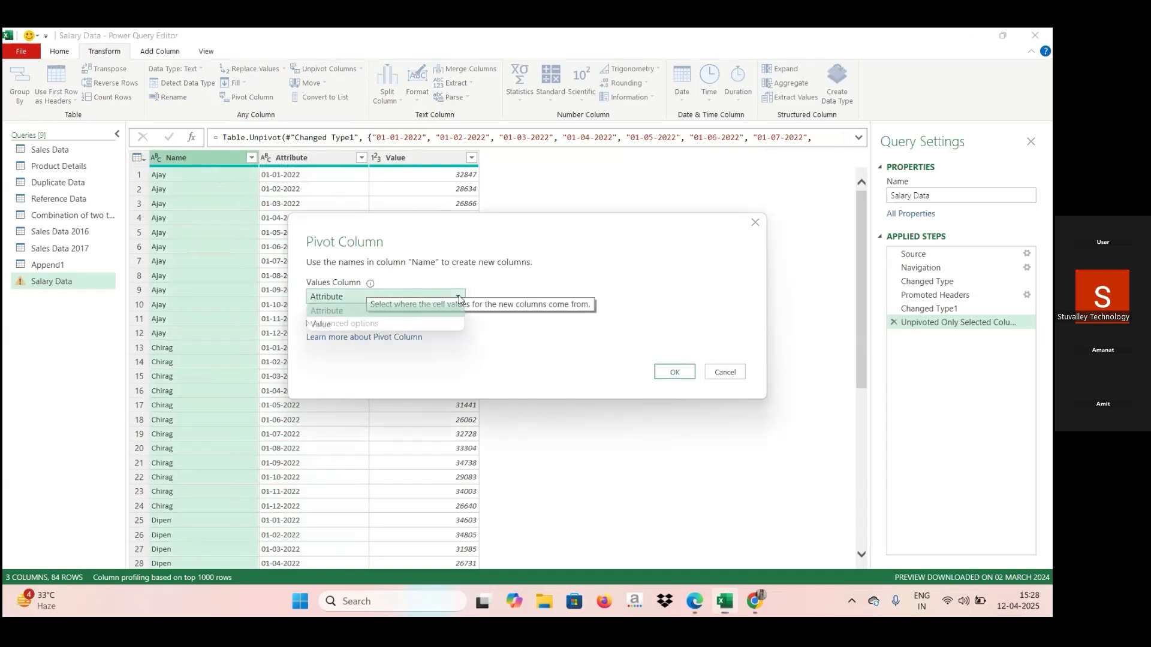
click(430, 321)
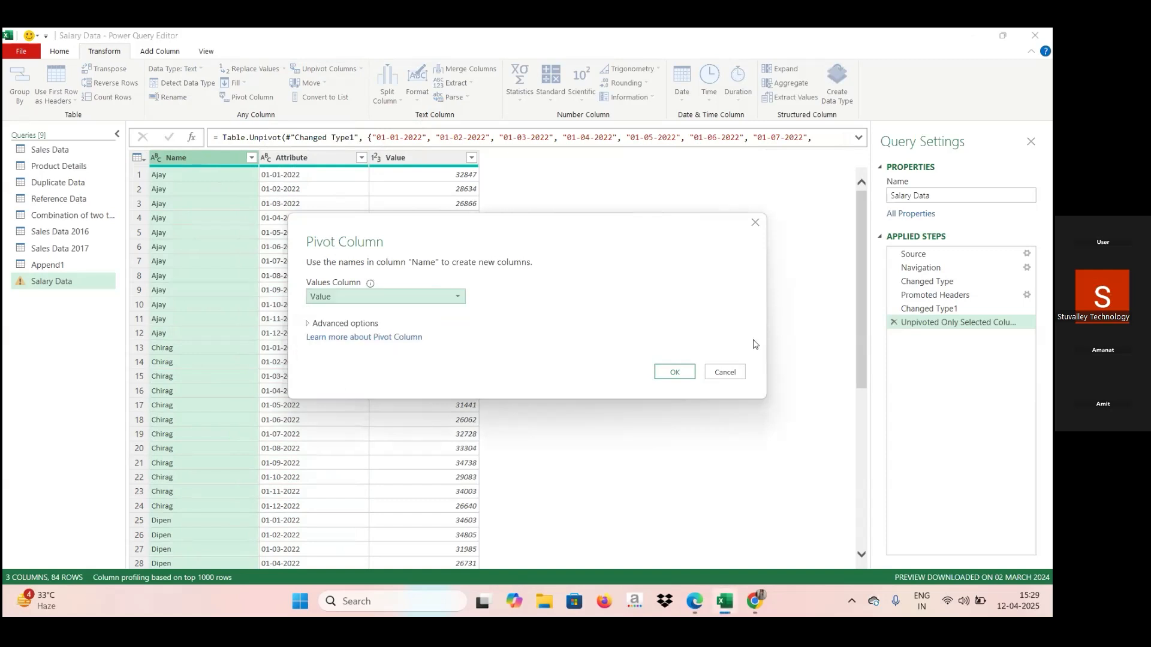
click(675, 373)
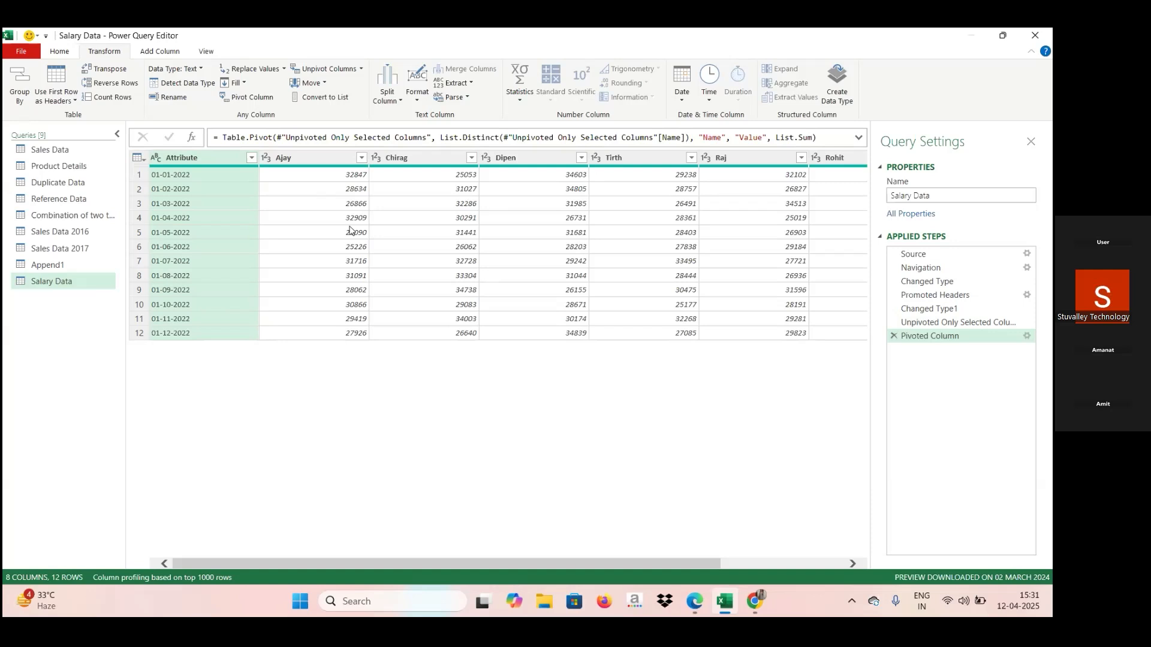
click(58, 54)
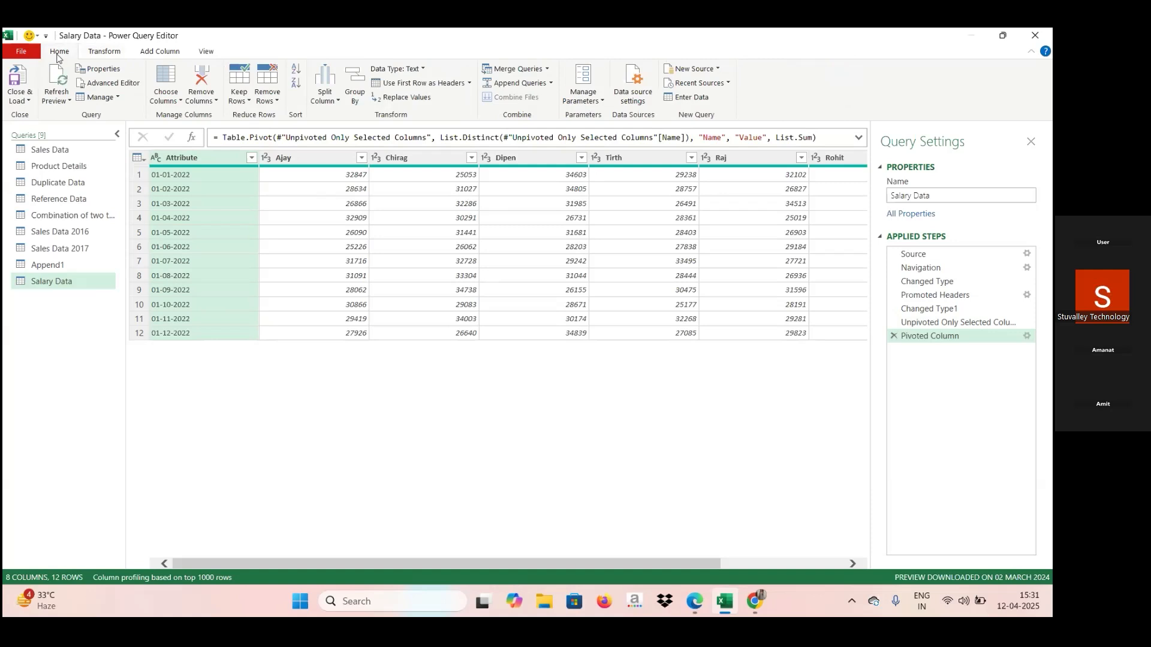
click(111, 52)
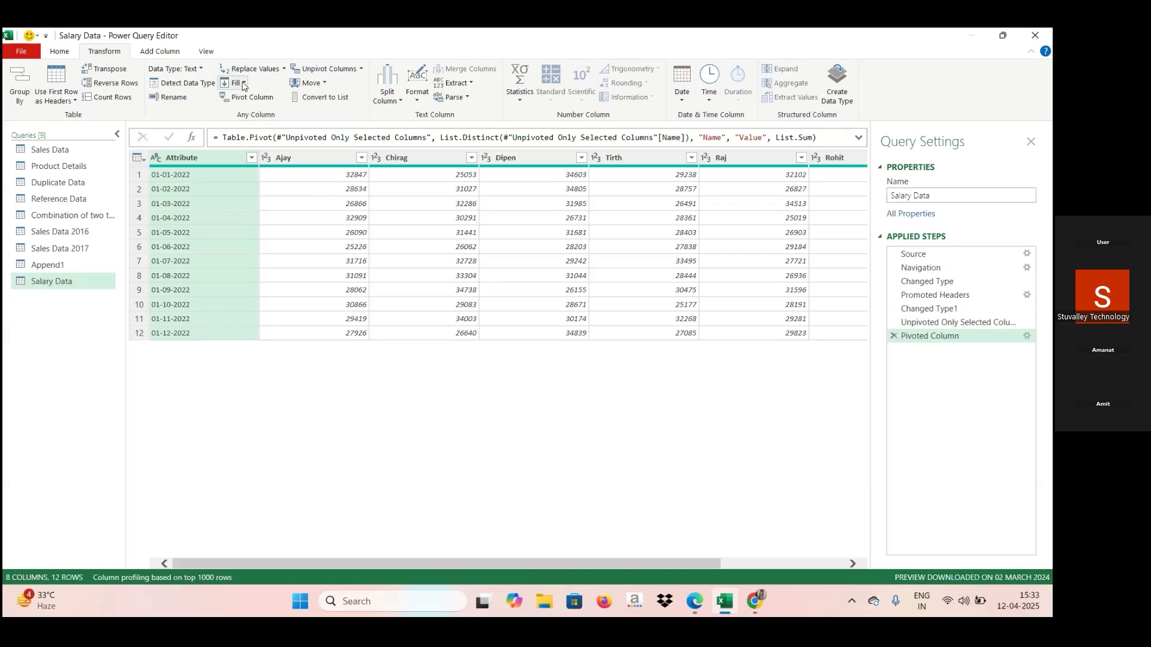
click(245, 84)
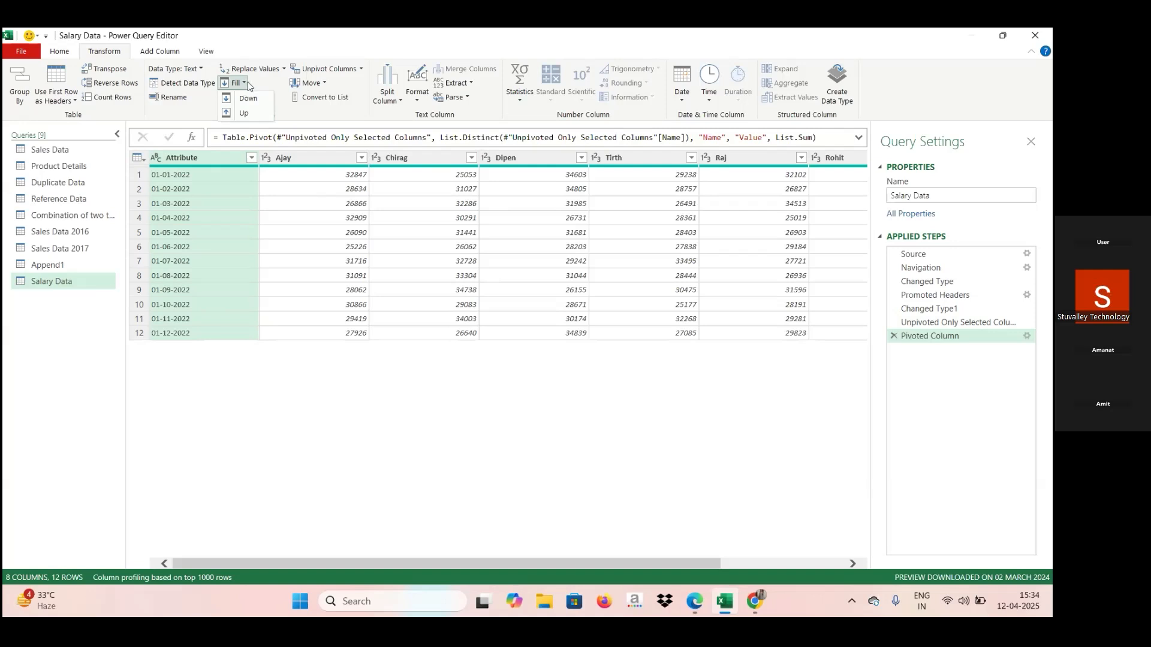
click(256, 85)
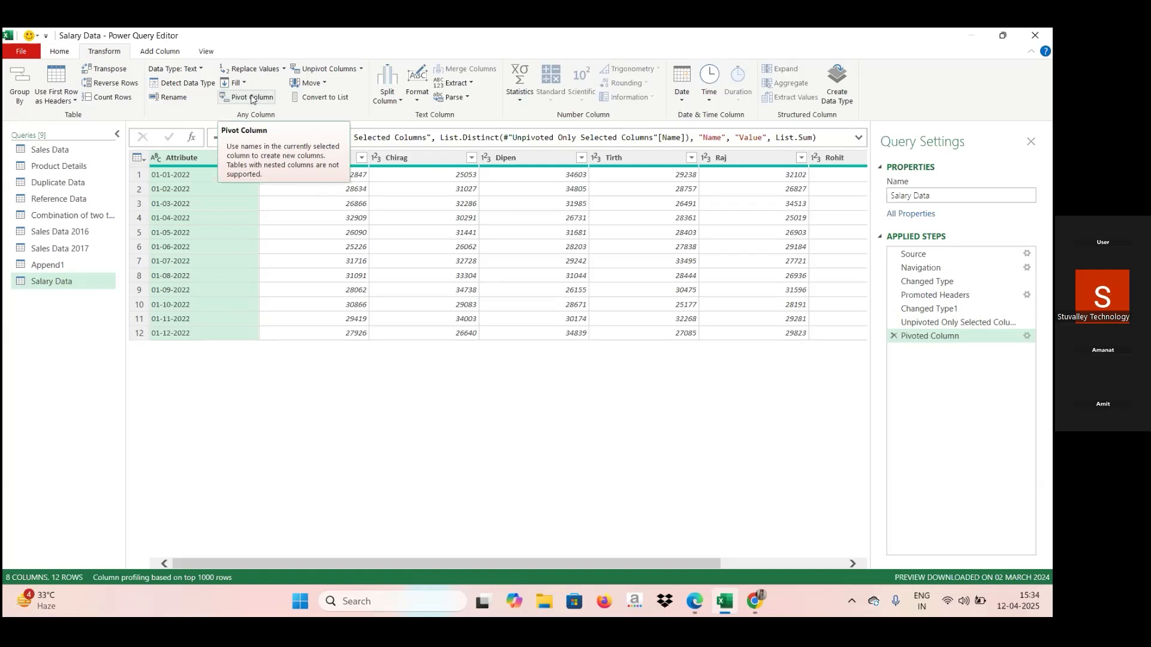
Move the employee column directly after Attribute one position to the right.
click(325, 83)
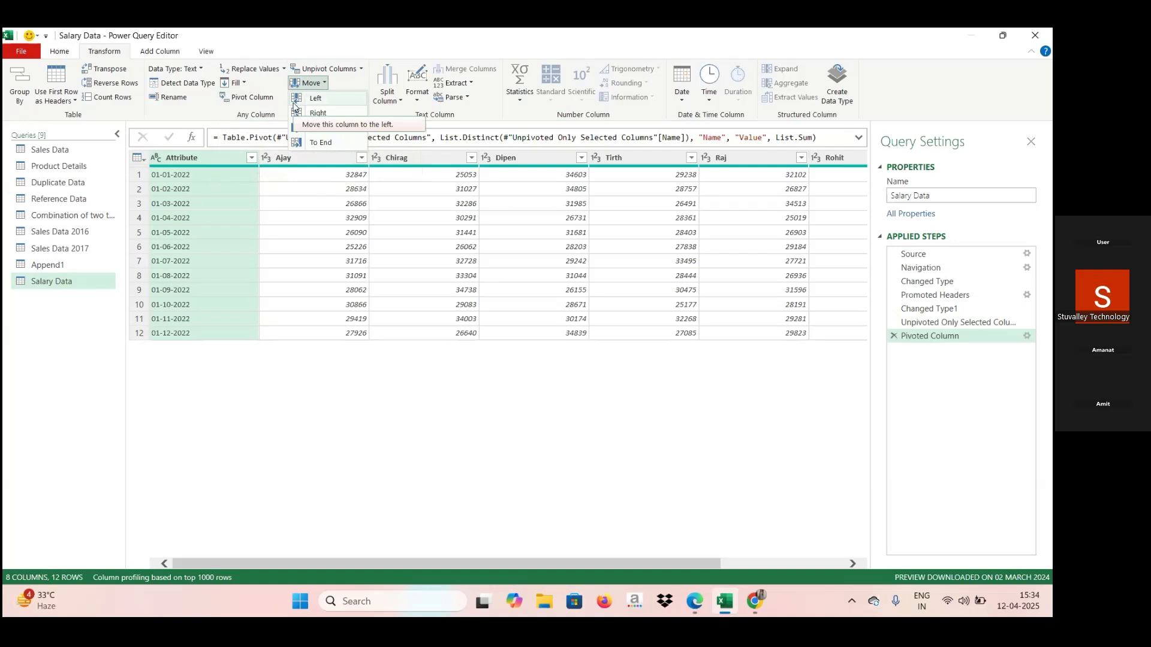
click(301, 155)
click(301, 155)
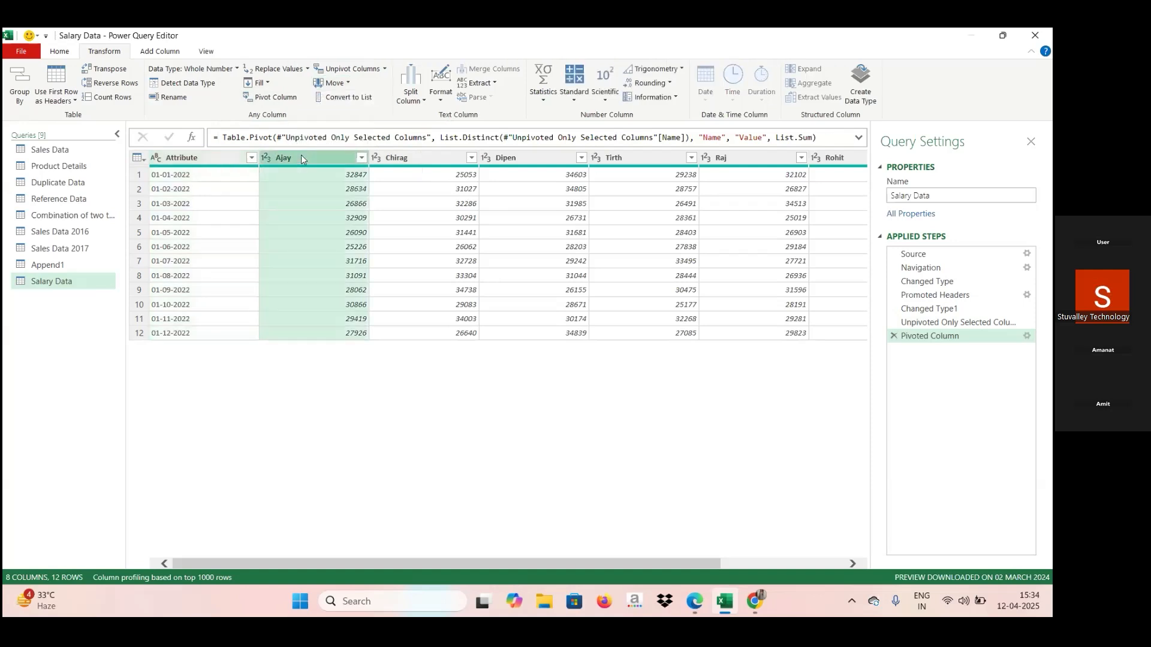
click(347, 85)
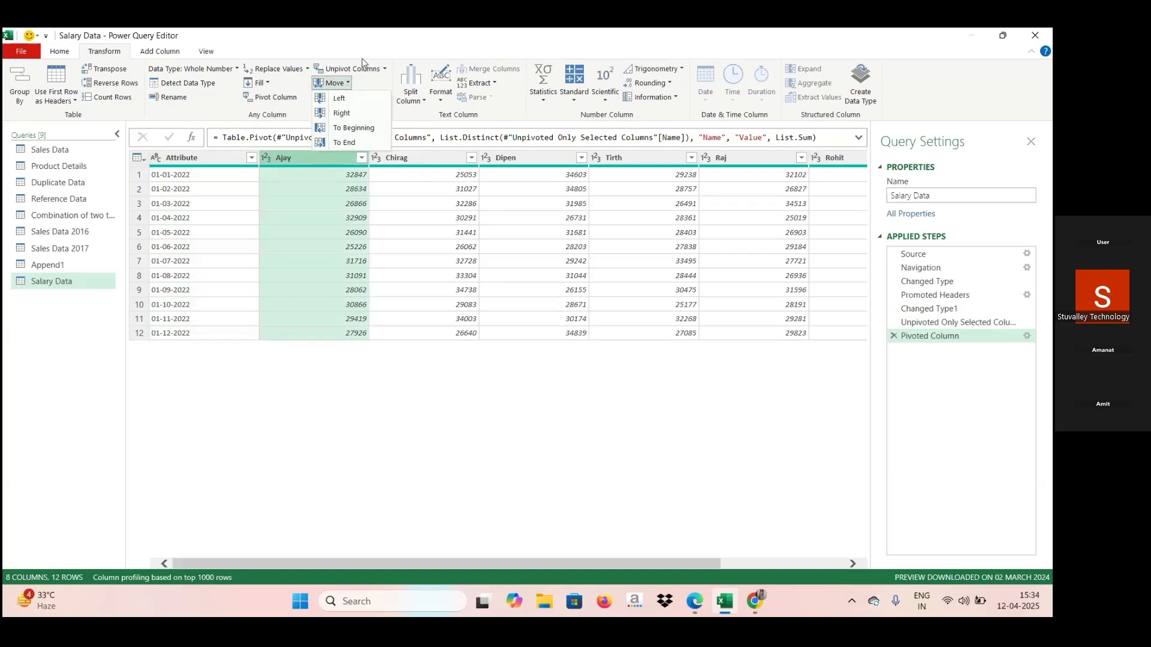
click(341, 113)
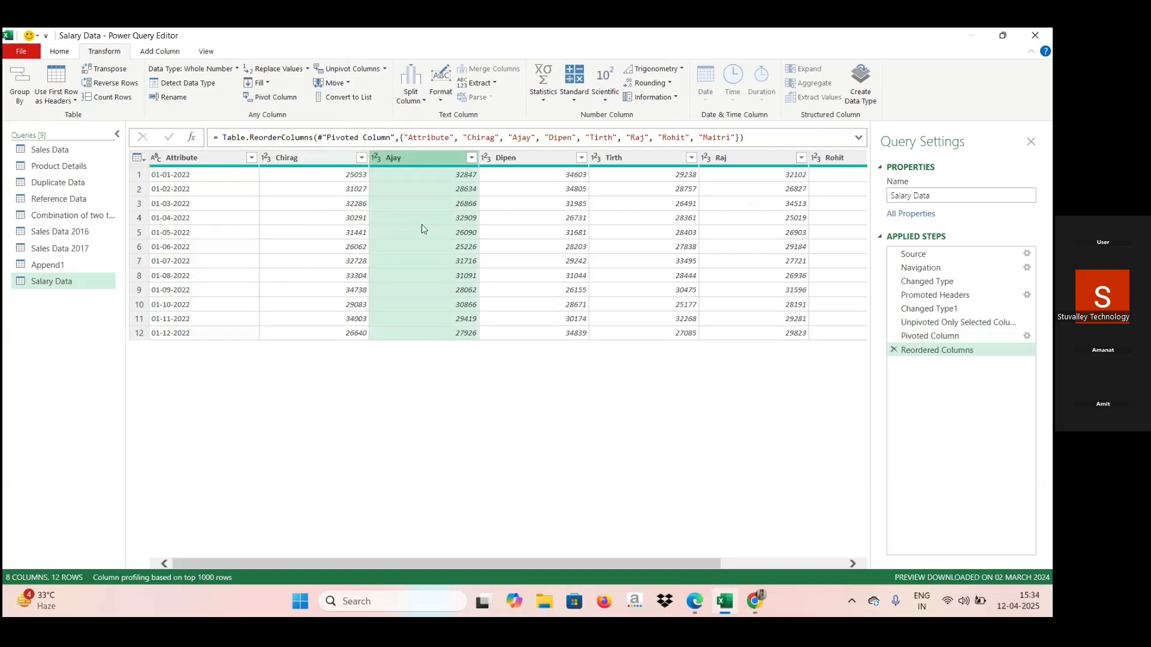
Move the selected employee column to the beginning of the table and shift it one position right, directly after Attribute.
click(346, 83)
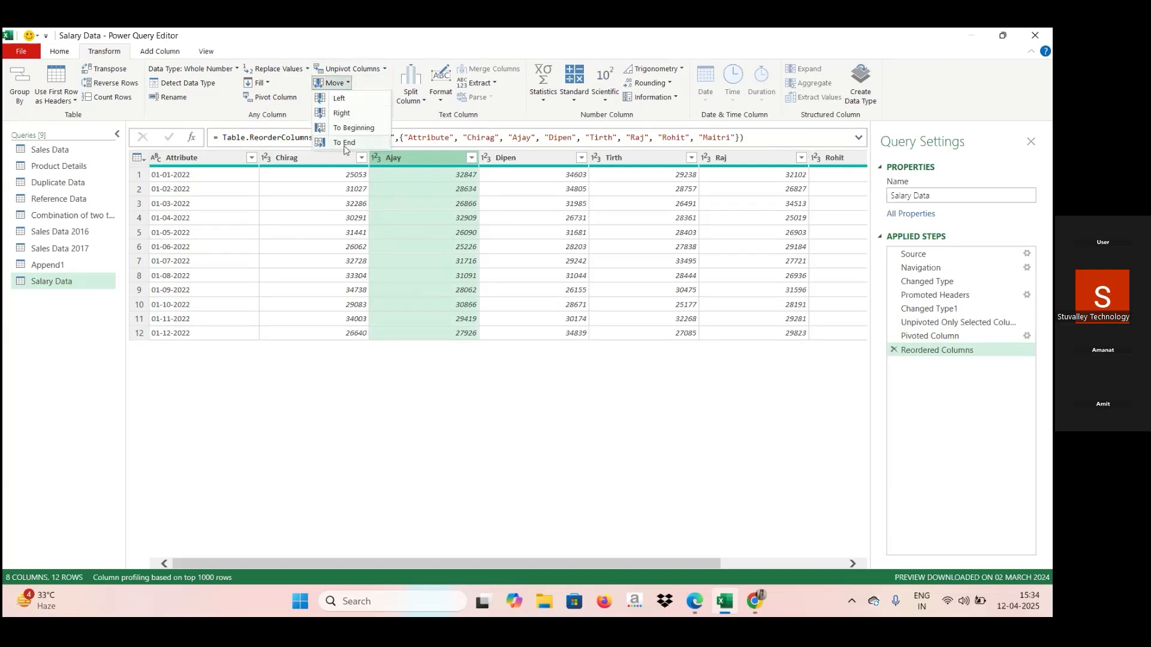
click(352, 129)
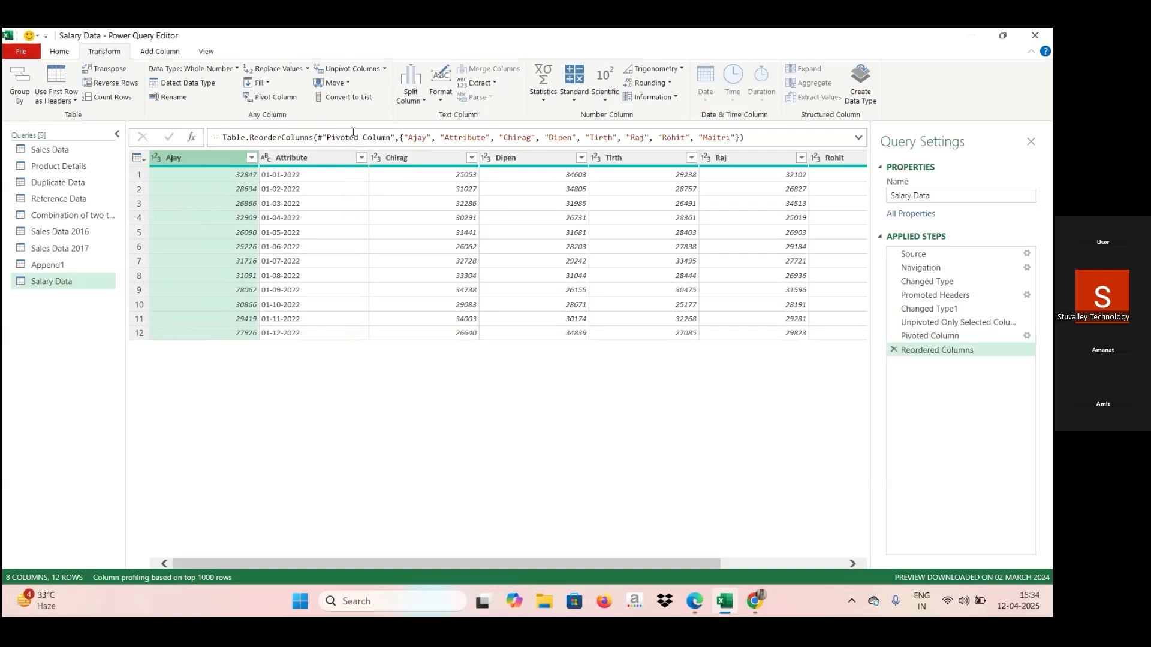
click(350, 84)
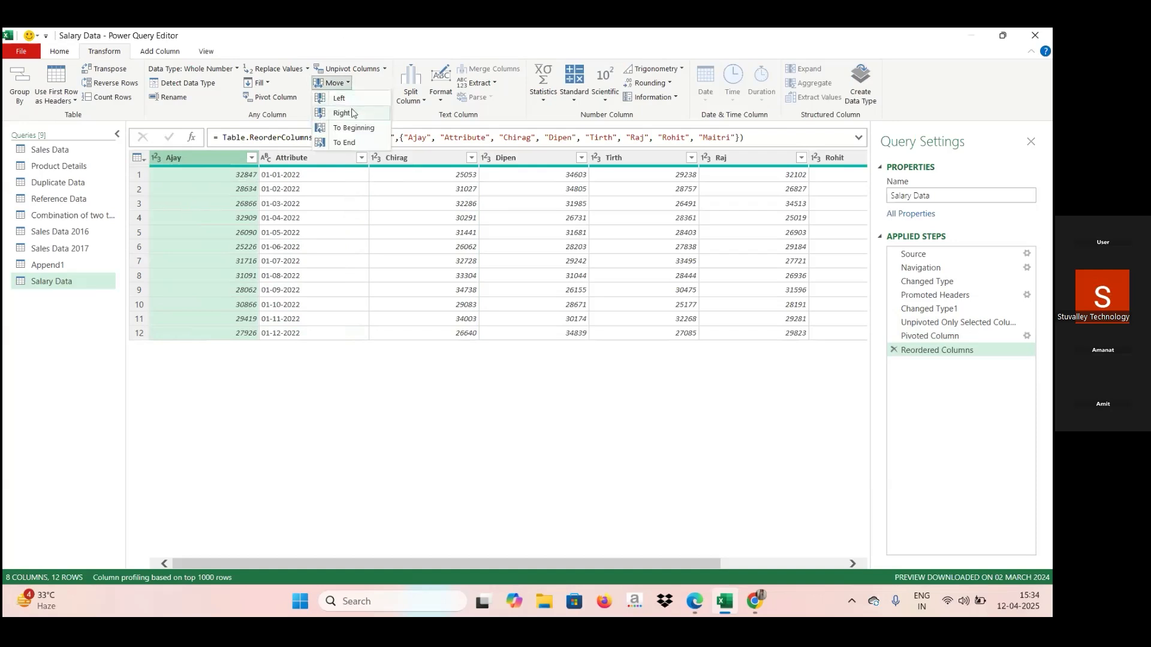
click(353, 114)
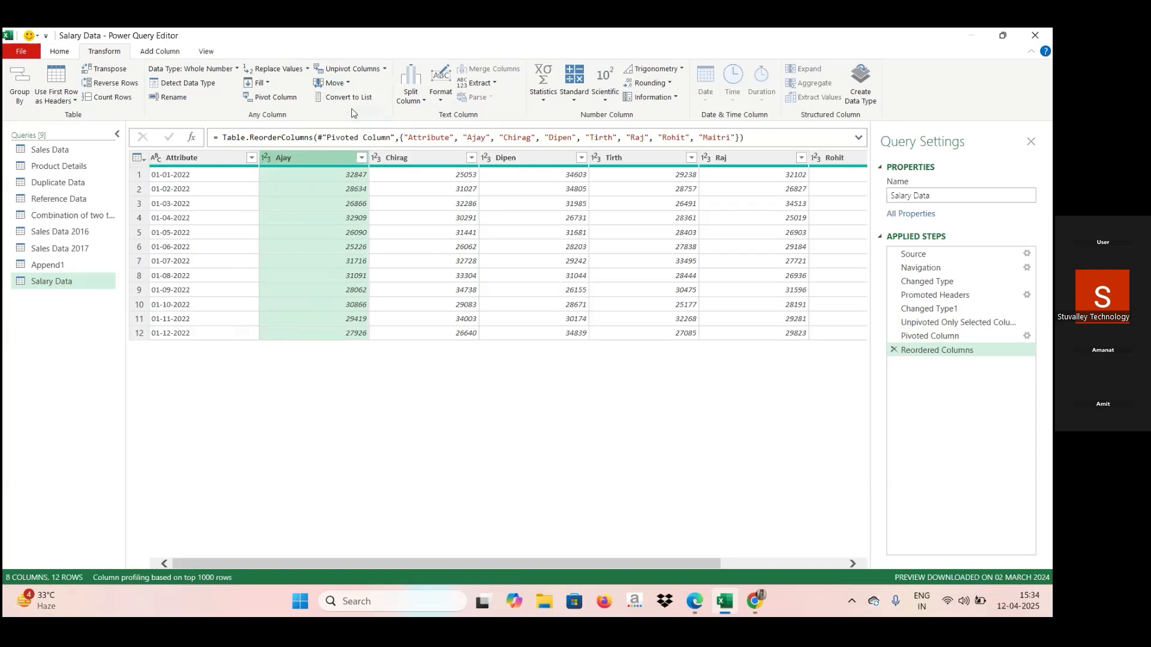
click(424, 102)
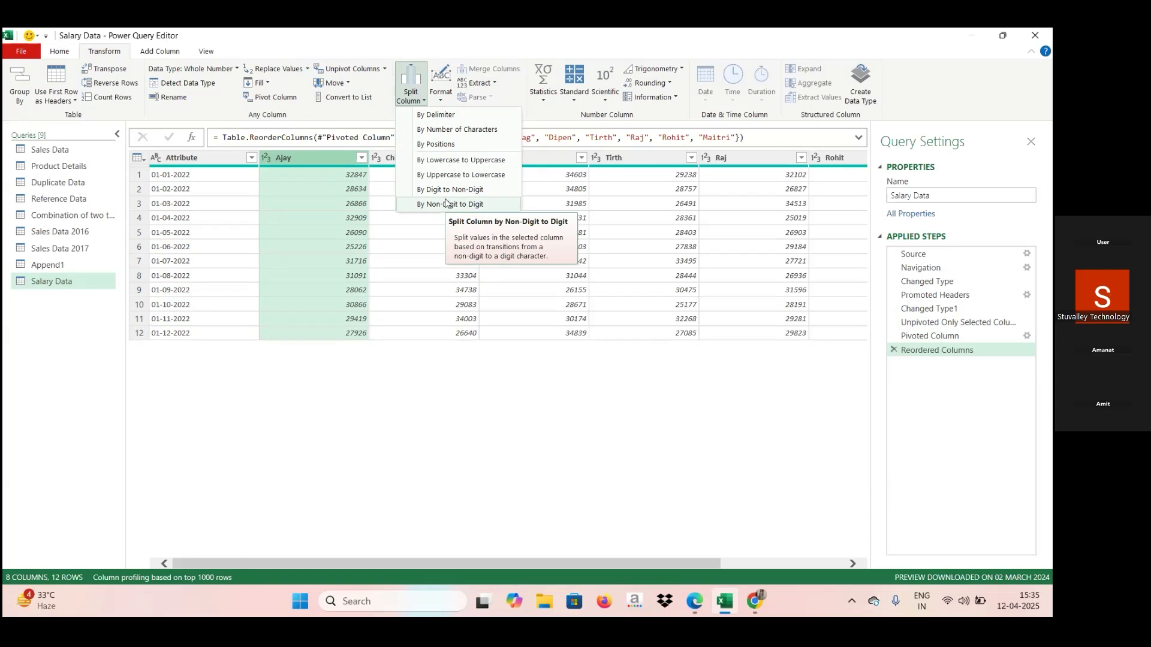
click(441, 96)
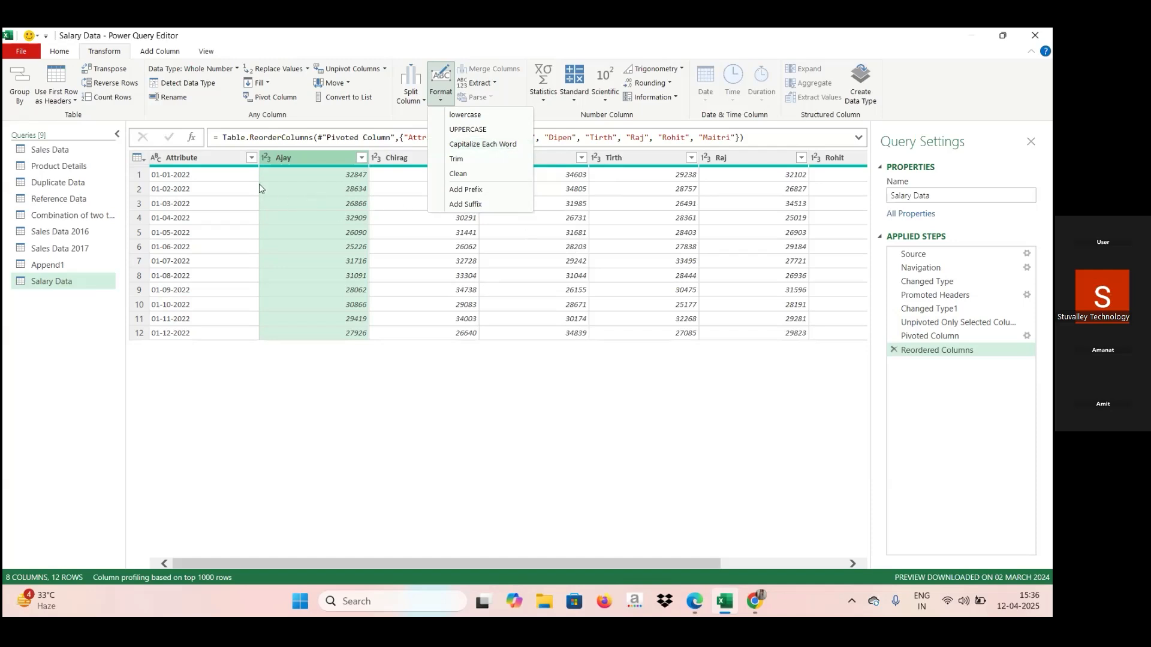
Switch to the Sales Data query and capitalize each word in the Ship Mode column.
click(57, 154)
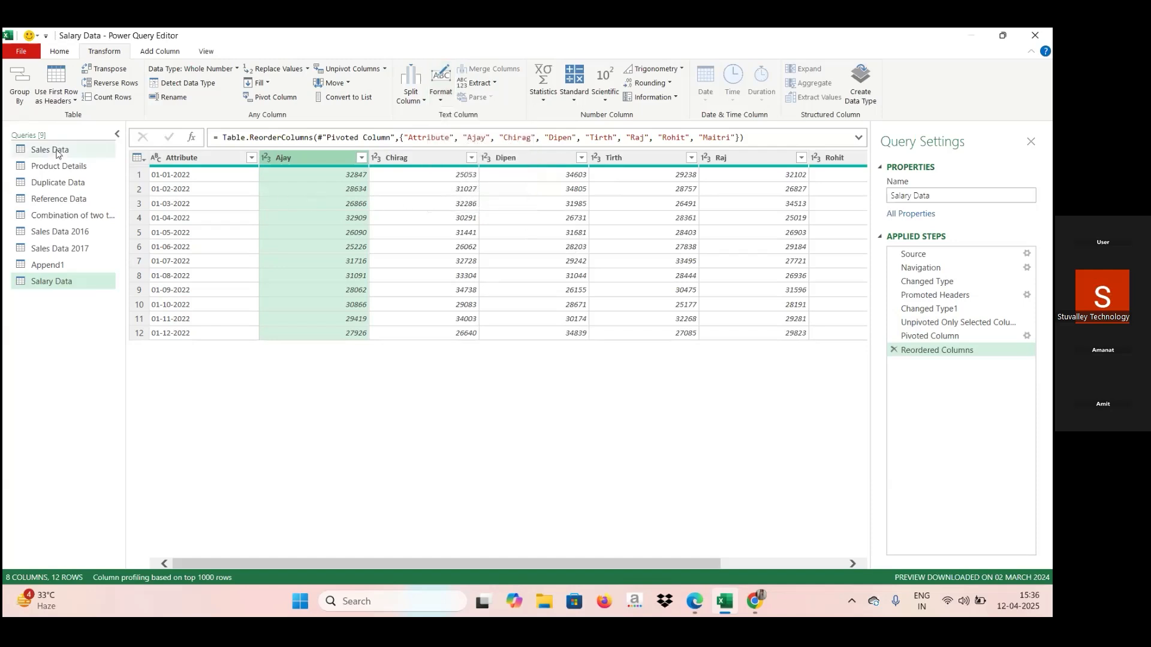
click(57, 154)
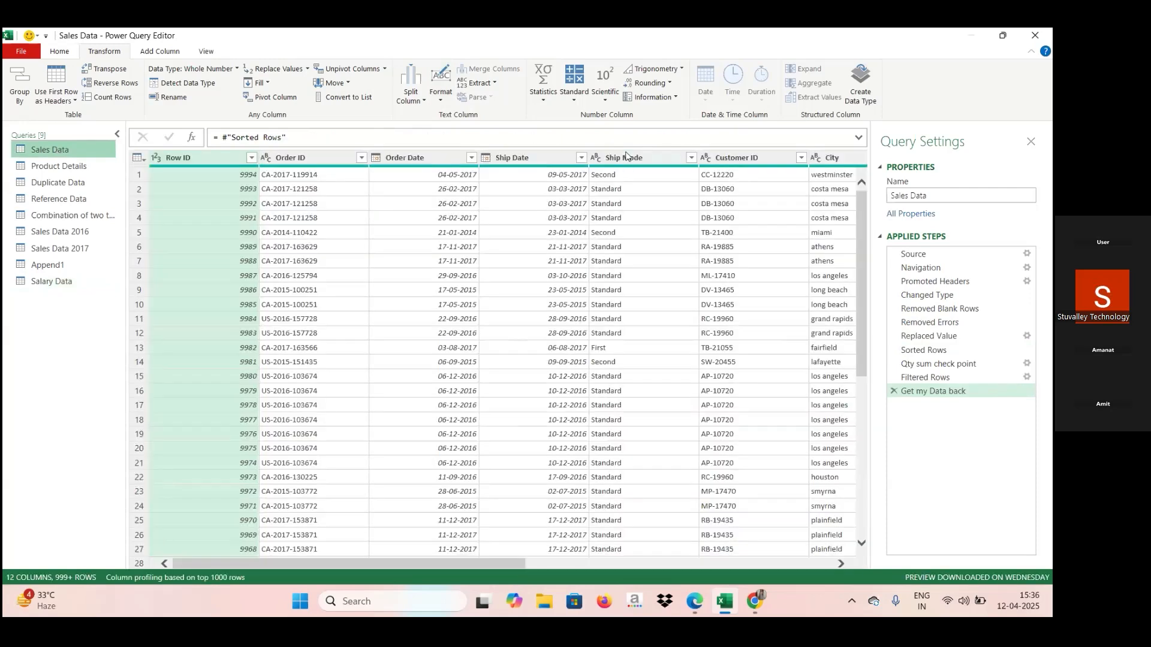
click(627, 156)
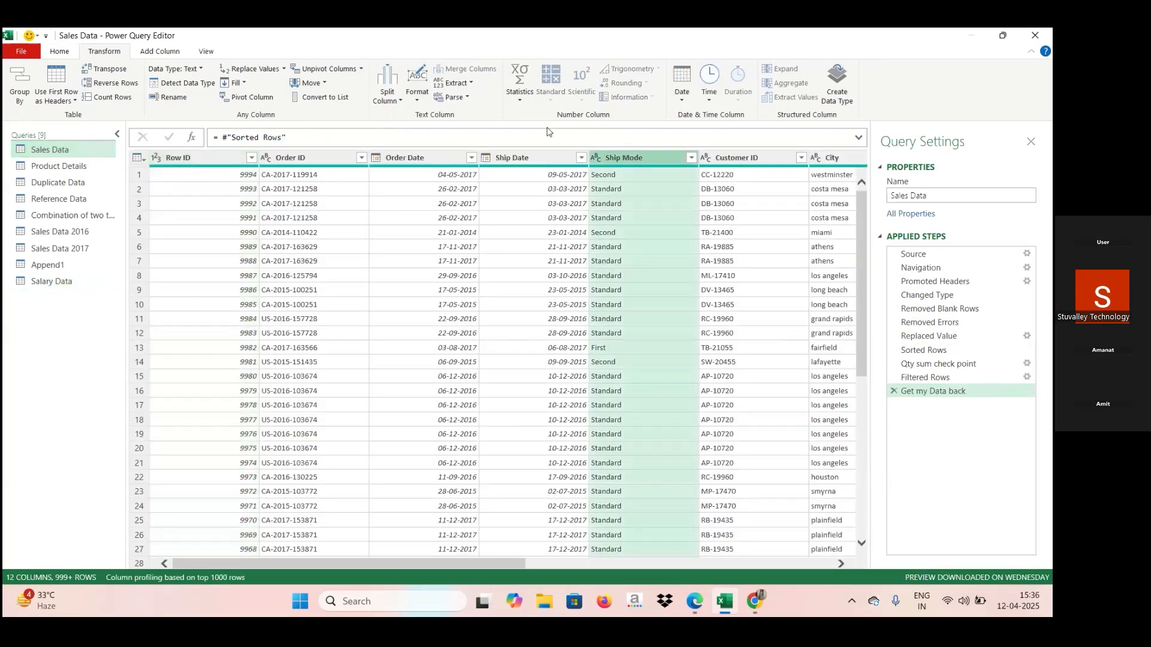
click(421, 105)
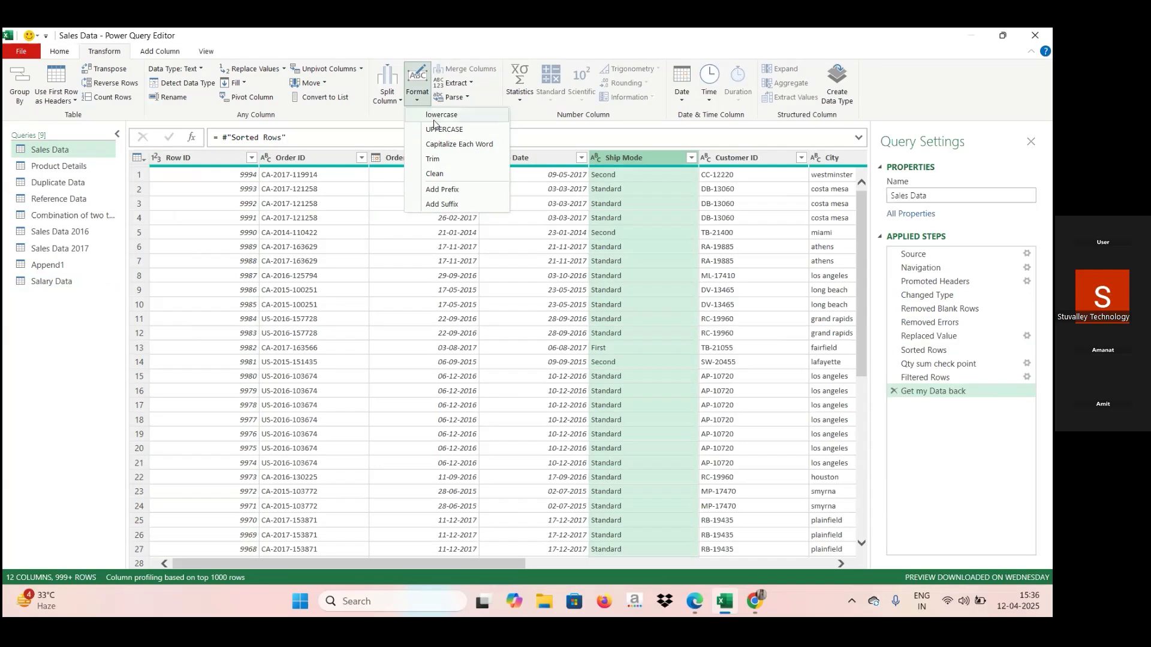
click(449, 147)
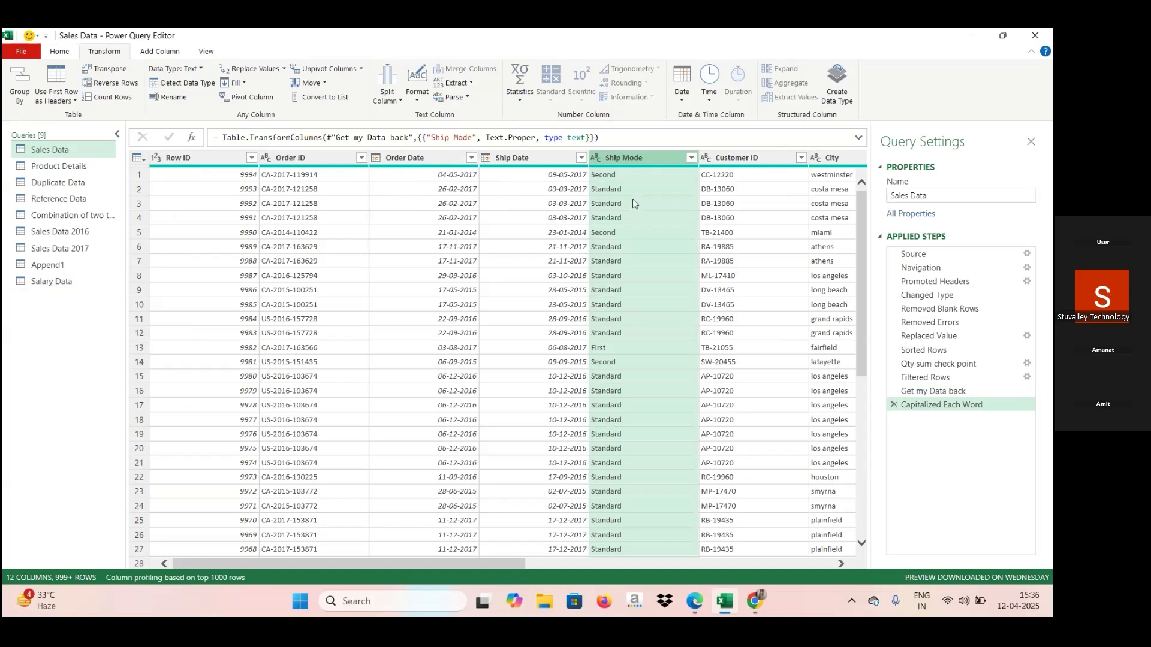
Capitalize each word in the City column of Sales Data.
click(836, 158)
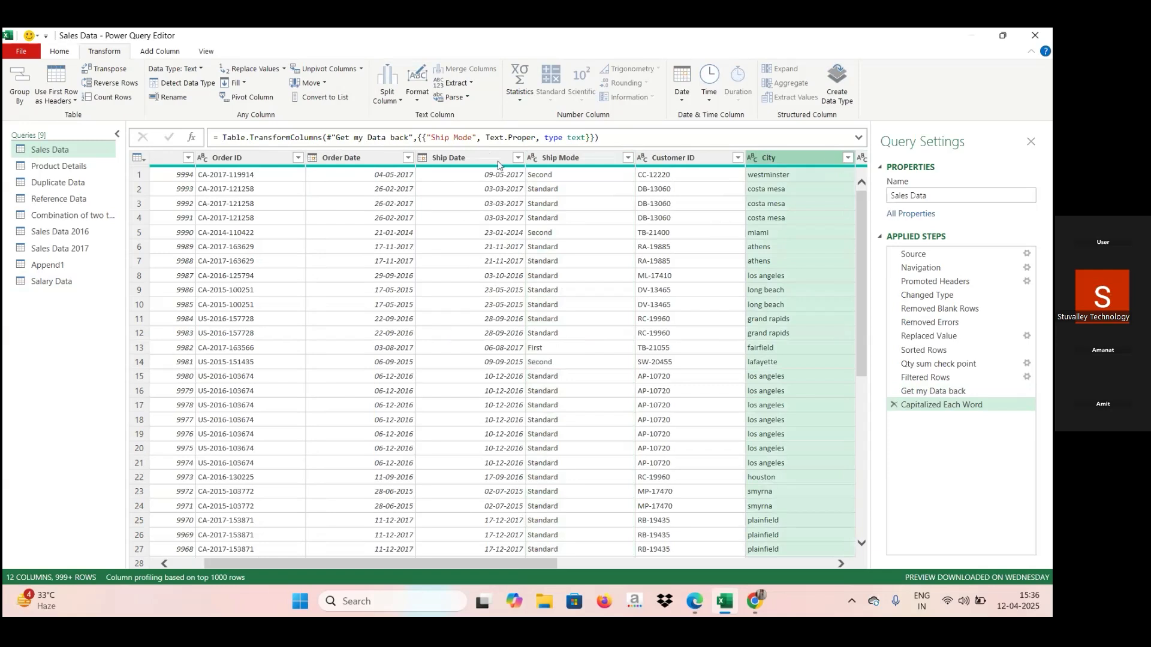
click(417, 101)
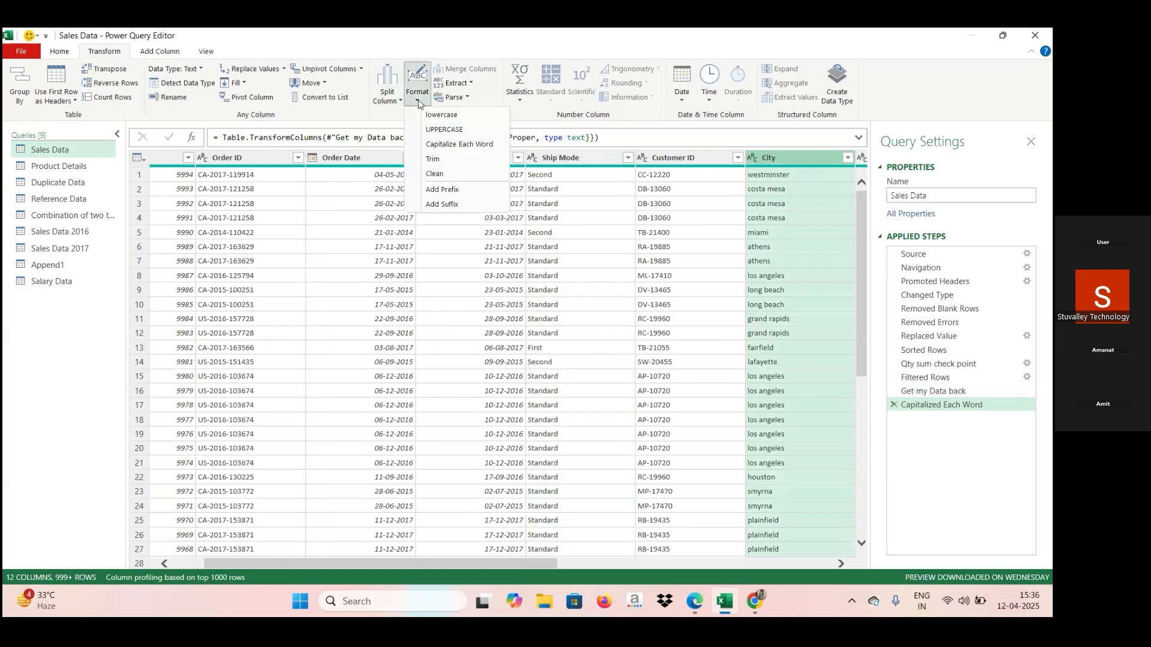
click(442, 148)
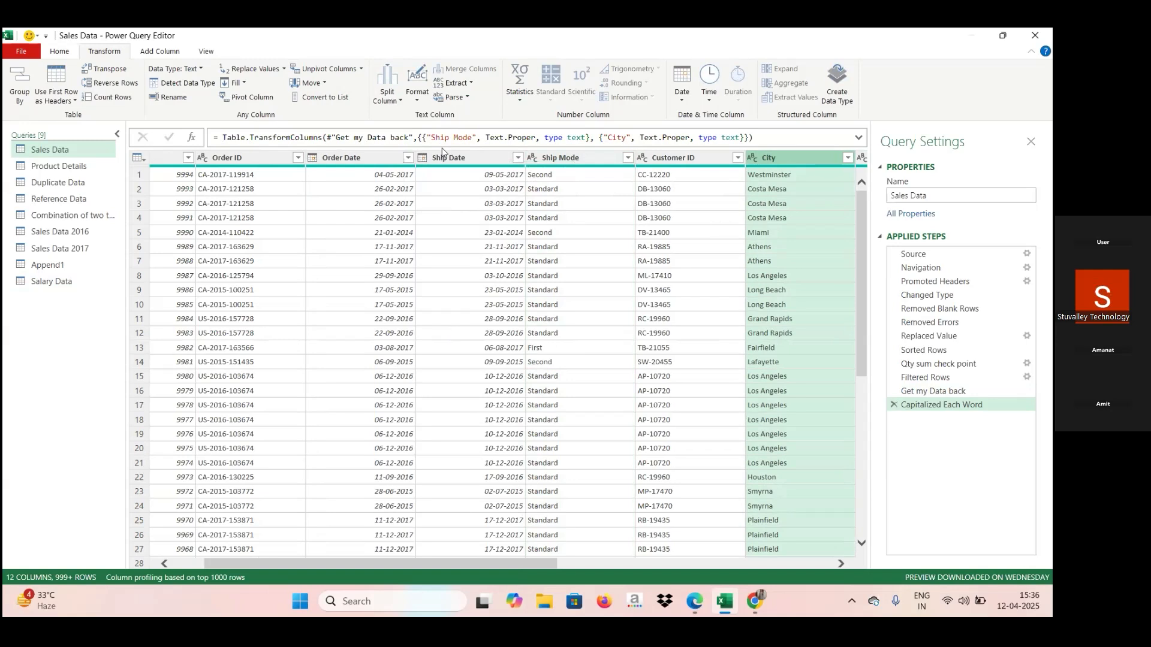
Convert the Ship Mode column's text to uppercase.
click(417, 101)
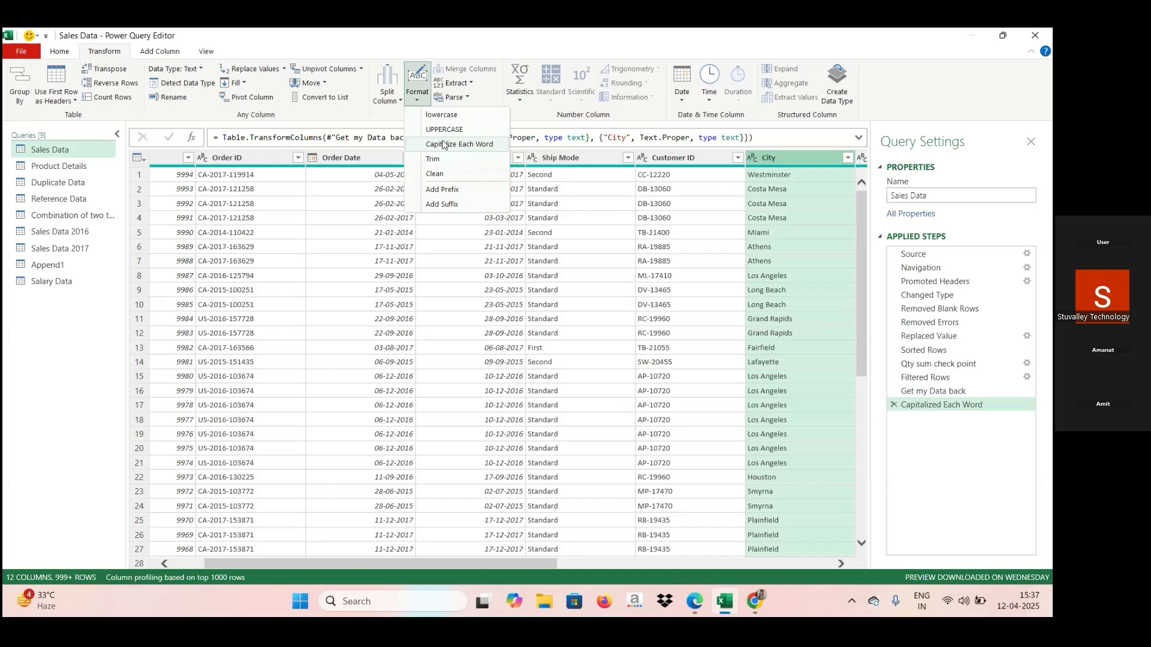
click(549, 157)
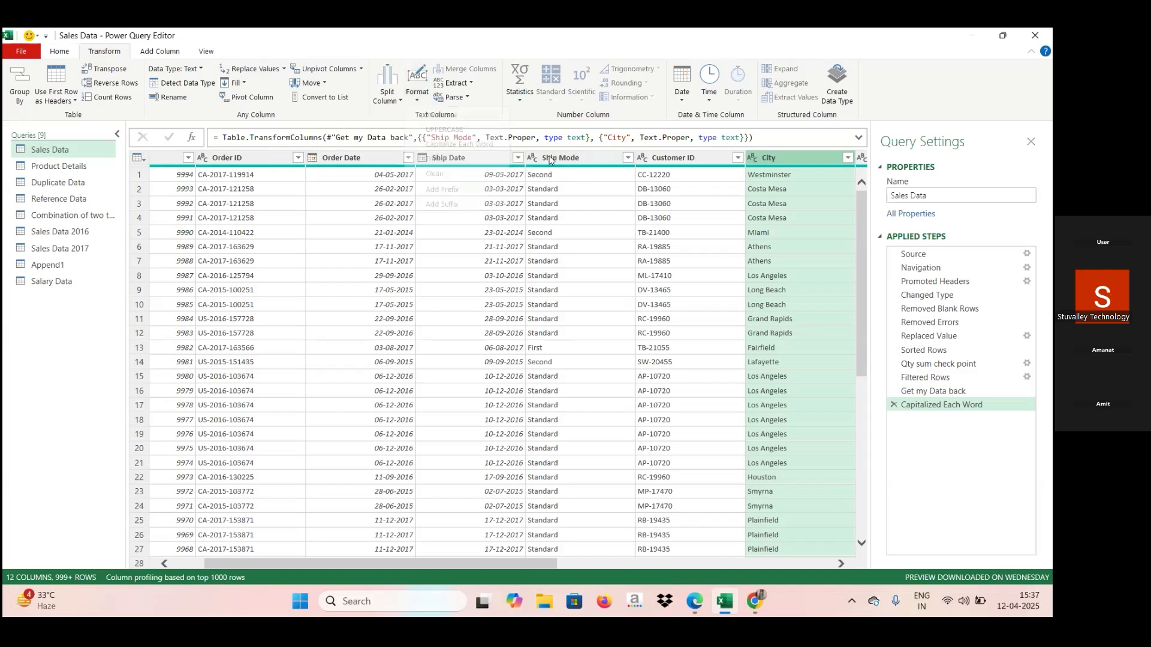
click(549, 157)
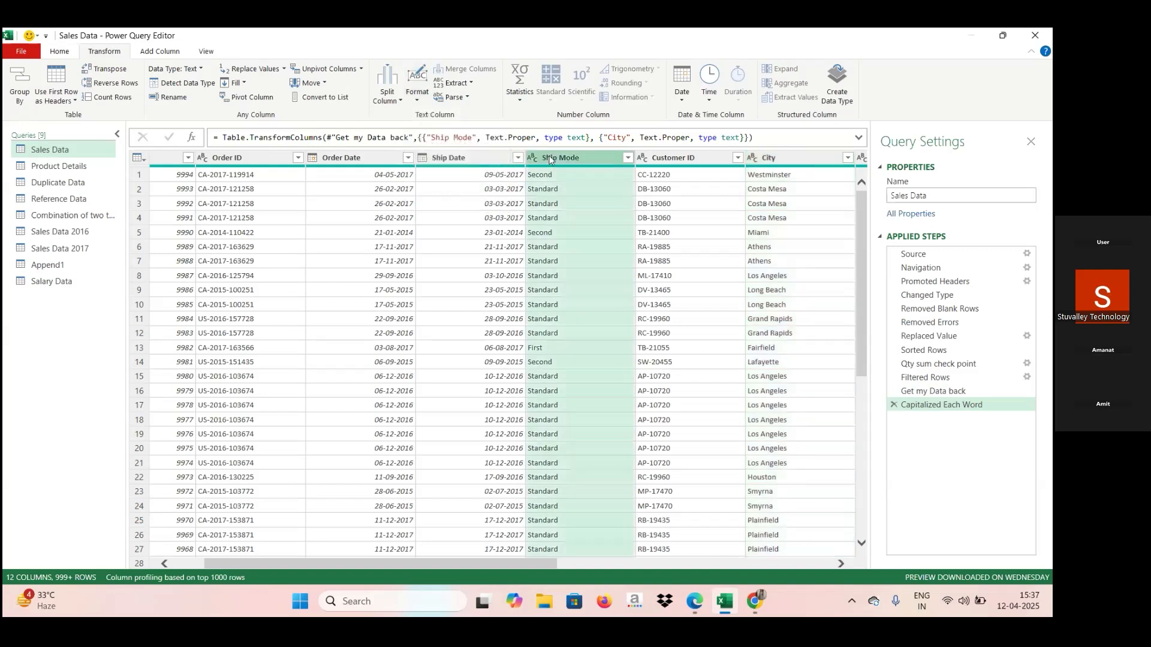
click(418, 94)
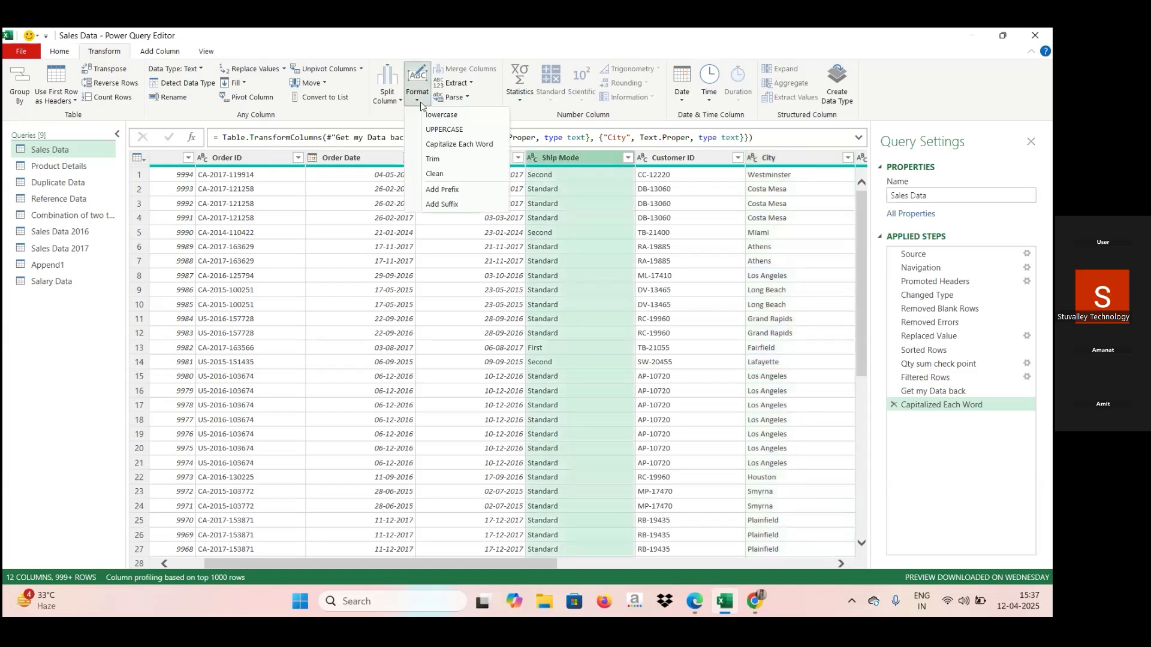
click(434, 131)
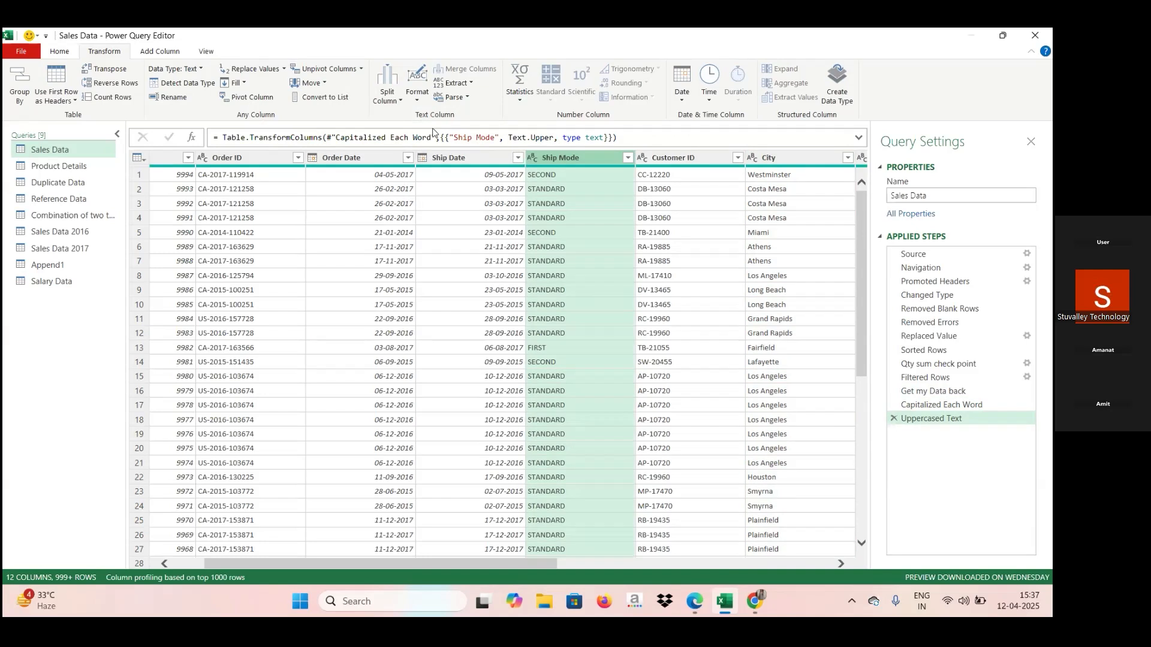
Try the Trim format on the Ship Mode column and delete the resulting applied step.
click(417, 84)
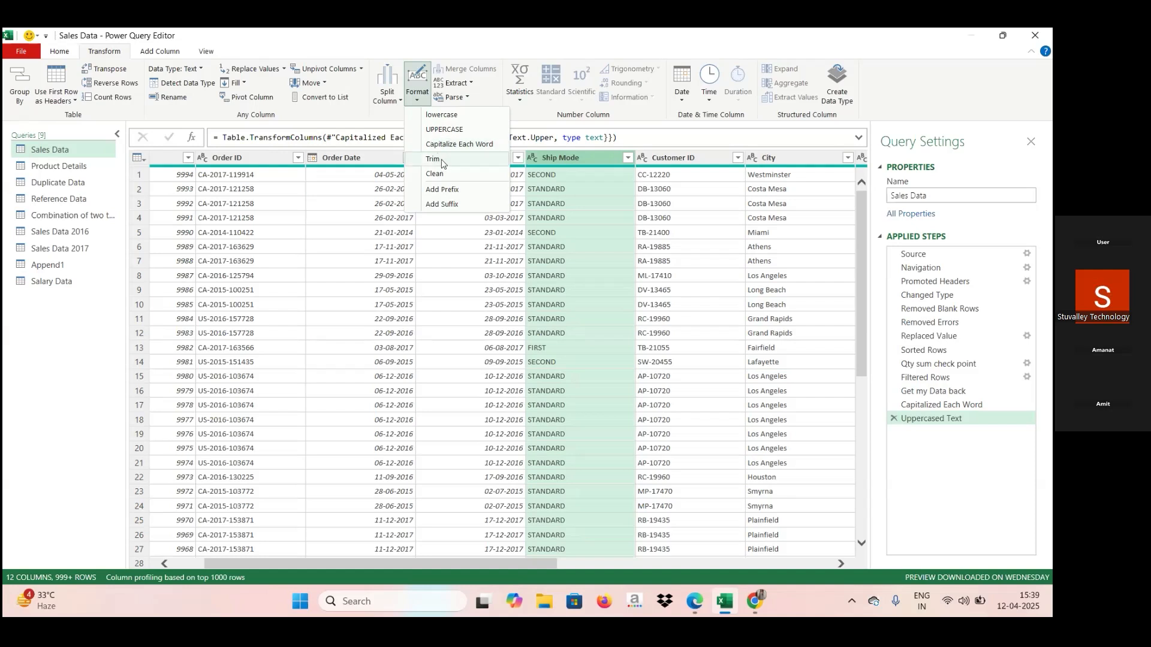
click(443, 161)
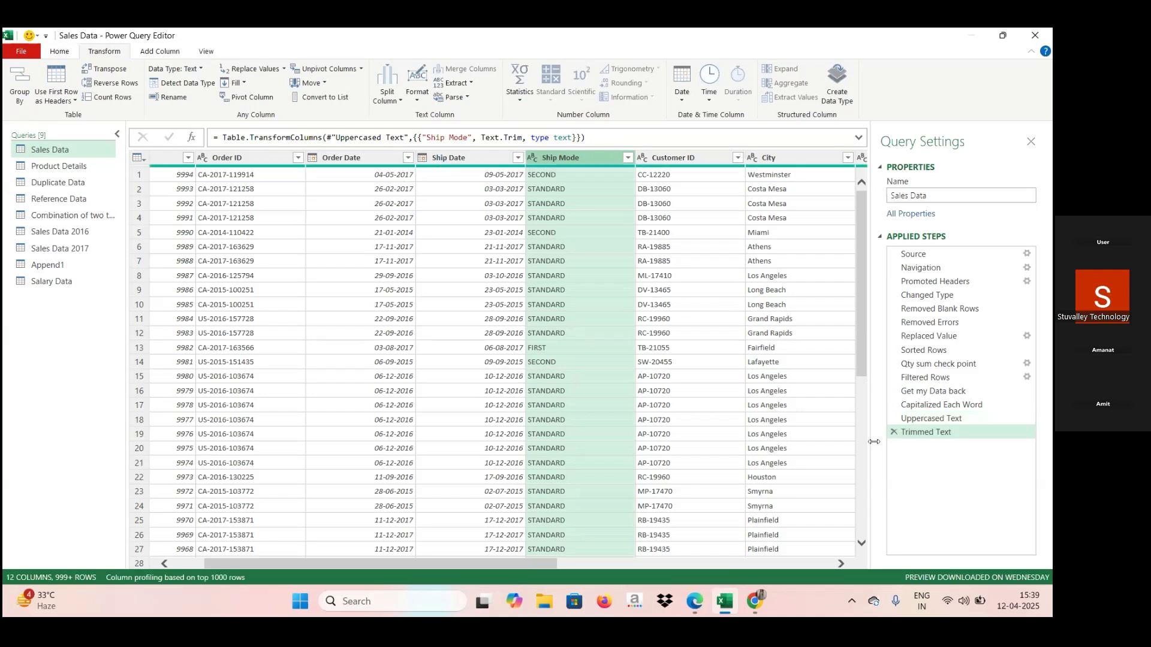
click(894, 434)
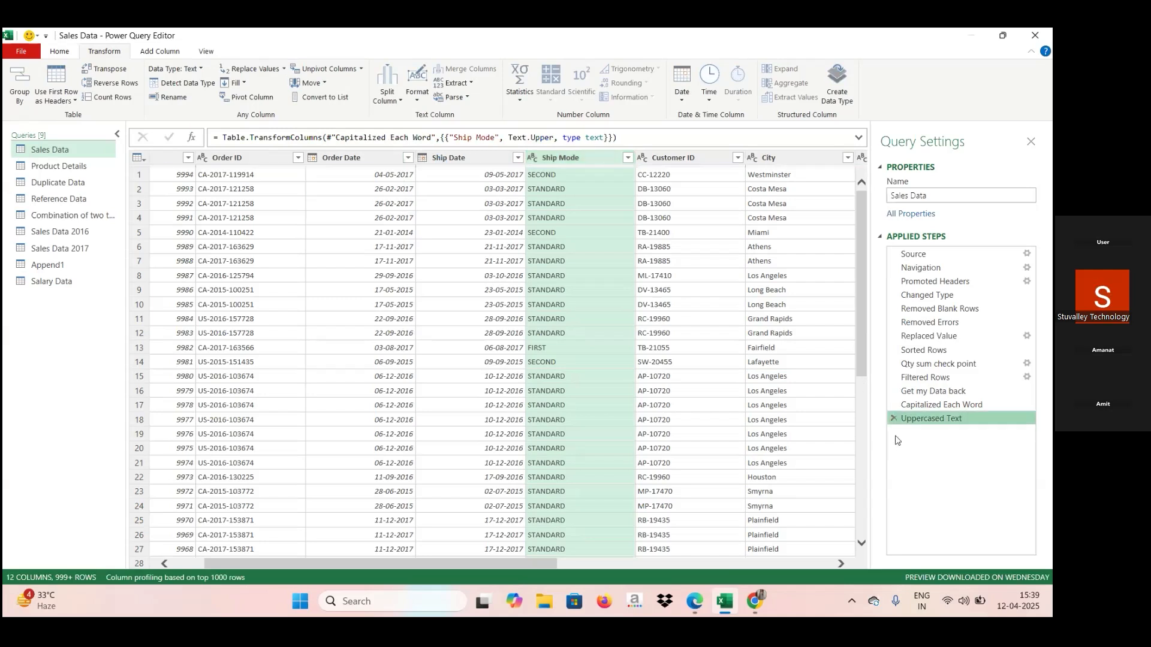
Open the text format options for the Ship Mode column.
click(415, 103)
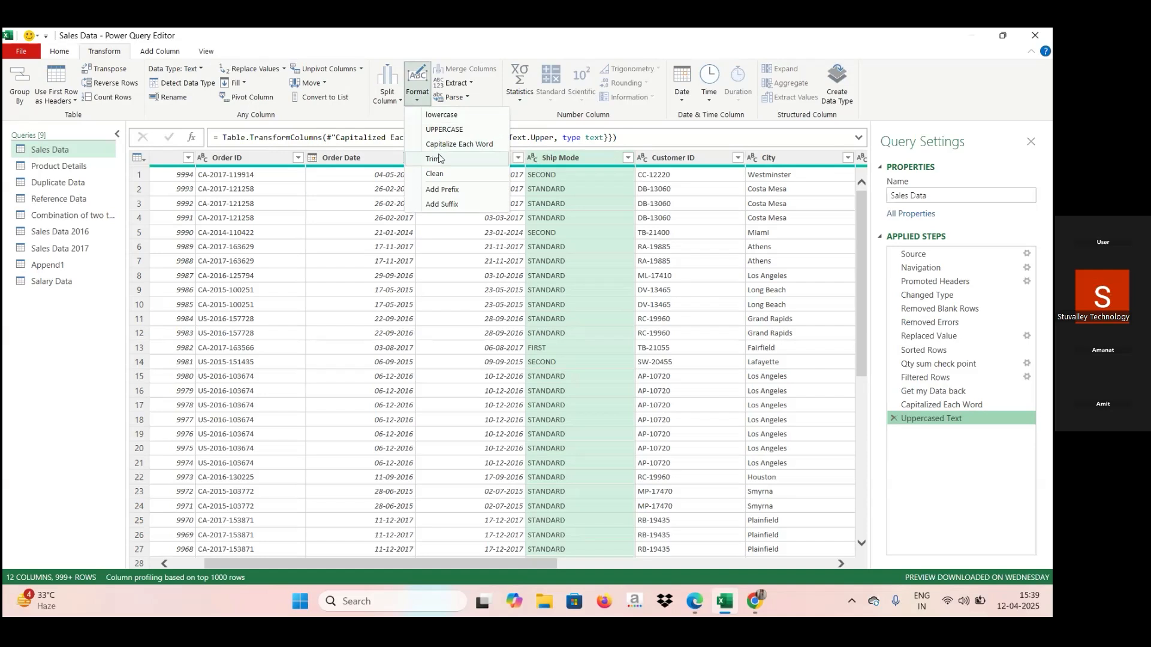
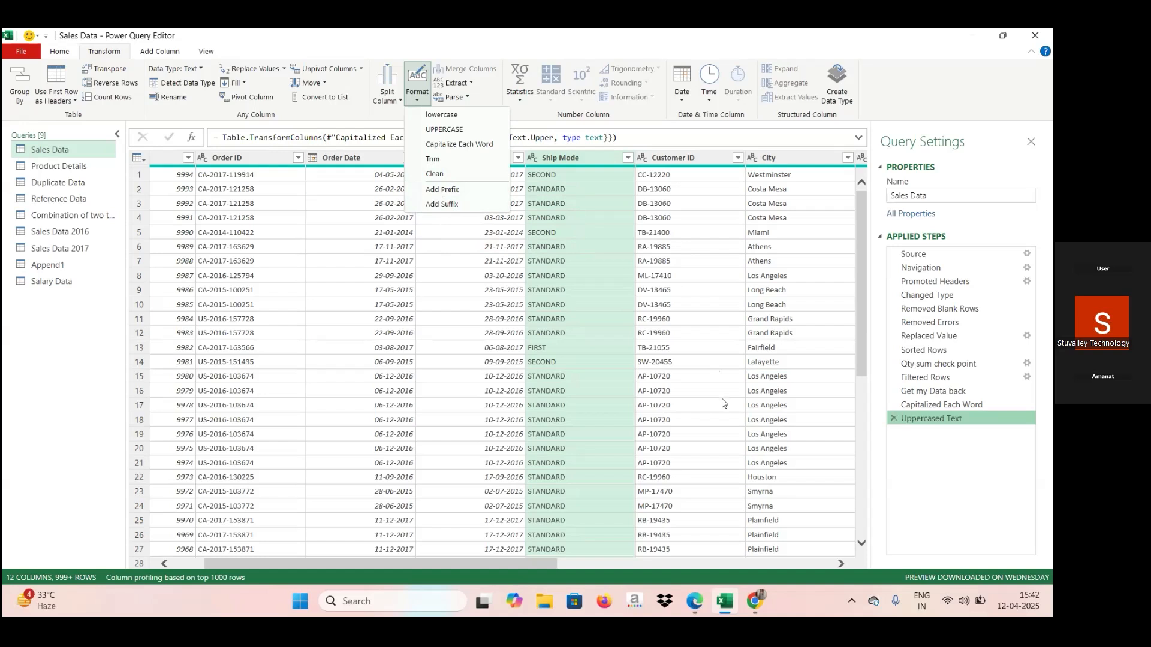
Try adding the prefix "MR." to the City column of Sales Data and delete the resulting applied step.
click(658, 563)
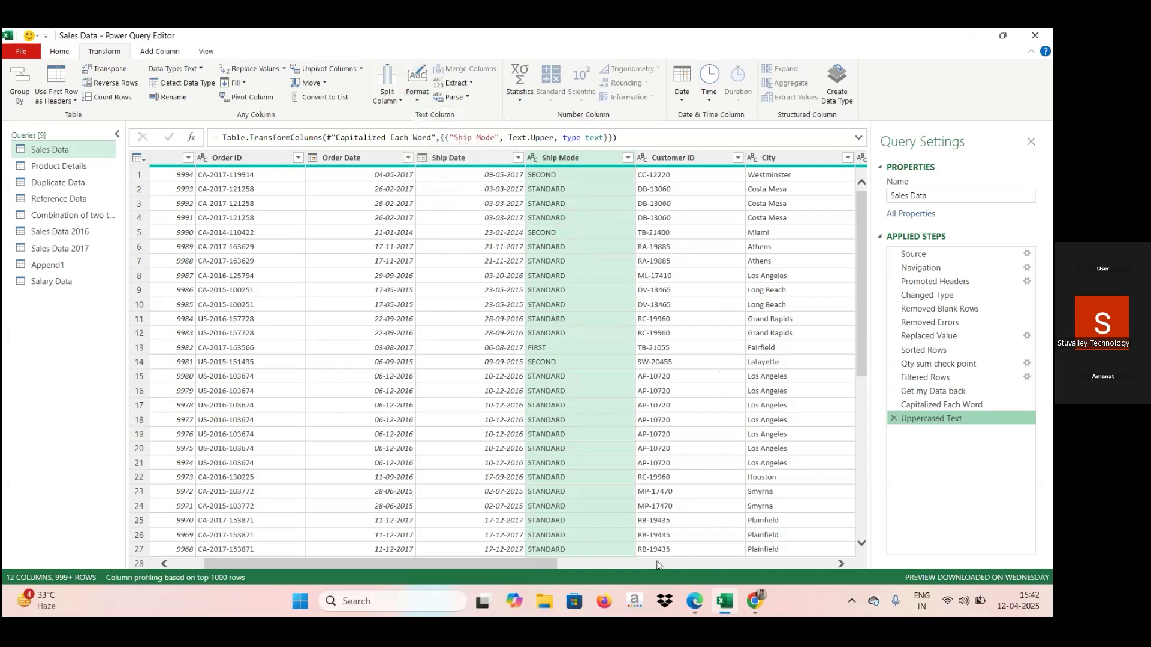
click(657, 563)
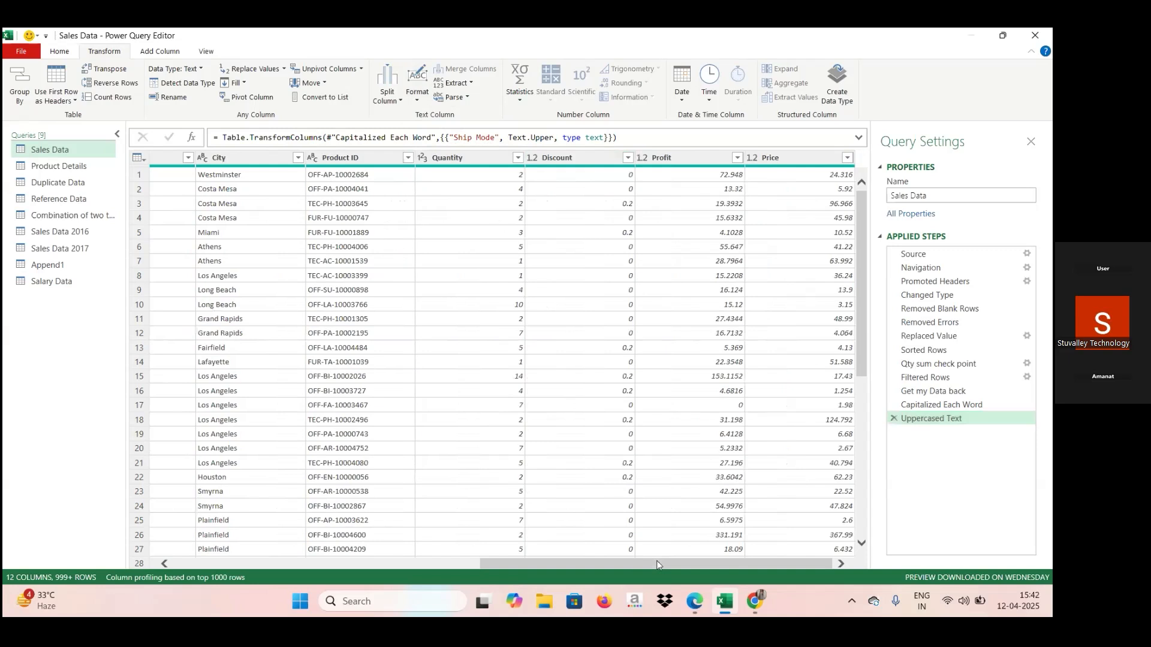
click(422, 563)
click(422, 562)
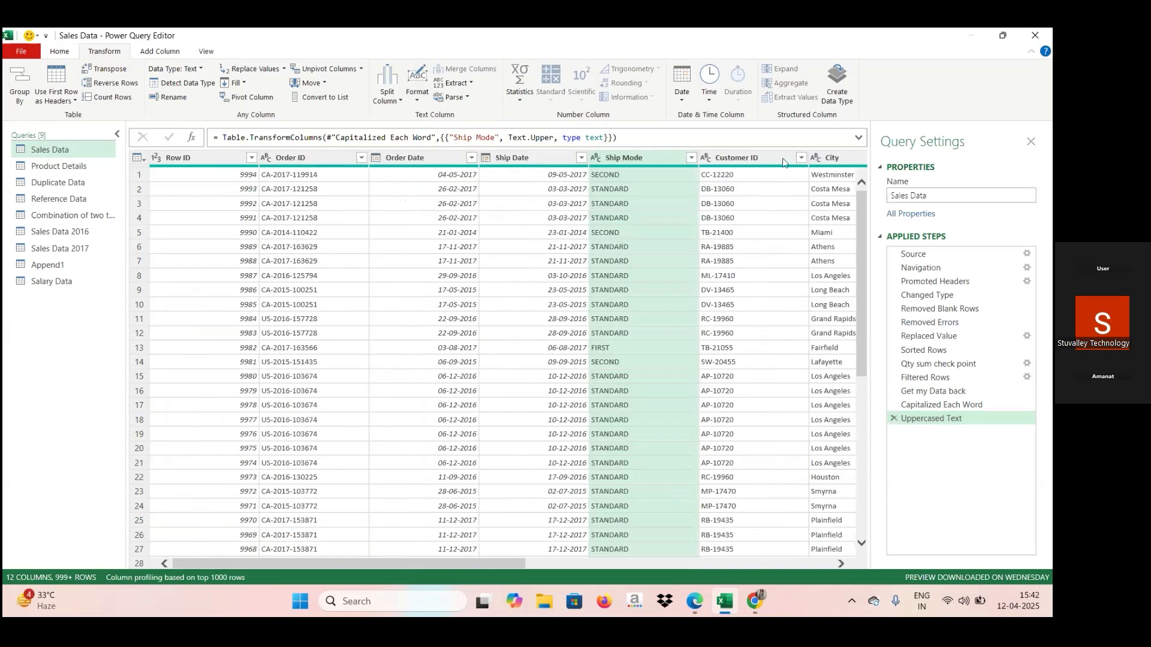
click(820, 166)
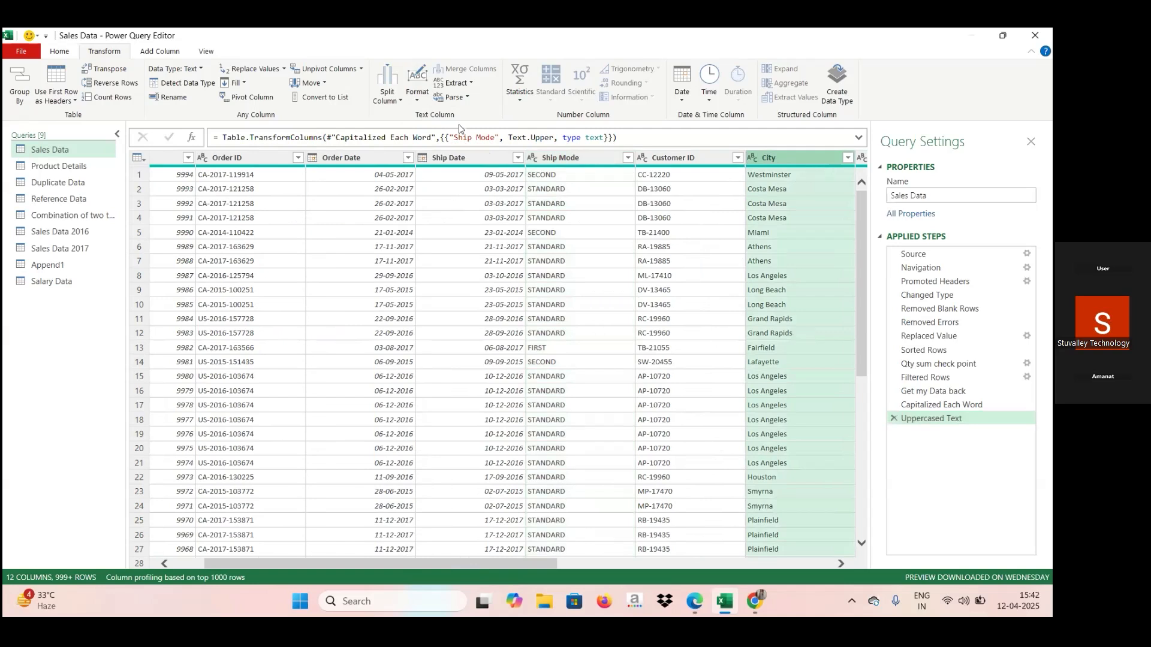
click(419, 103)
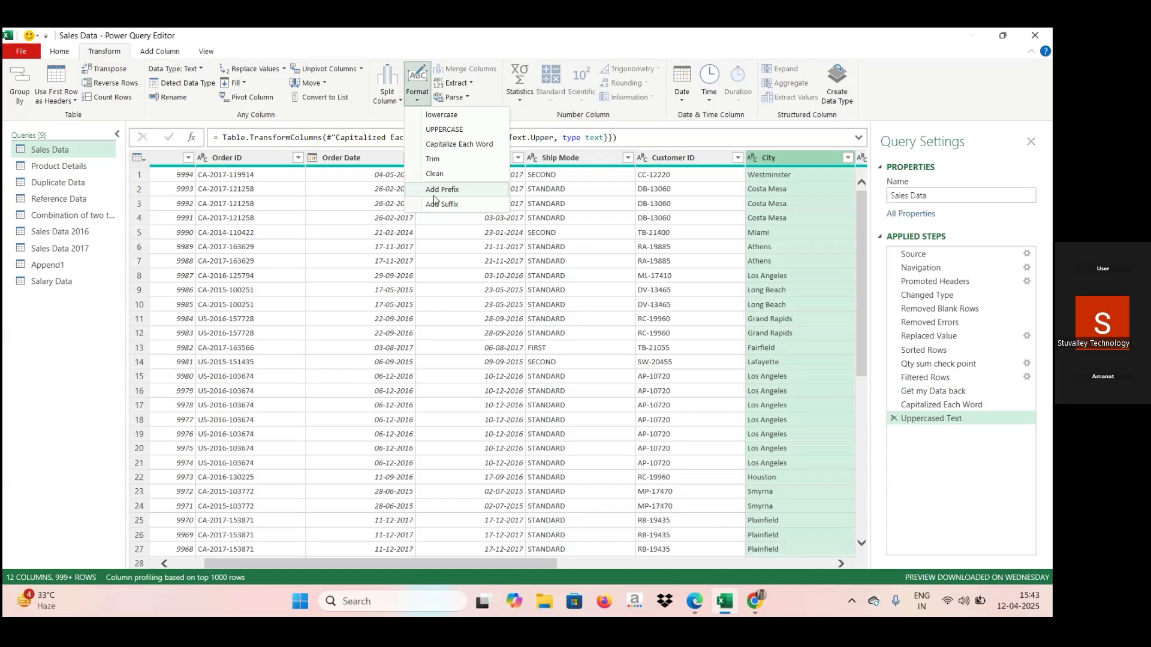
click(442, 190)
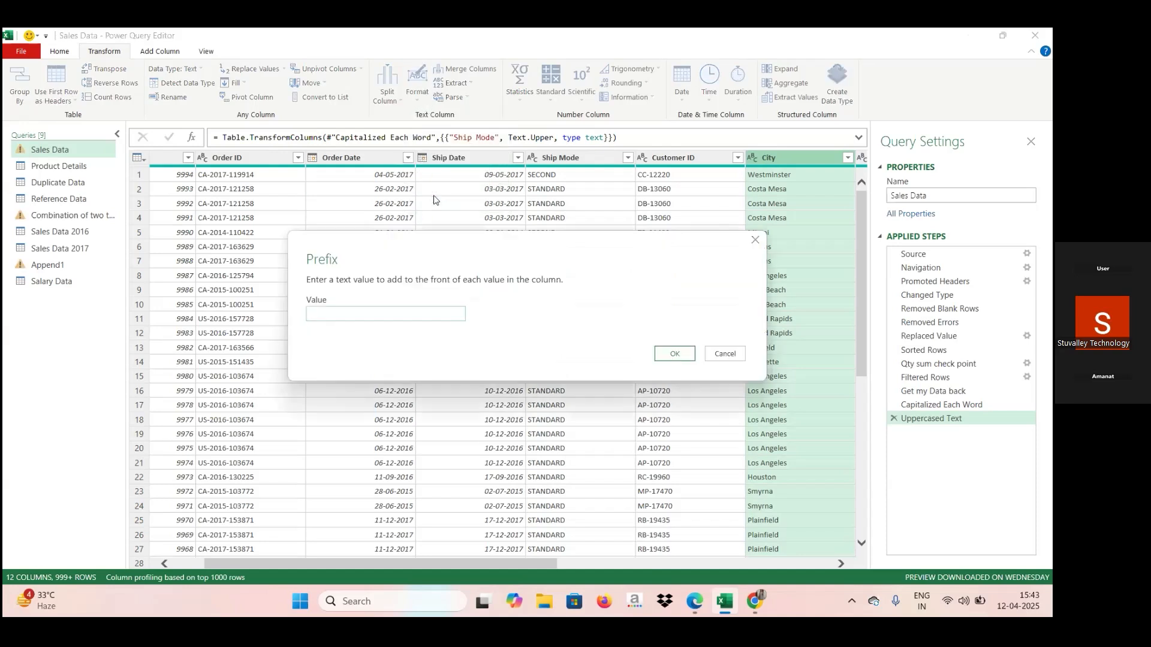
key(Caps_Lock)
text(MR.)
click(679, 354)
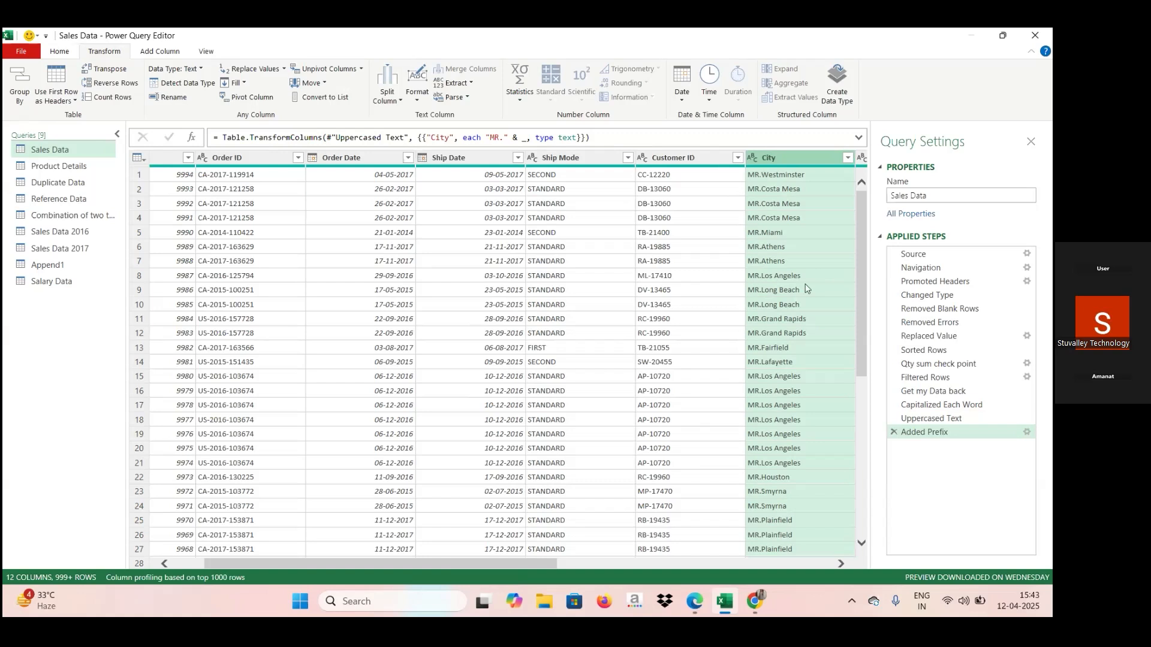
click(894, 432)
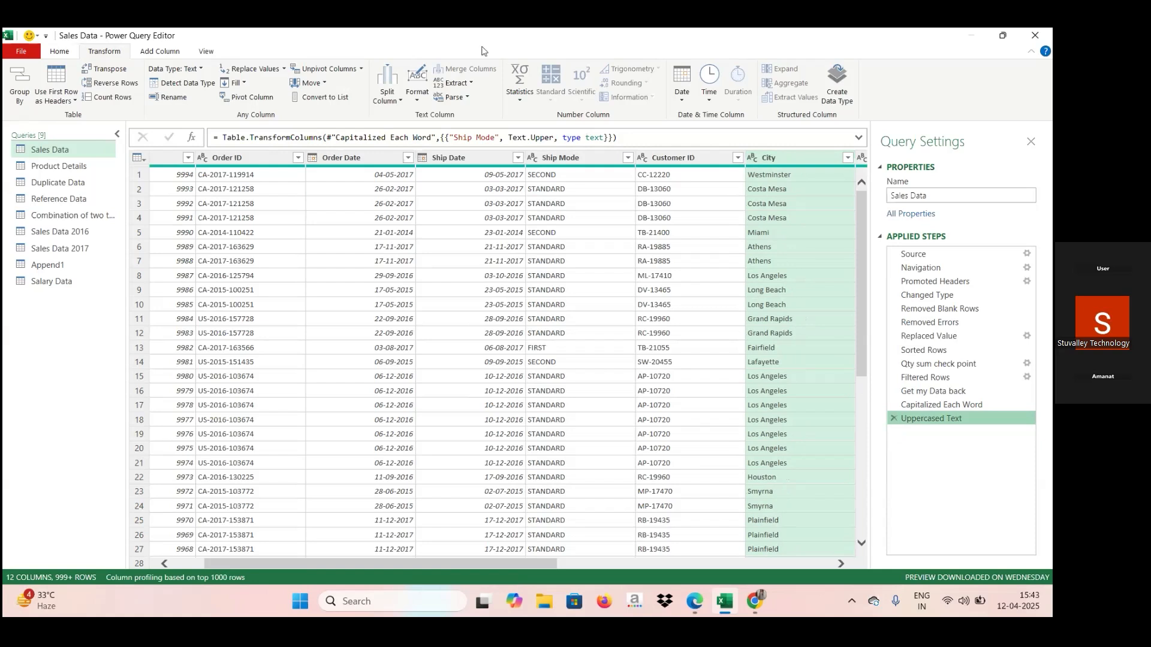
Try extracting the last 6 characters of the City column and delete the resulting applied step.
click(417, 94)
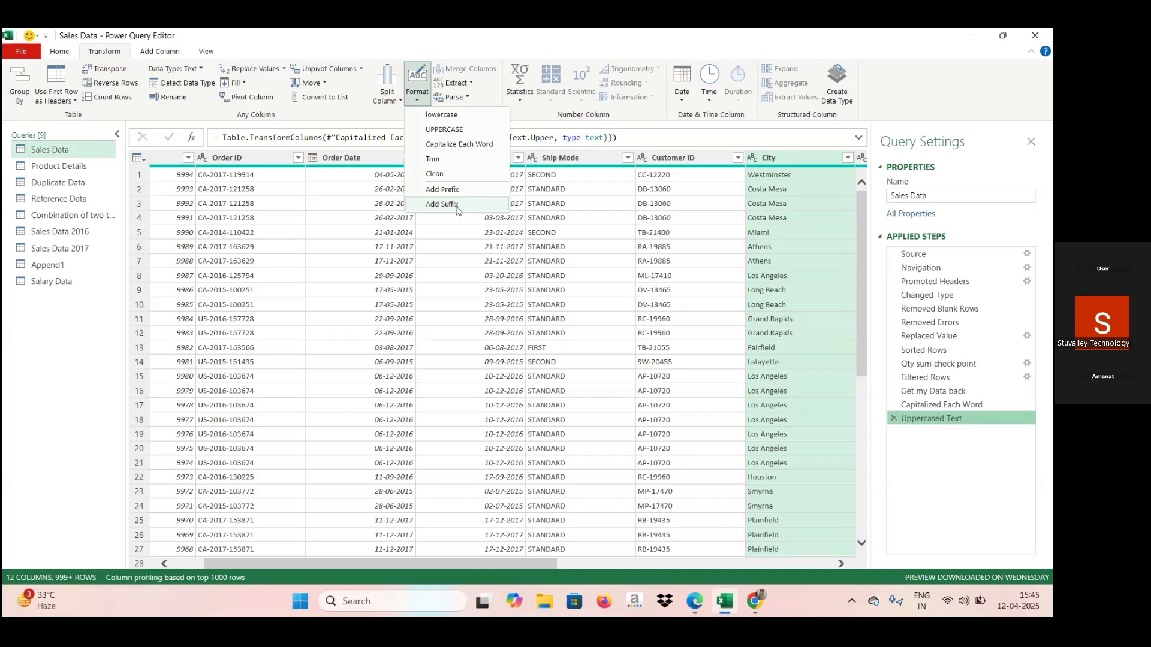
click(471, 83)
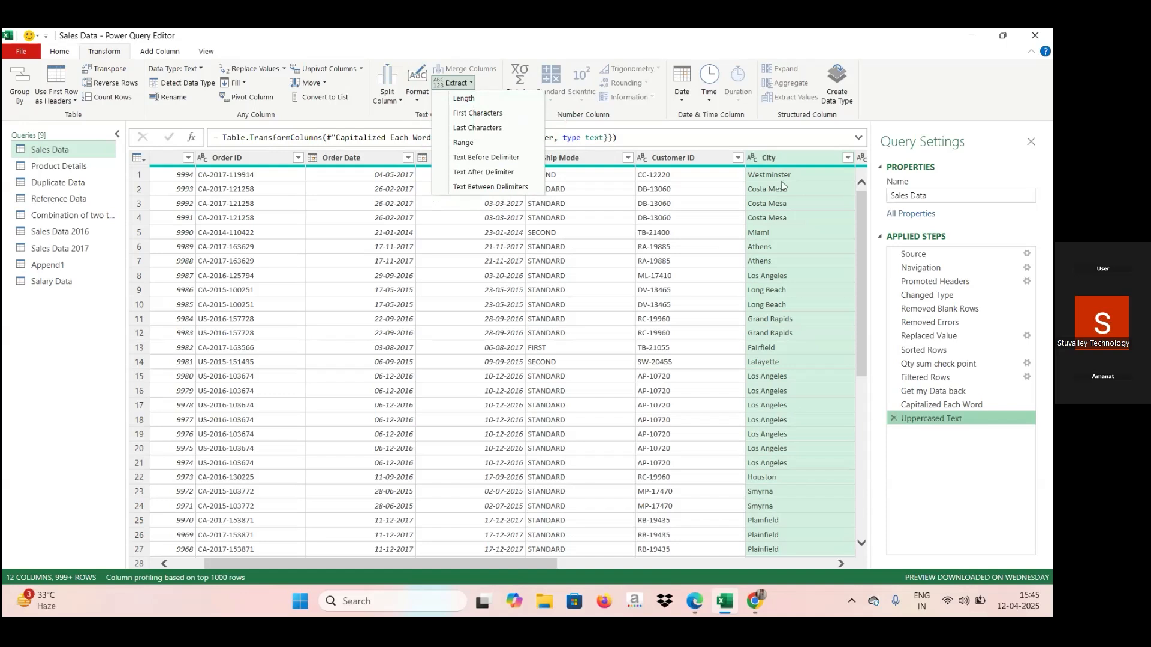
click(497, 128)
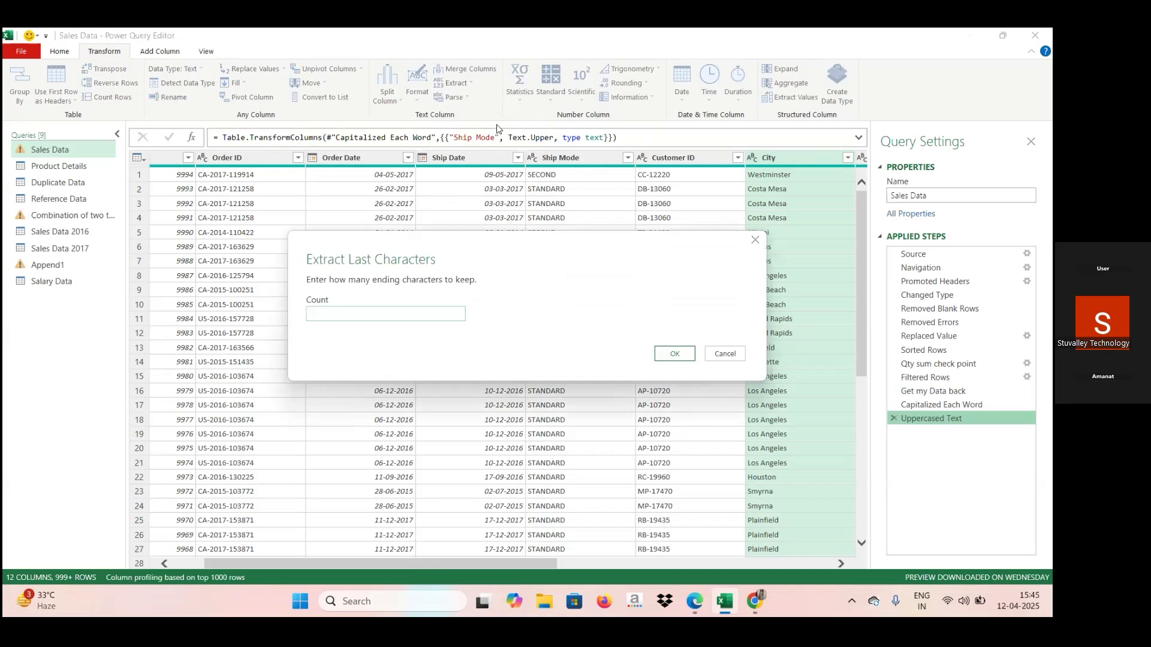
text(6)
key(Return)
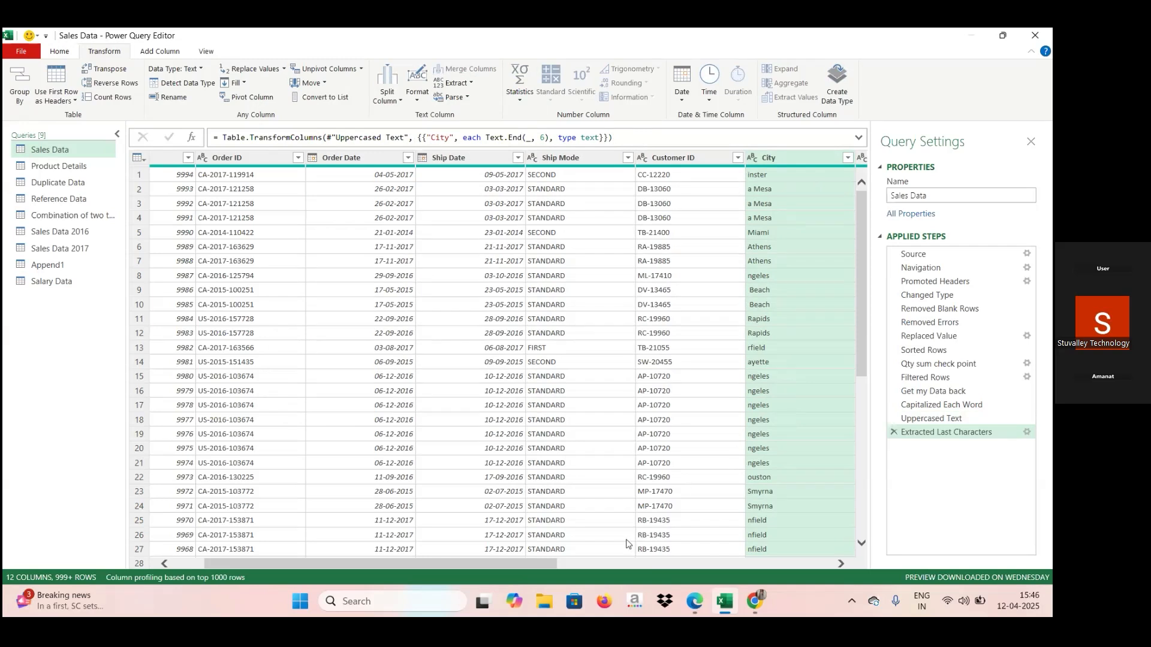
click(596, 563)
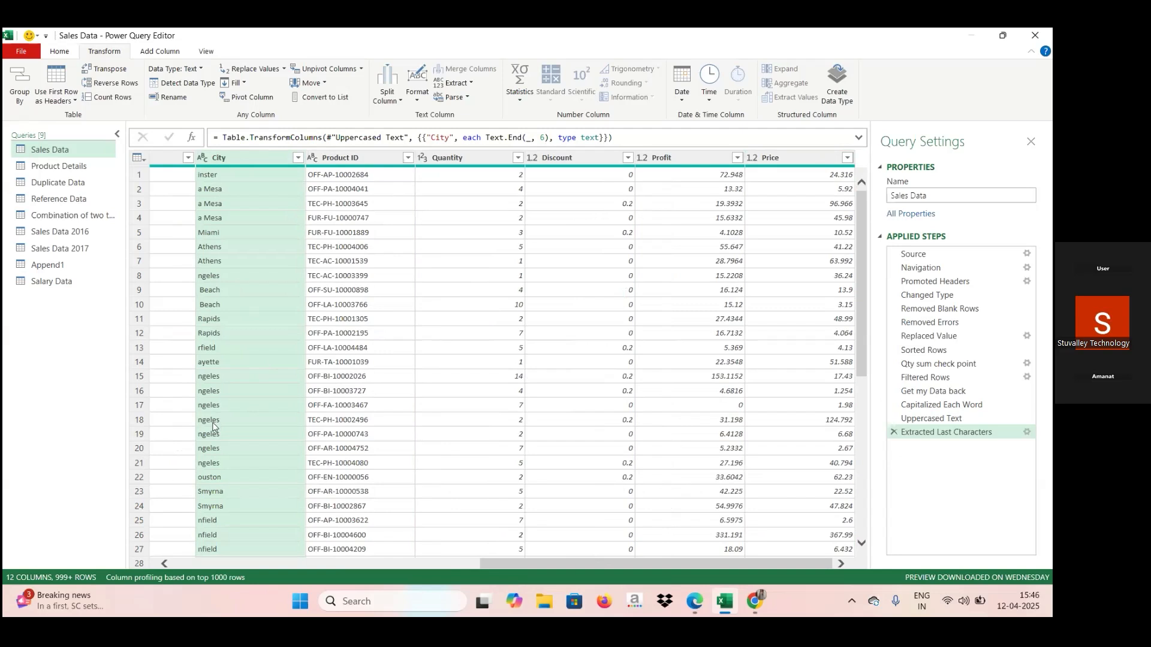
click(892, 434)
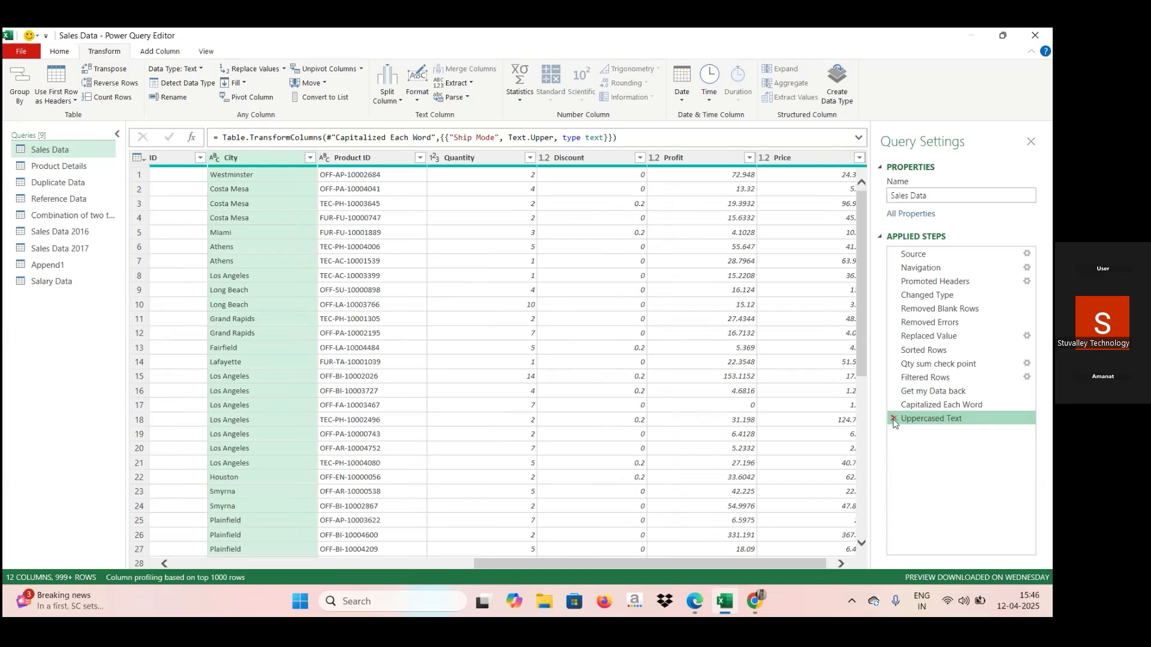
Delete the Uppercased Text and Capitalized Each Word applied steps from Sales Data.
click(894, 420)
click(894, 407)
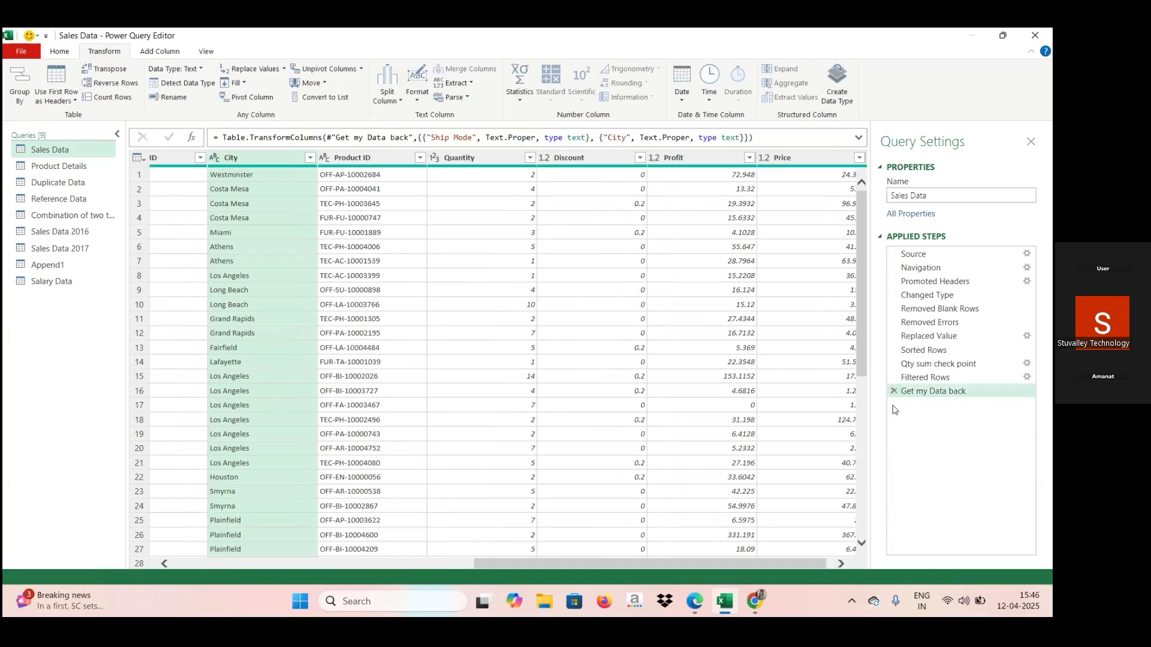
Try extracting a text range from Product ID with starting index 5 and 2 characters, and delete the resulting applied step.
click(466, 85)
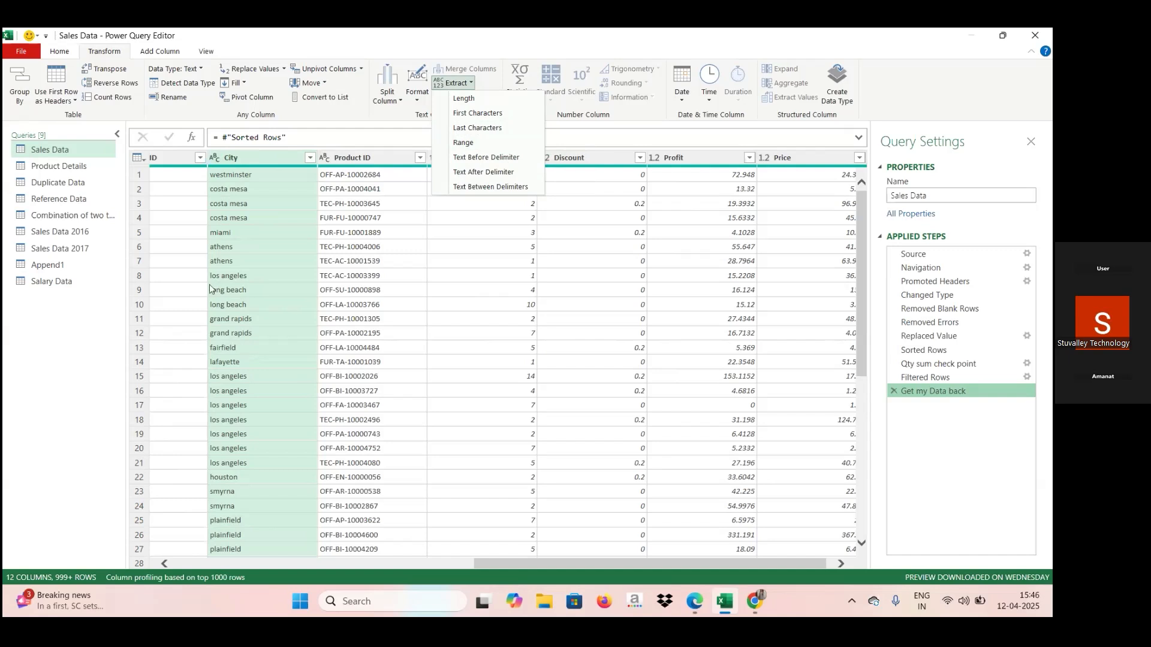
click(344, 156)
click(344, 156)
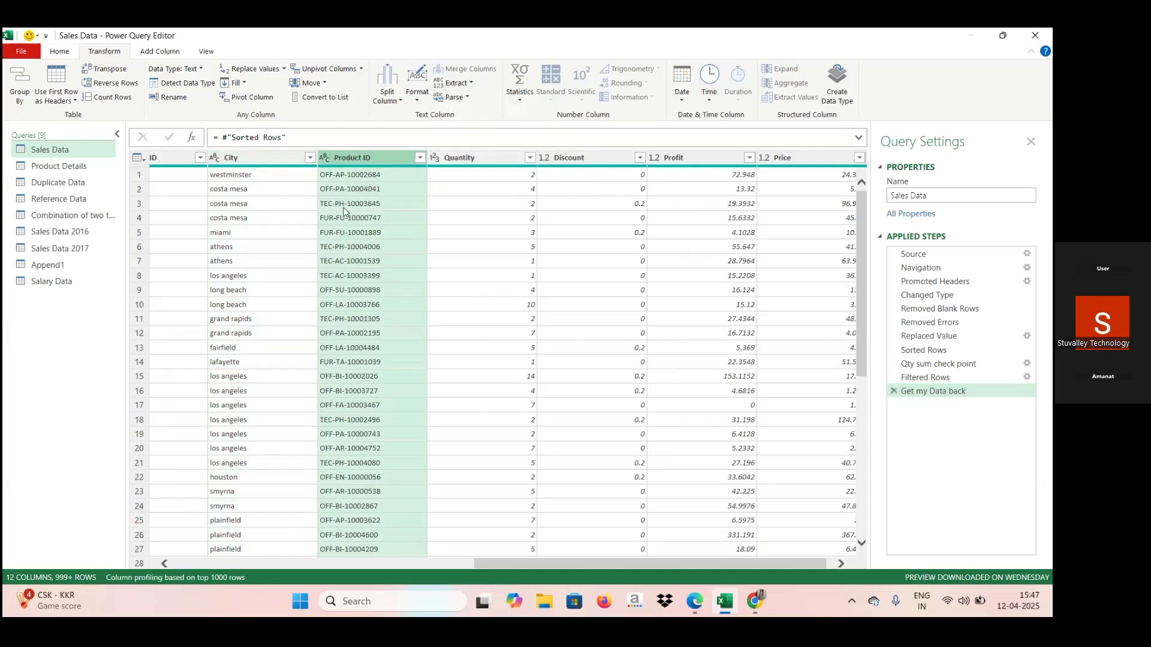
click(470, 84)
click(469, 147)
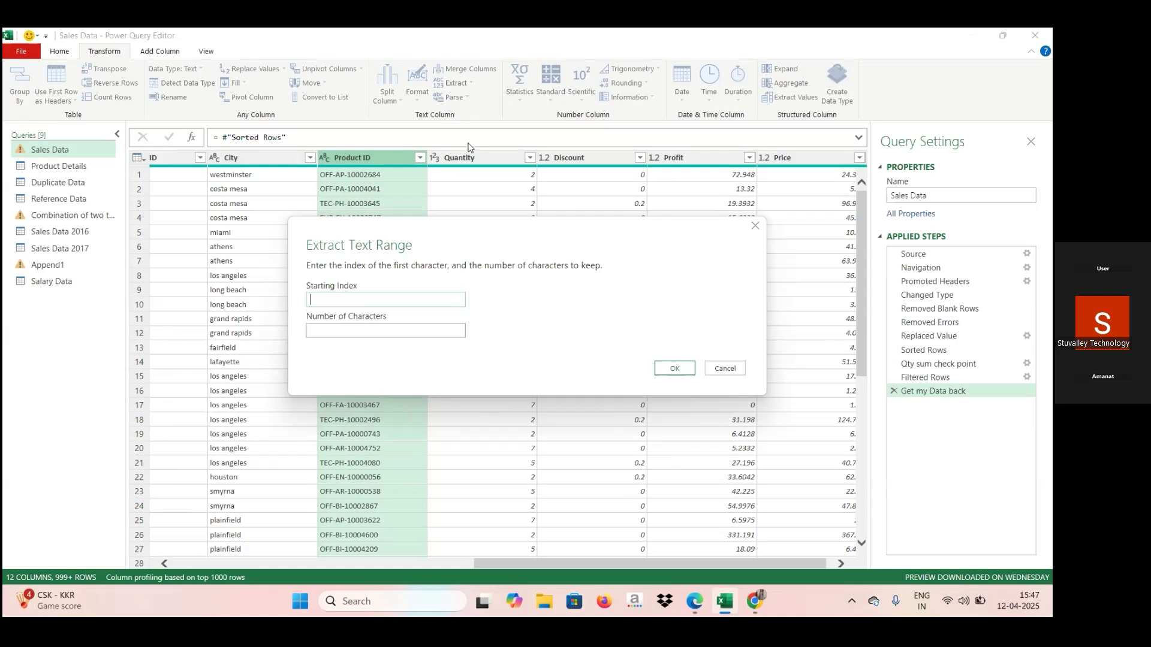
text(5)
text(2)
key(Return)
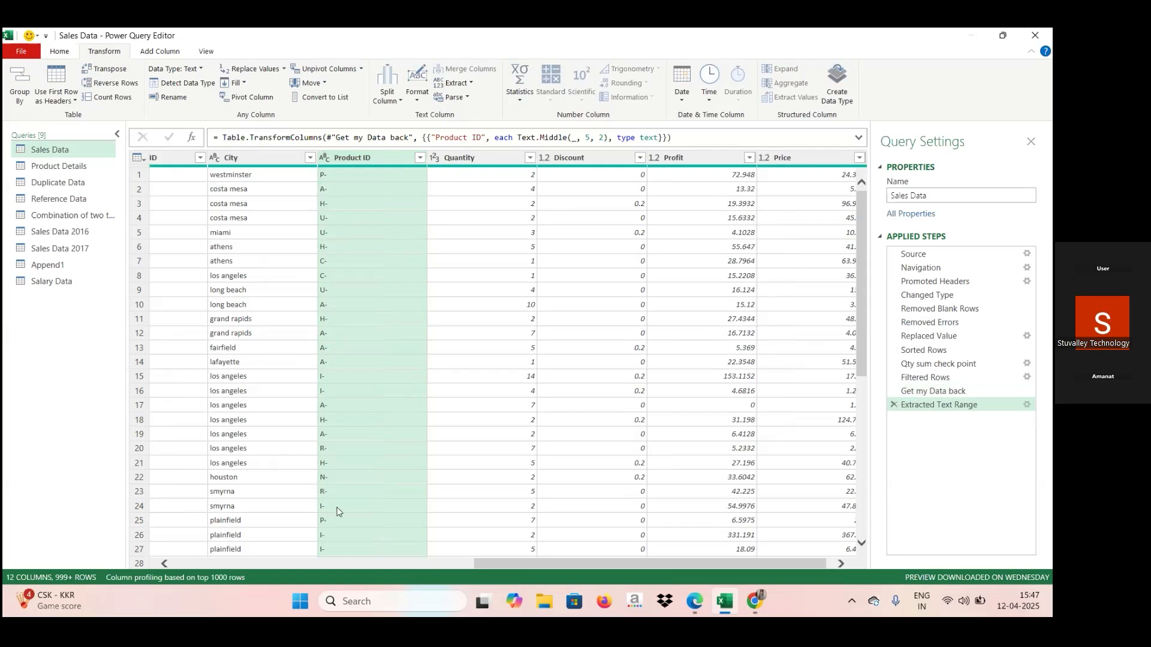
click(893, 405)
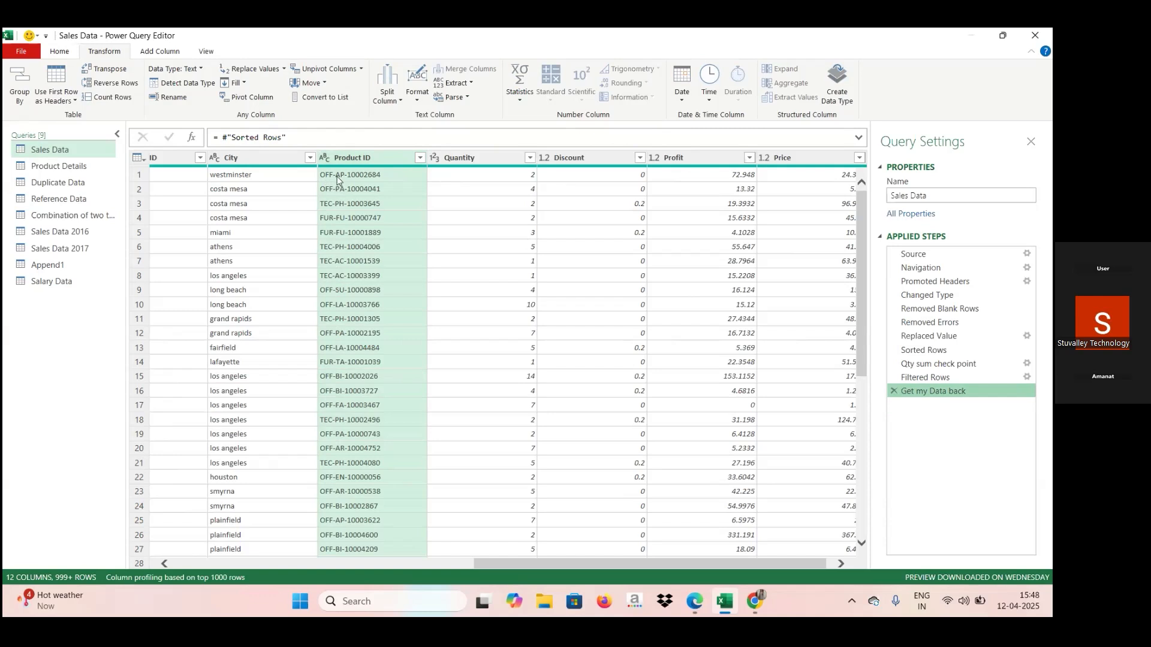
Try extracting a text range from Product ID with starting index 4 and 2 characters, and delete the resulting applied step.
click(460, 83)
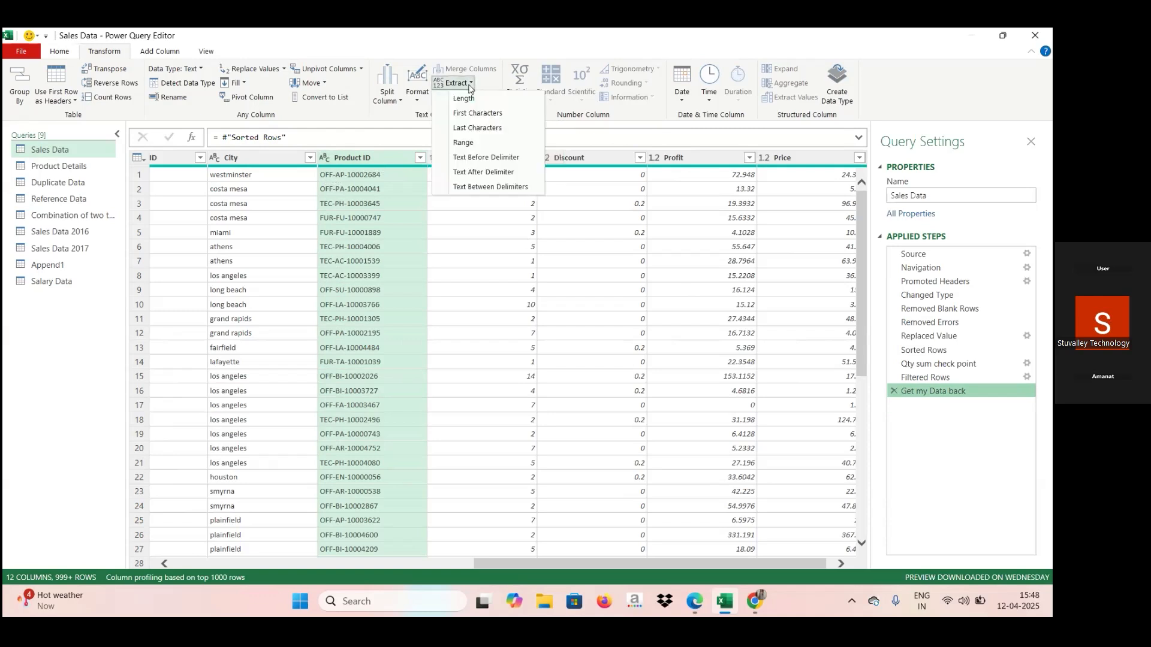
click(463, 142)
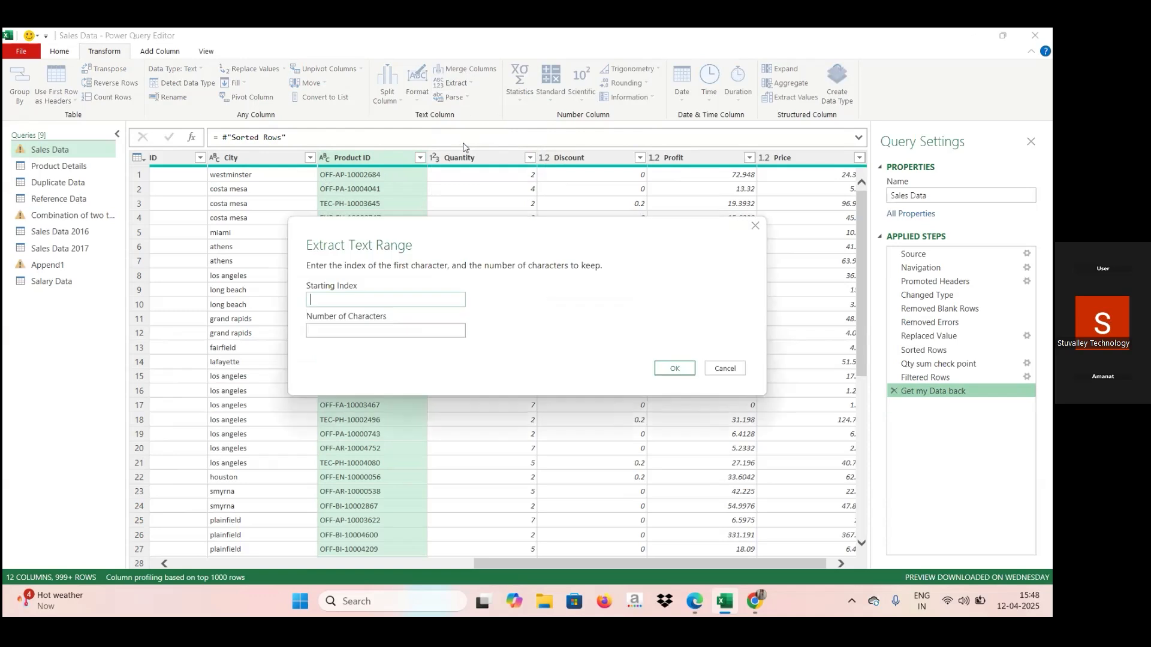
text(4)
click(350, 326)
text(2)
click(676, 371)
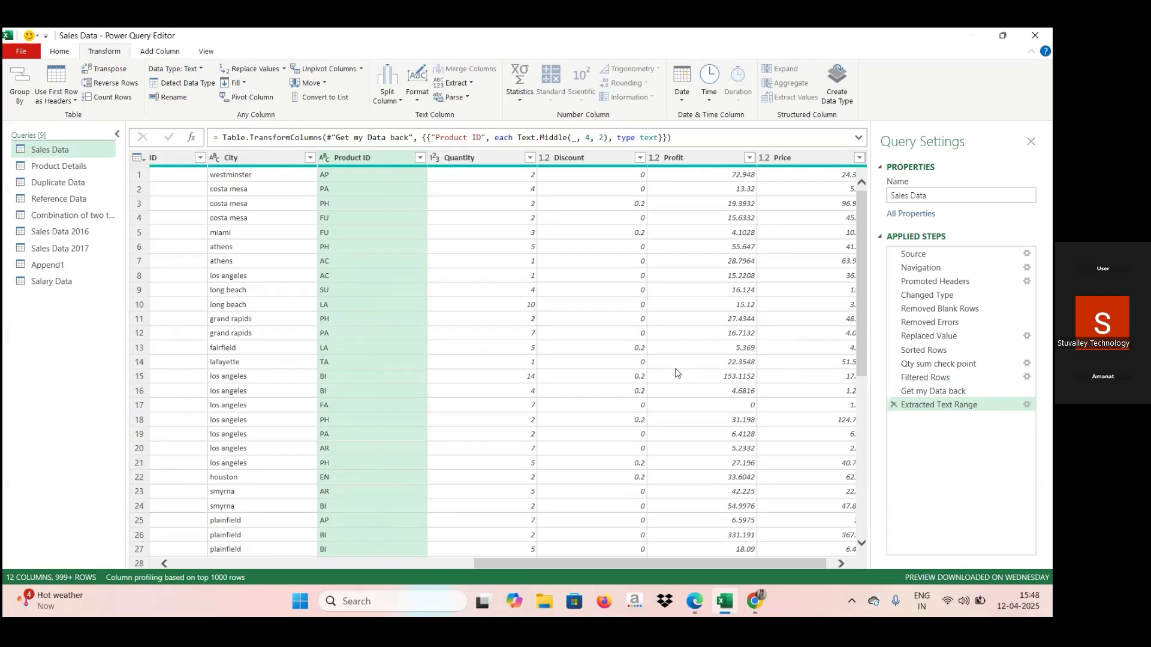
click(894, 405)
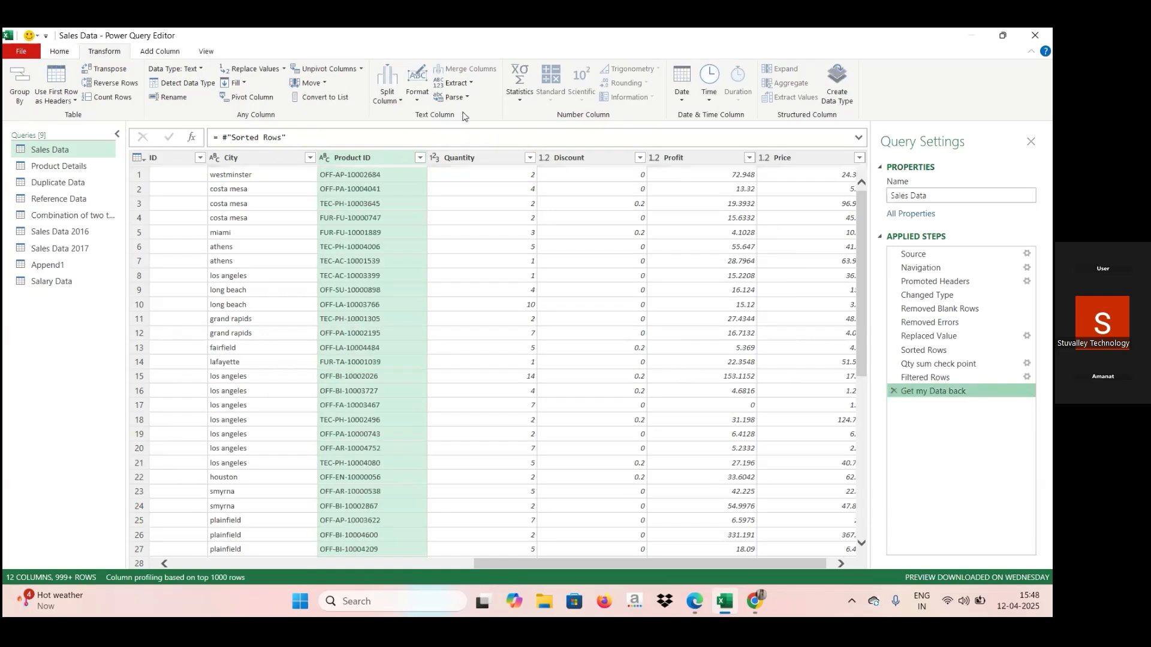
click(421, 103)
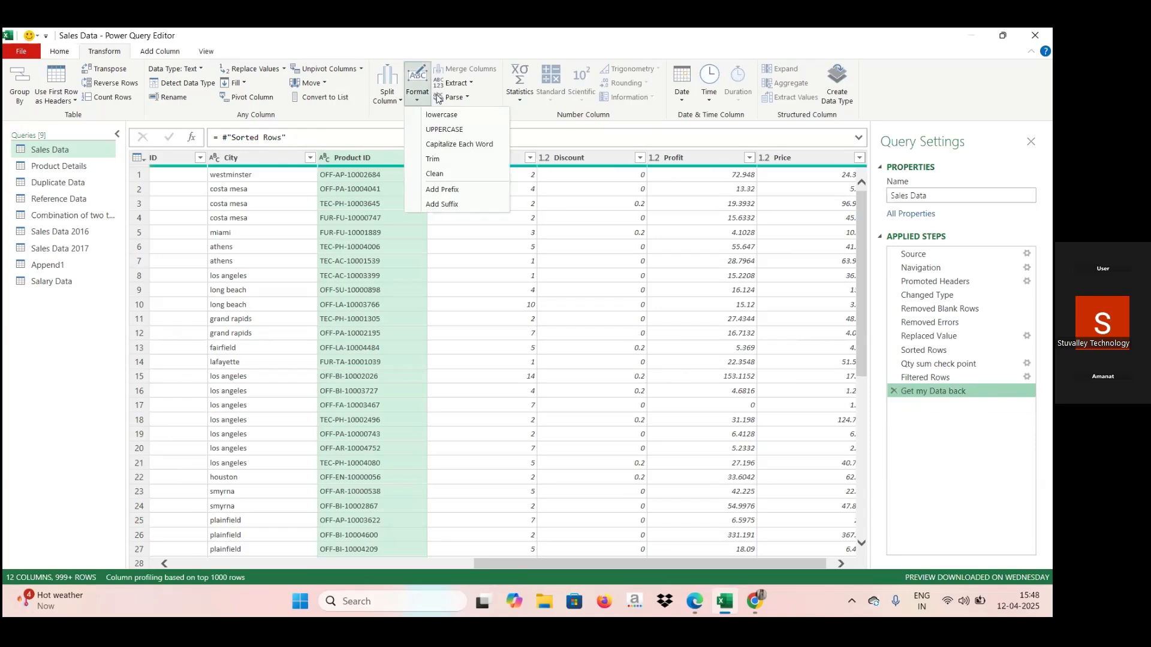
click(472, 84)
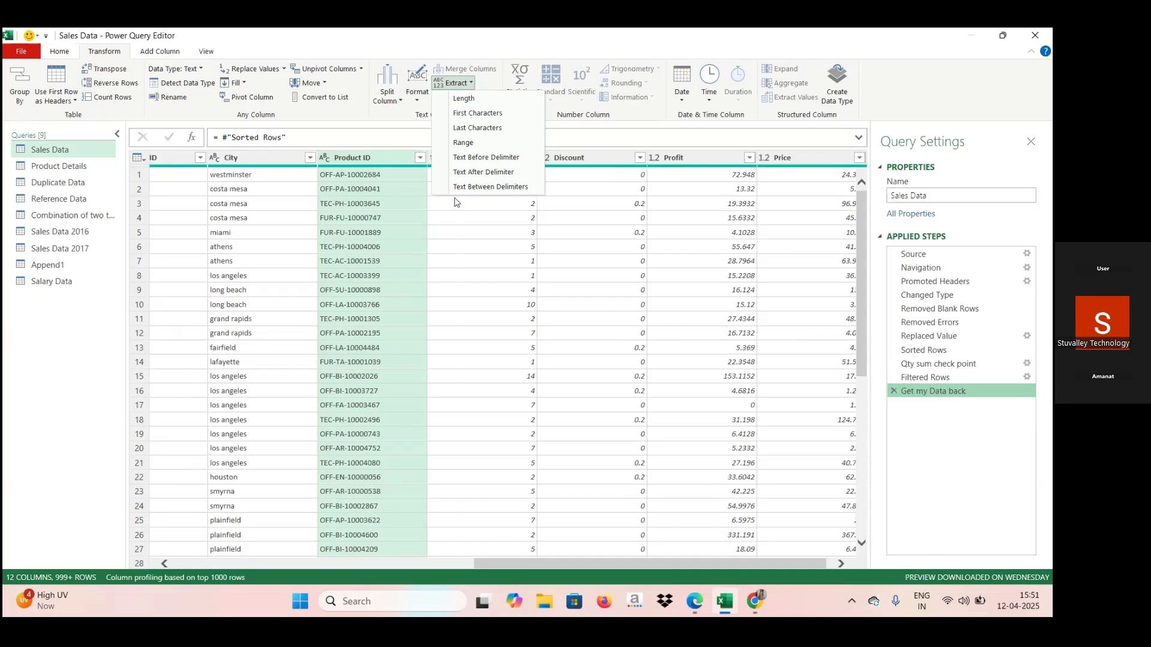
click(557, 136)
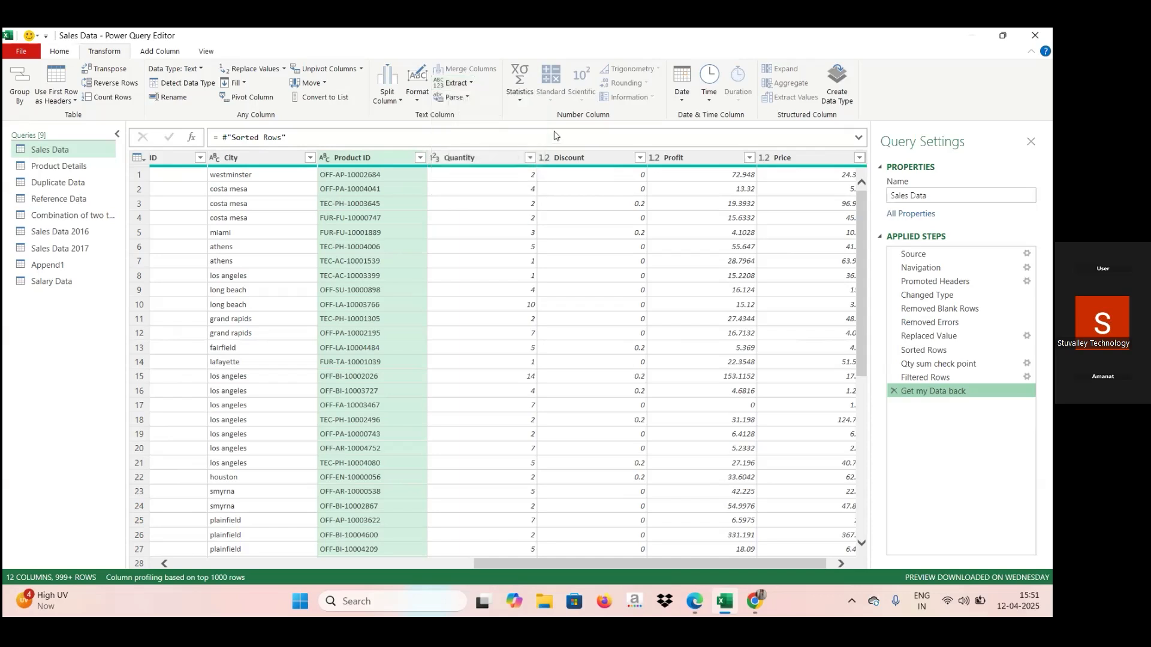
click(467, 98)
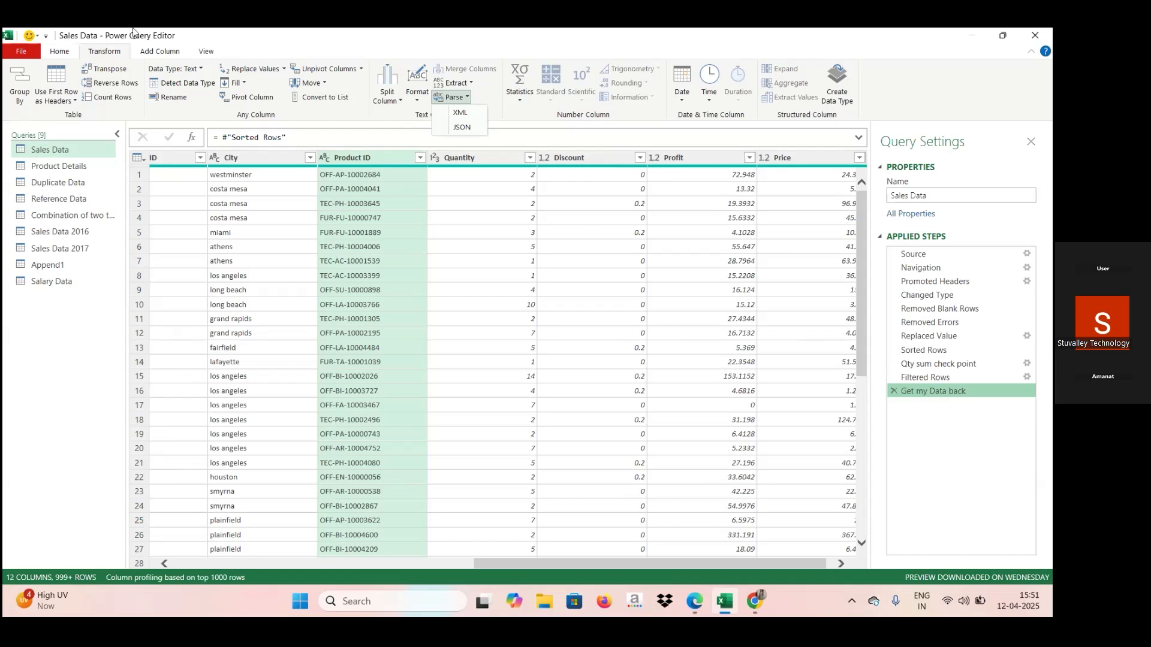
click(157, 52)
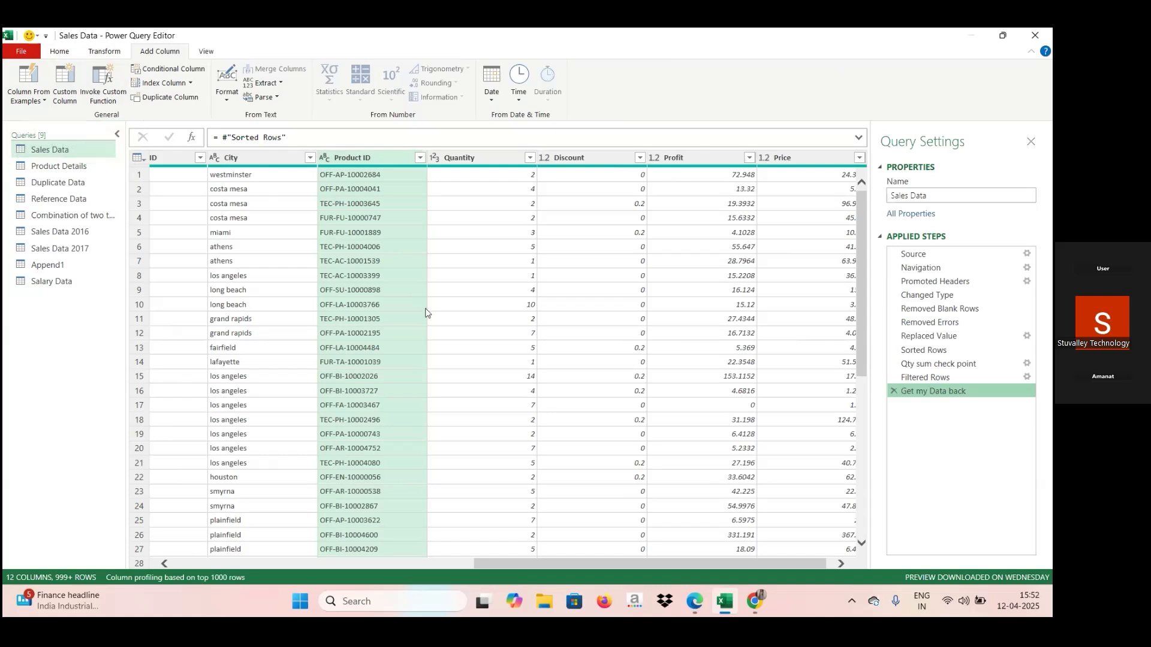
Switch to the Zoom meeting in the browser, mute the microphone and unmute it again.
mouse_move(690, 599)
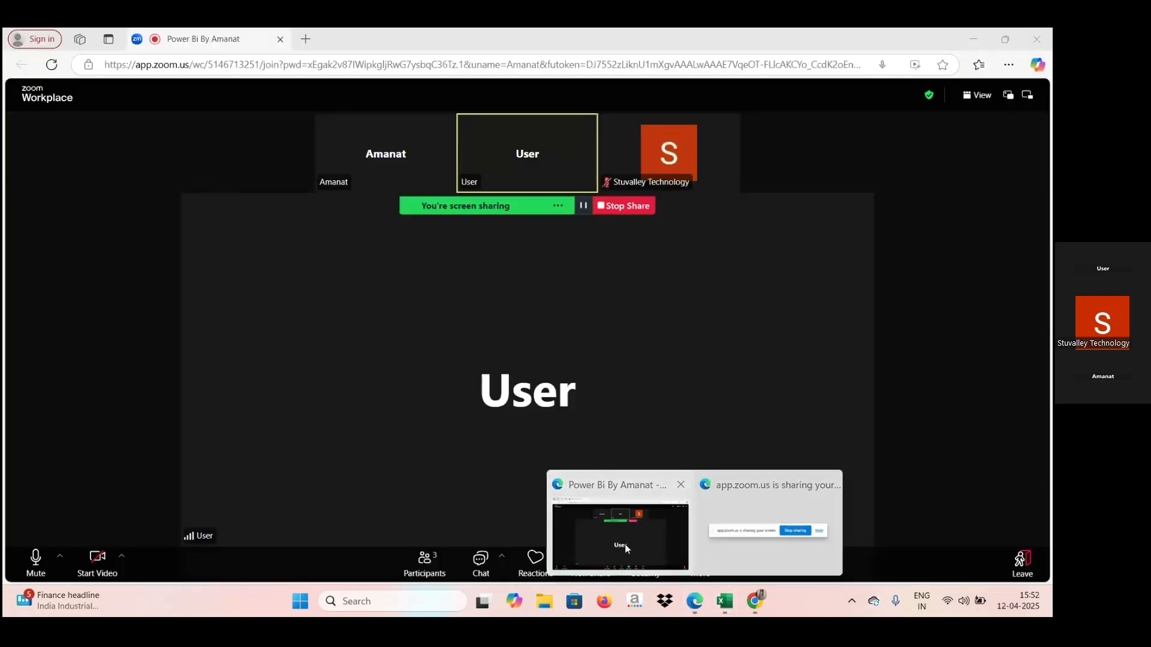
click(624, 544)
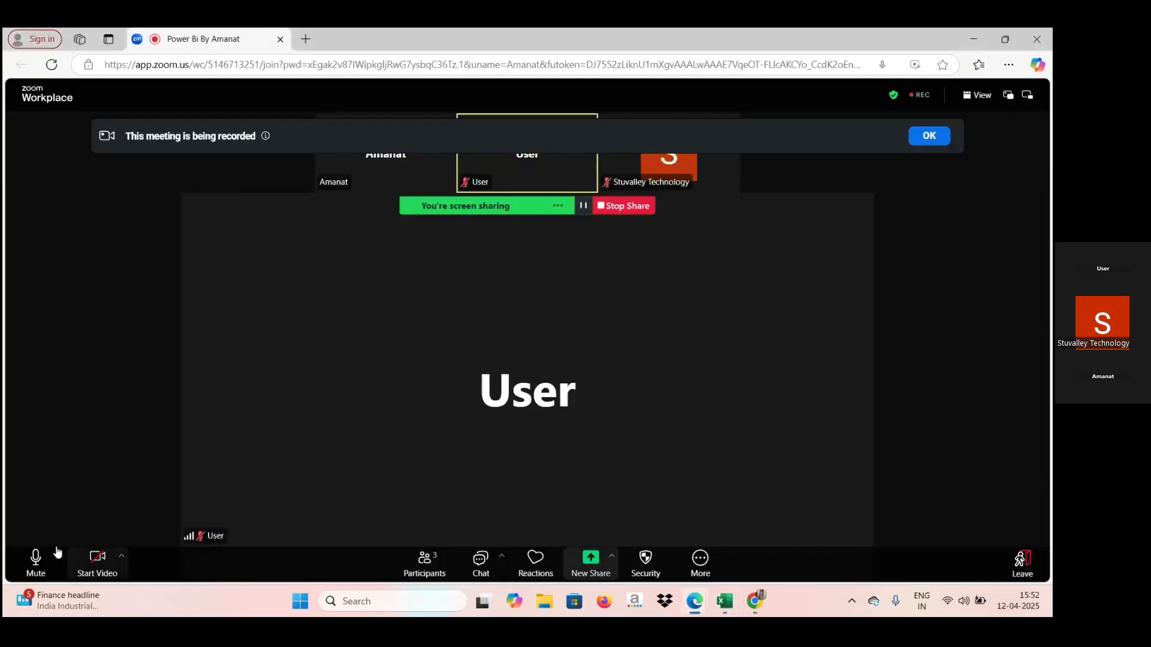
click(36, 557)
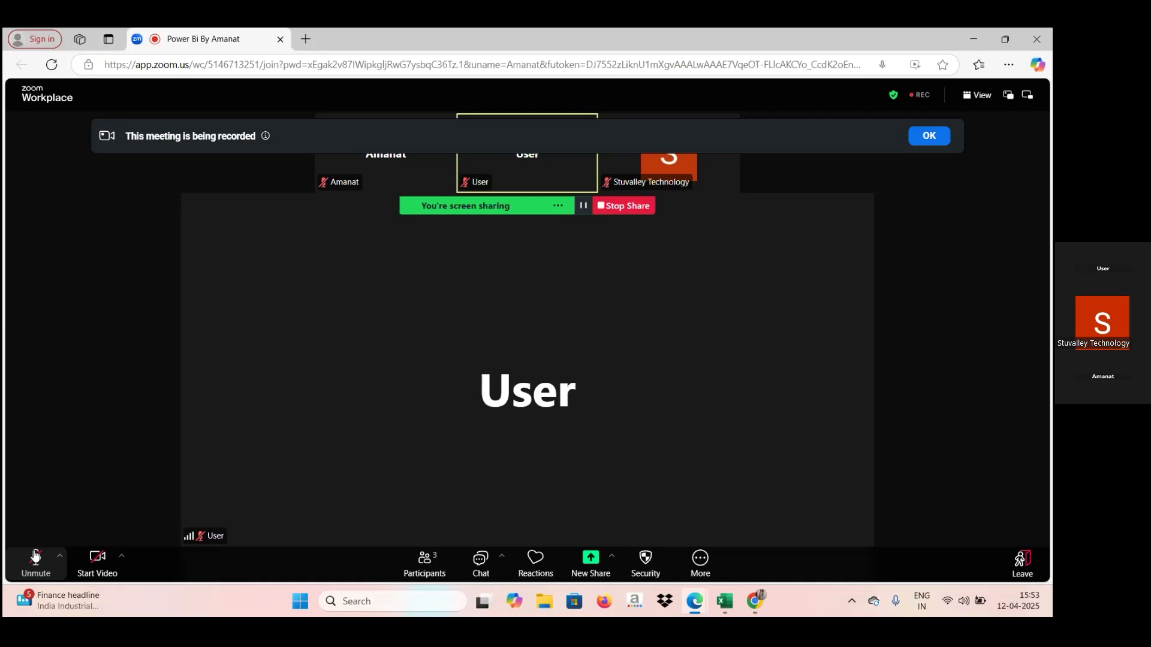
click(36, 557)
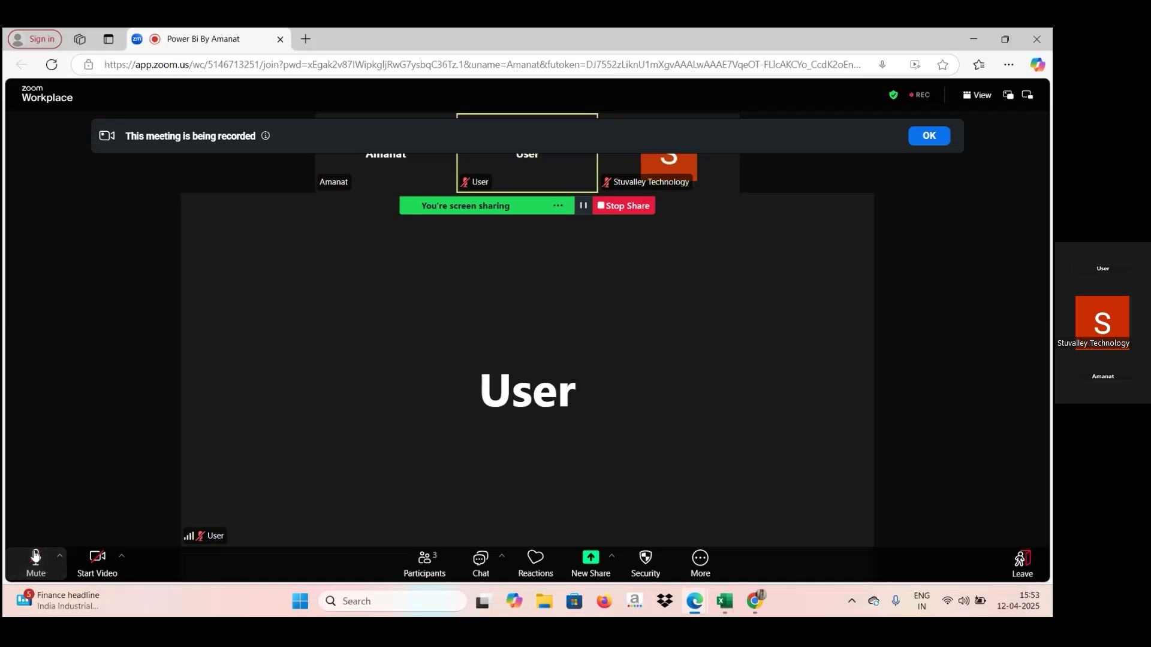
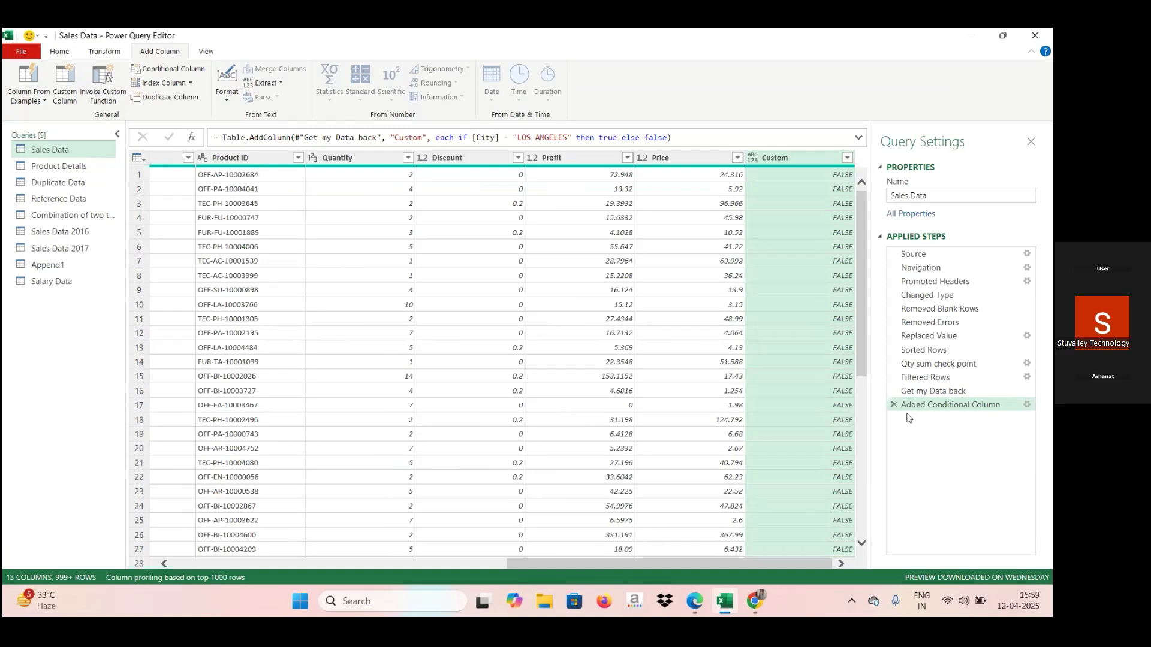
Replace the existing conditional column with one returning true where City equals "los angeles" and false otherwise.
click(894, 405)
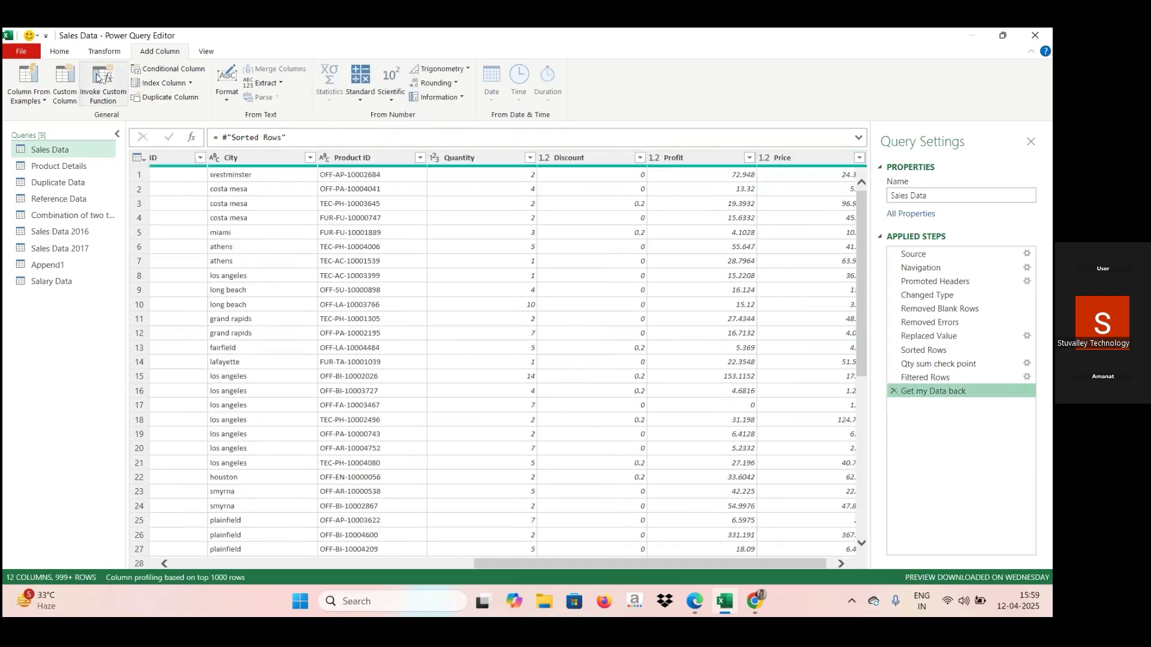
click(172, 70)
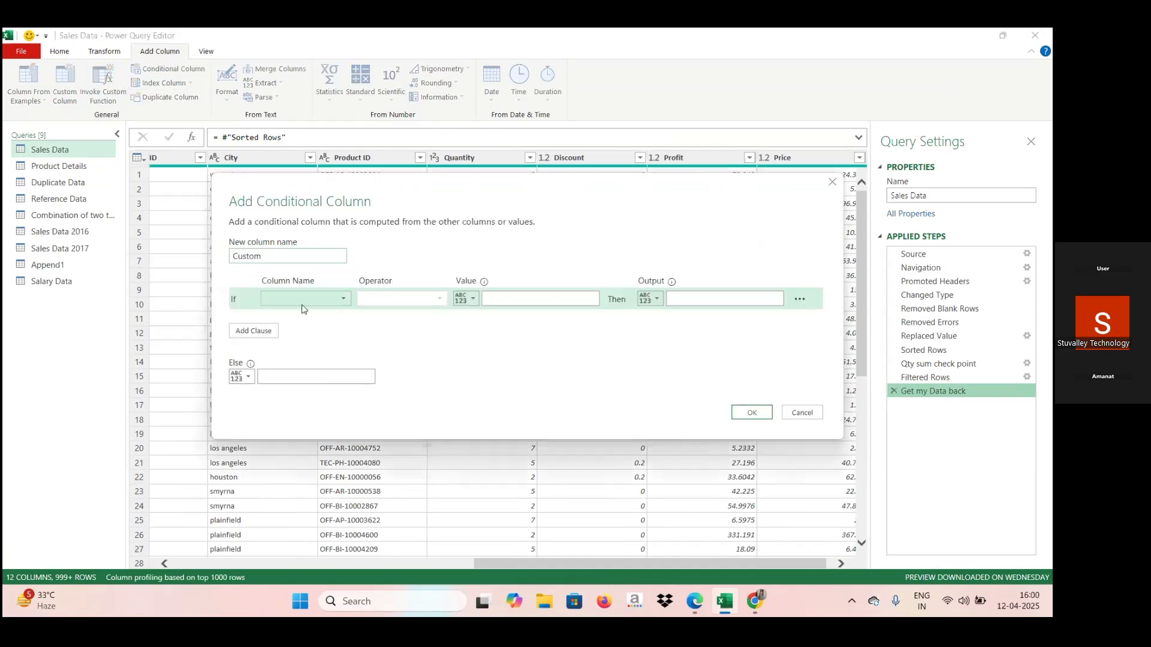
click(344, 300)
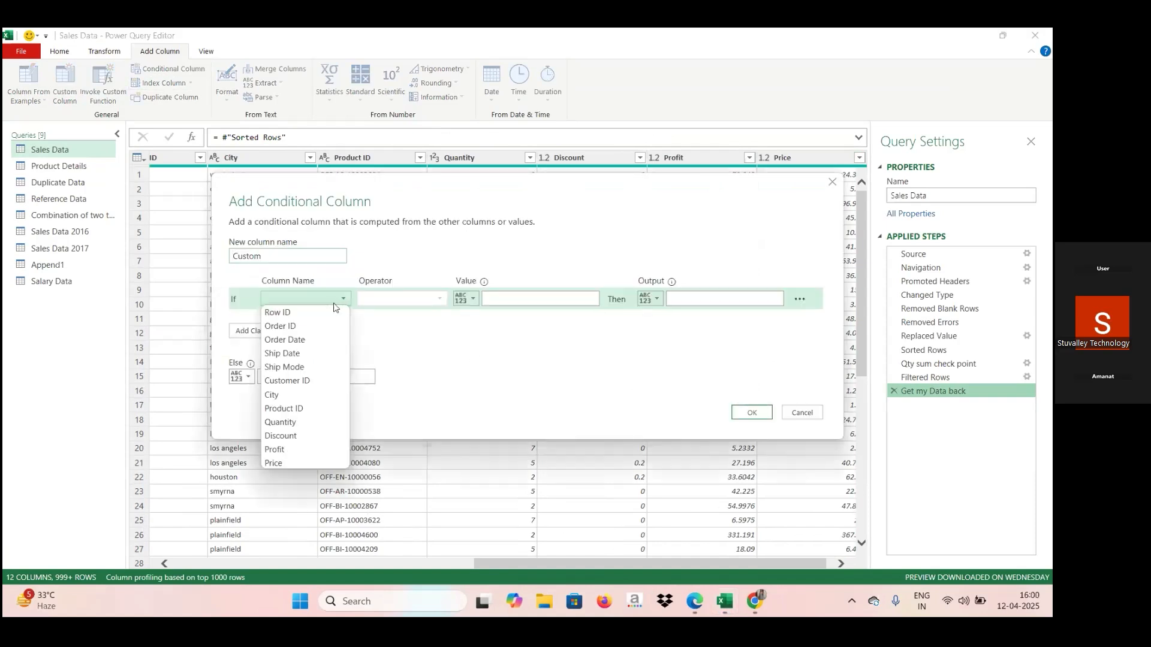
click(282, 395)
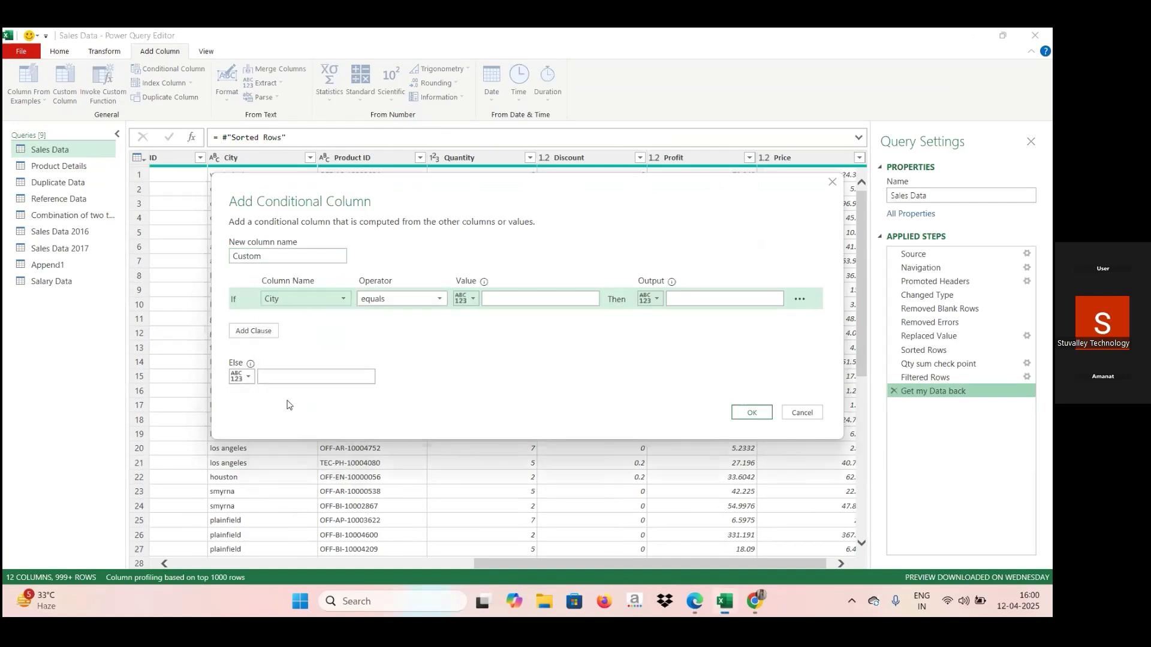
click(493, 300)
key(Caps_Lock)
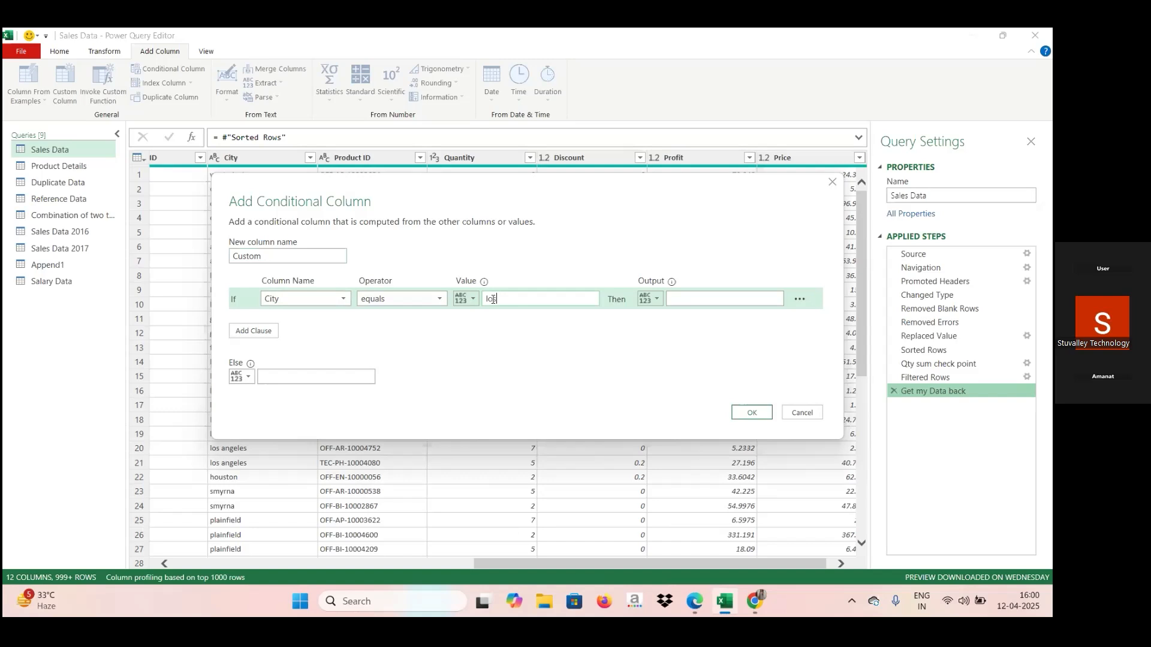
text(los angeles)
click(709, 300)
text(true)
click(305, 377)
text(false)
click(752, 412)
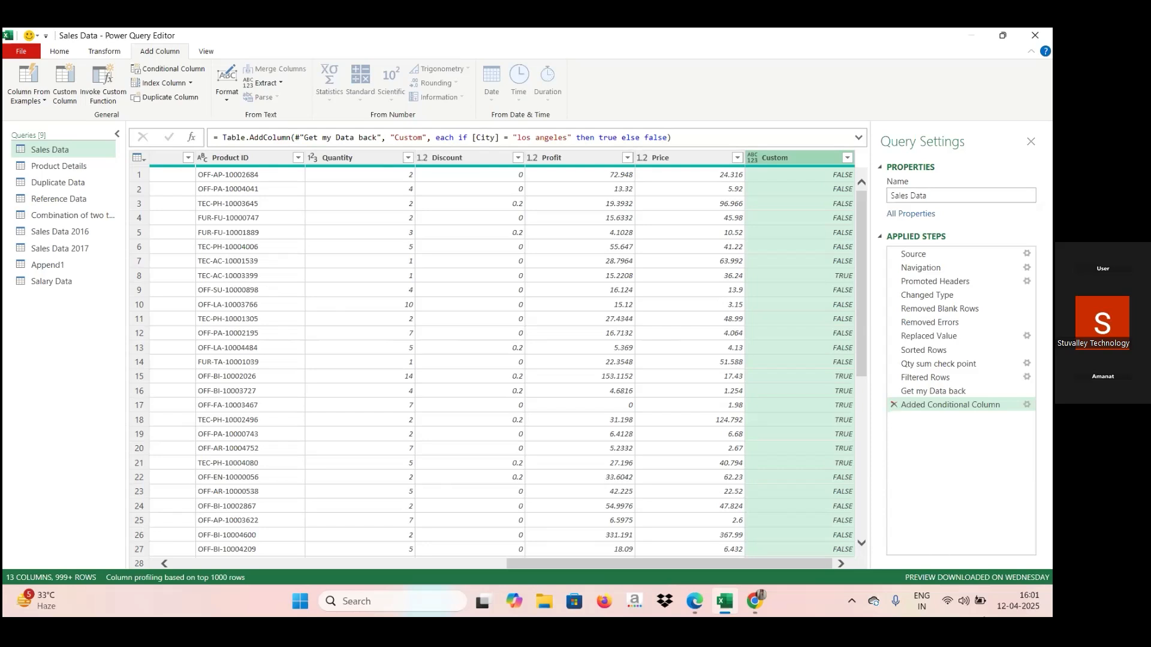
Delete the Added Conditional Column applied step from Sales Data and look across the table's columns.
mouse_move(726, 611)
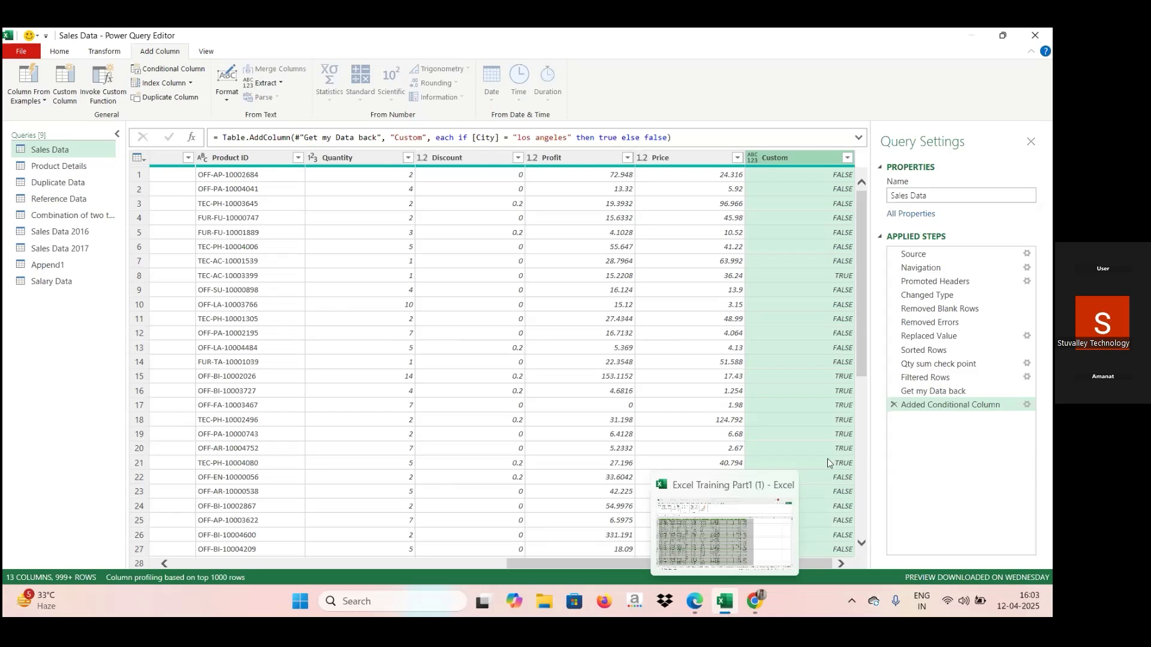
click(893, 405)
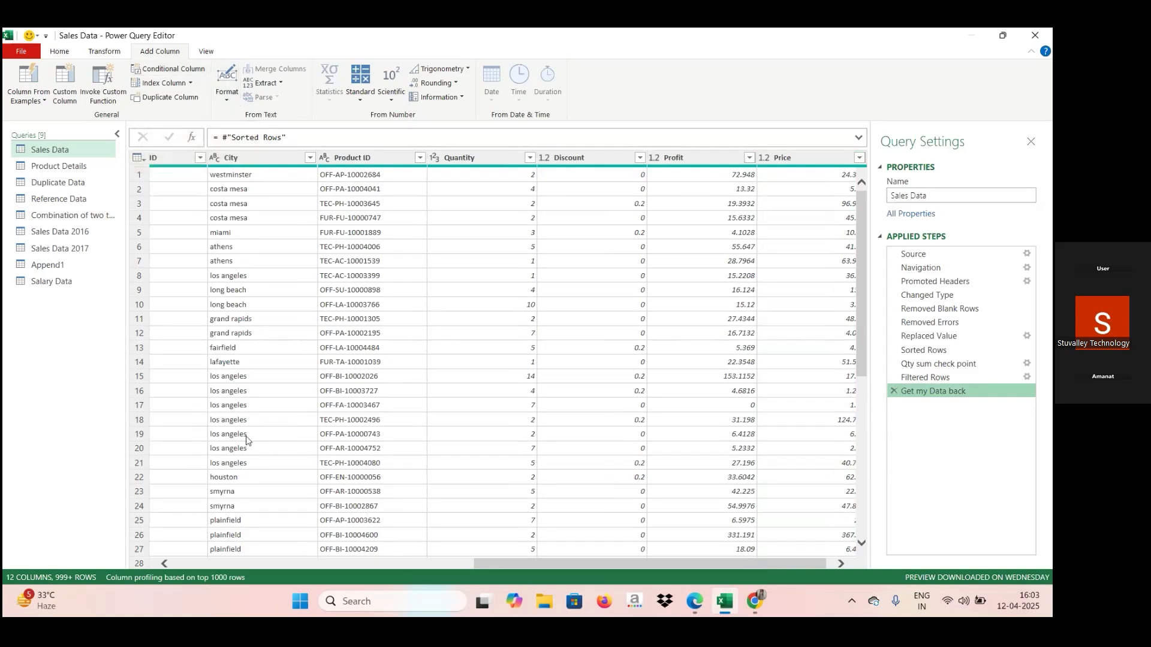
click(194, 564)
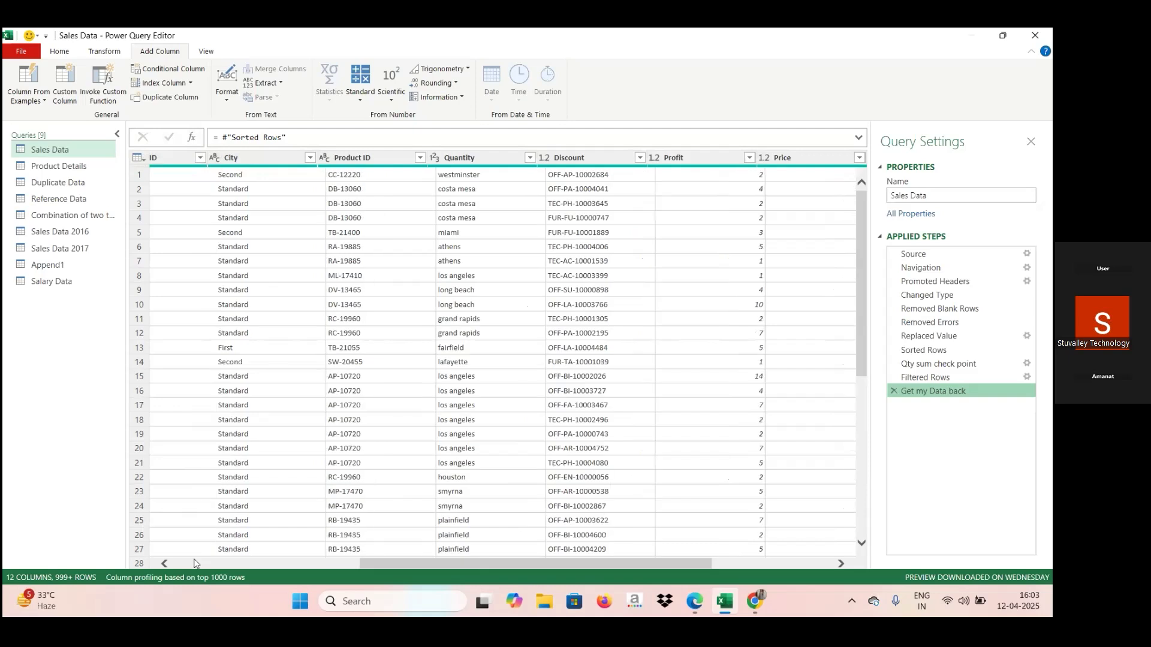
click(639, 563)
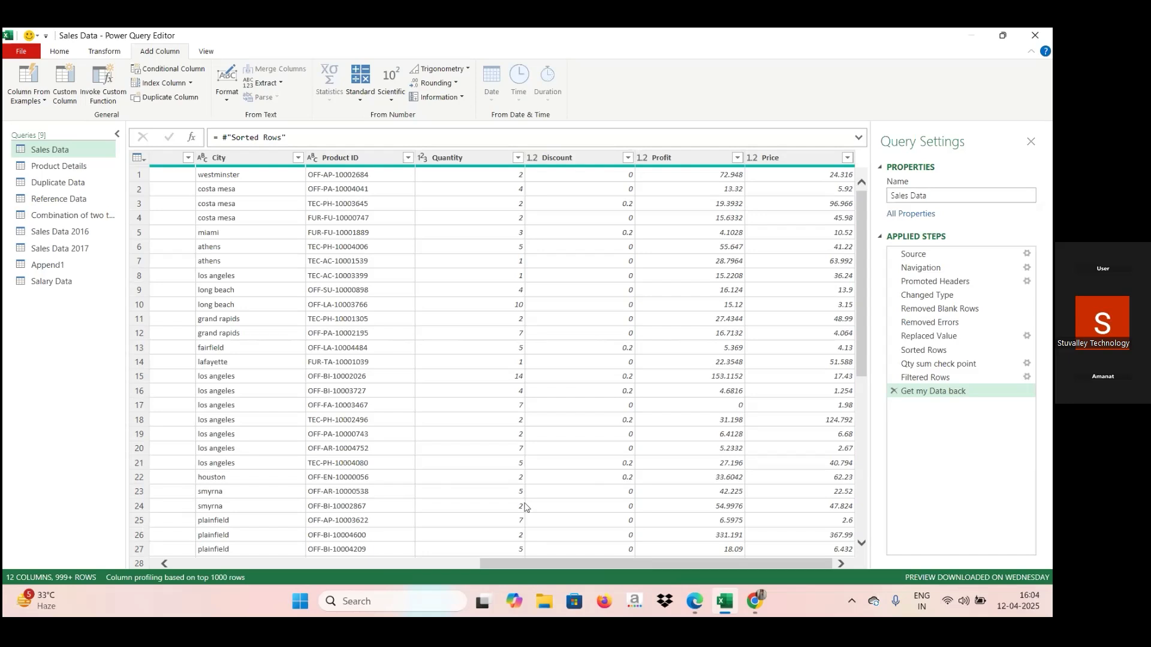
click(312, 564)
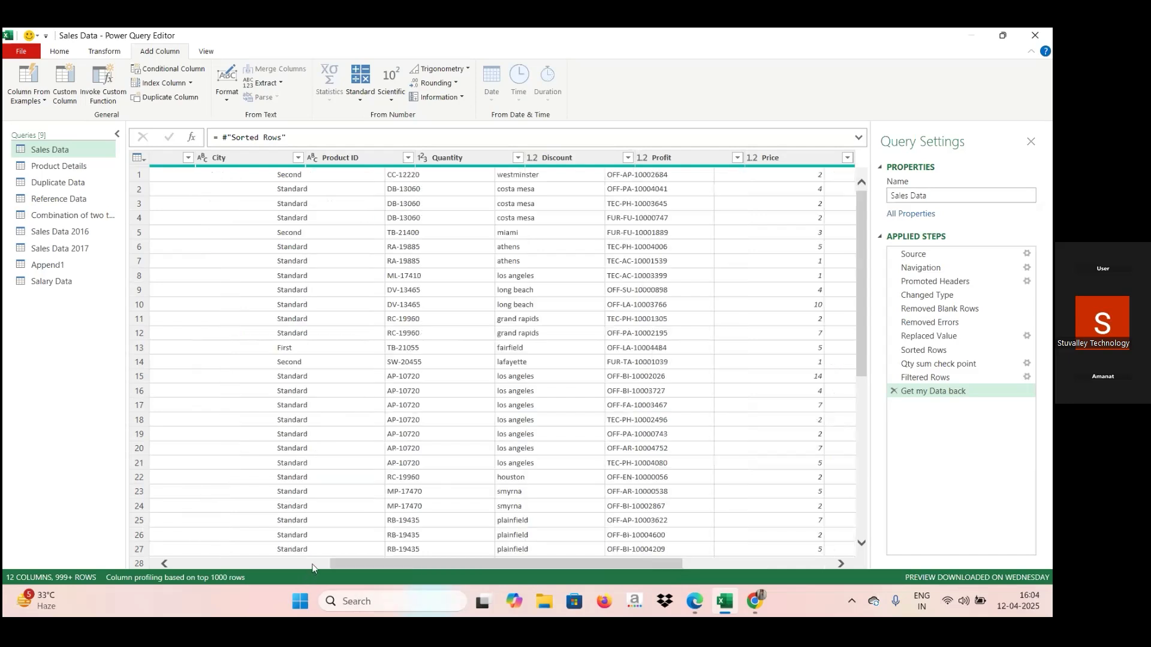
click(311, 565)
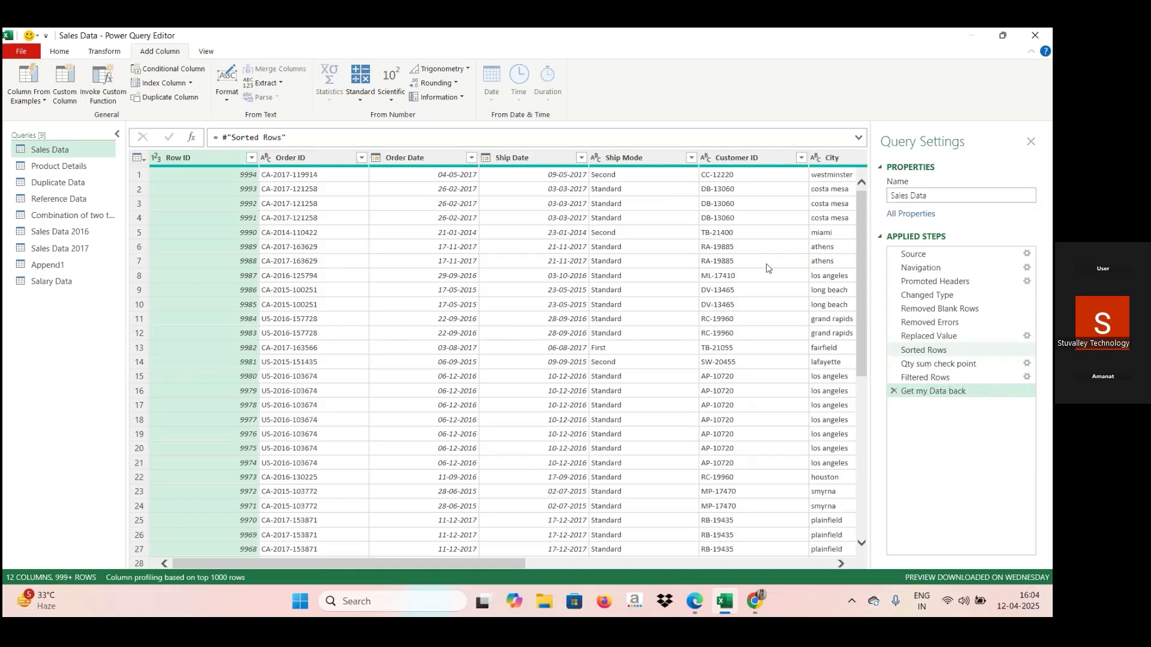
Check the Row ID filter options without filtering, and delete the Sorted Rows applied step from Sales Data.
click(252, 159)
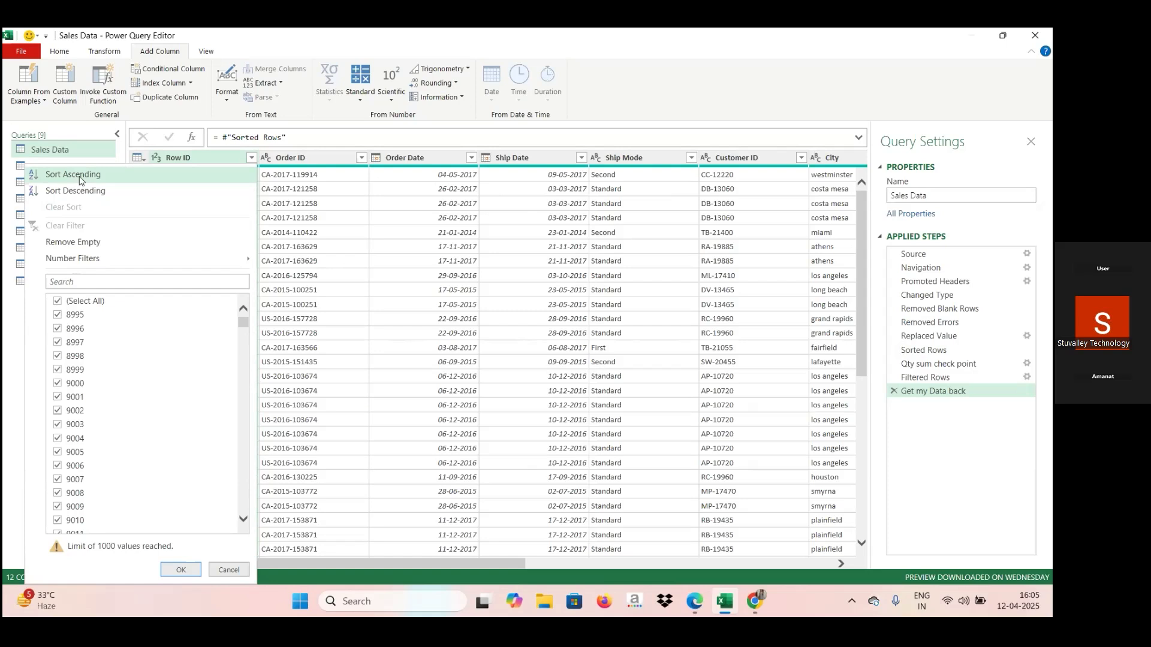
click(223, 573)
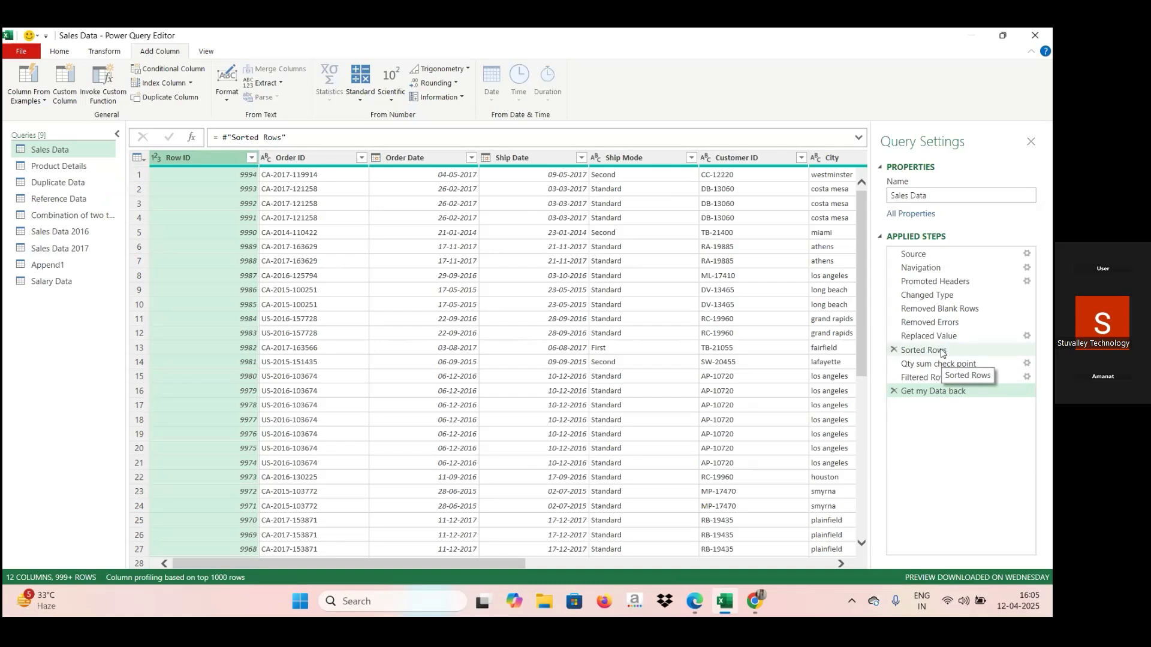
click(894, 350)
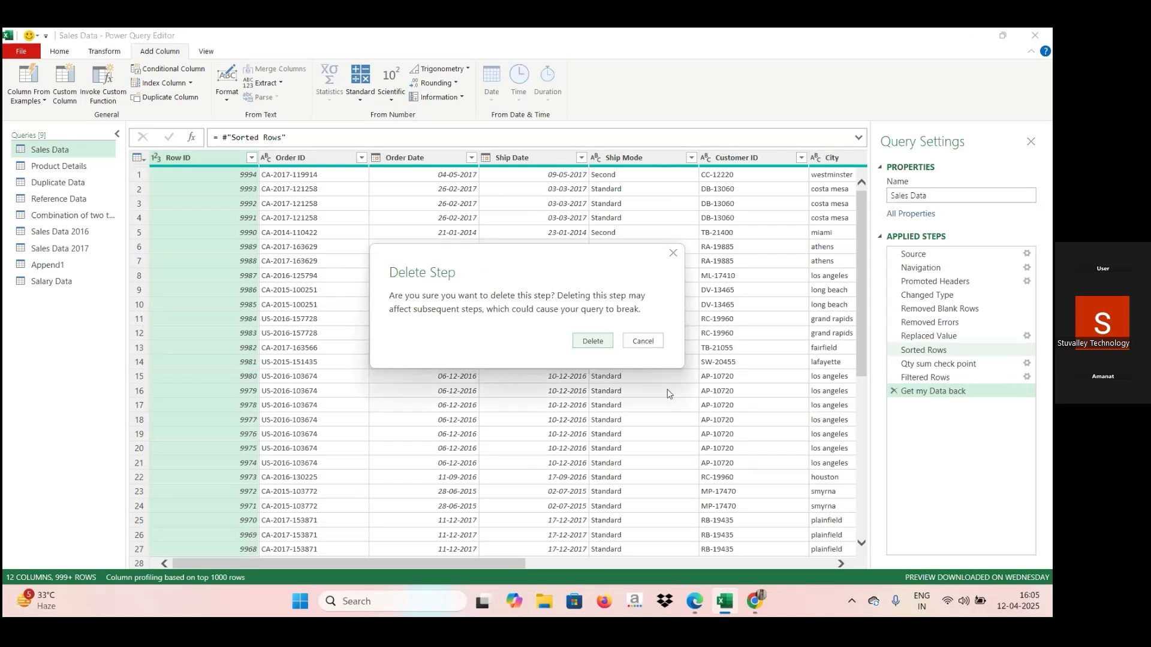
click(607, 341)
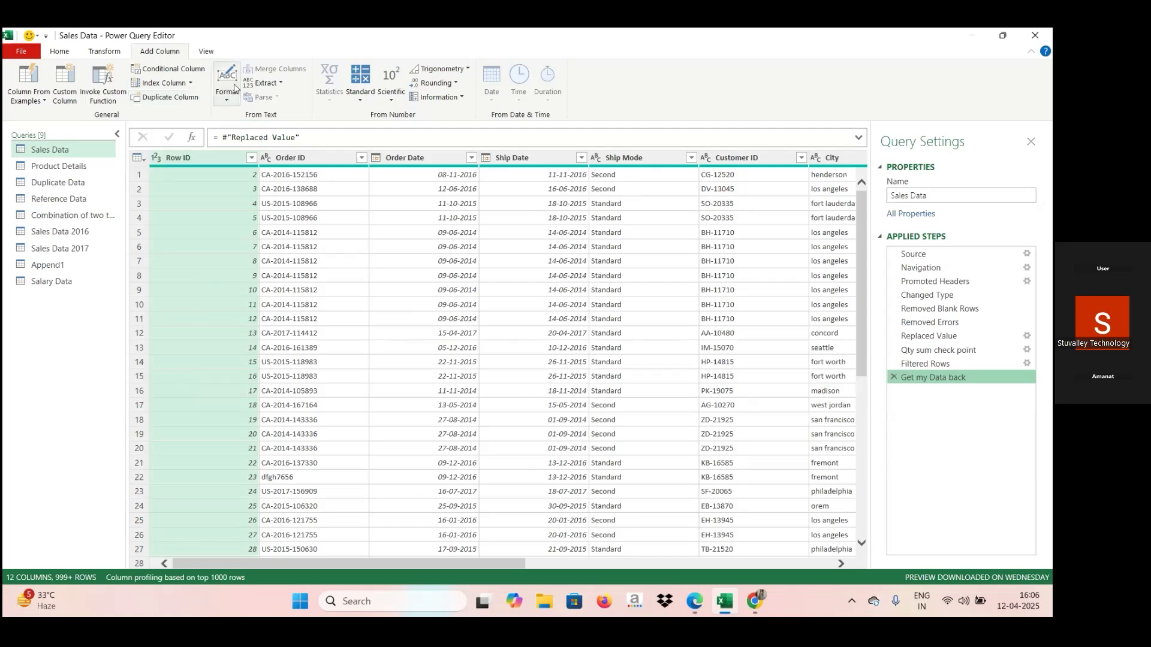
click(229, 103)
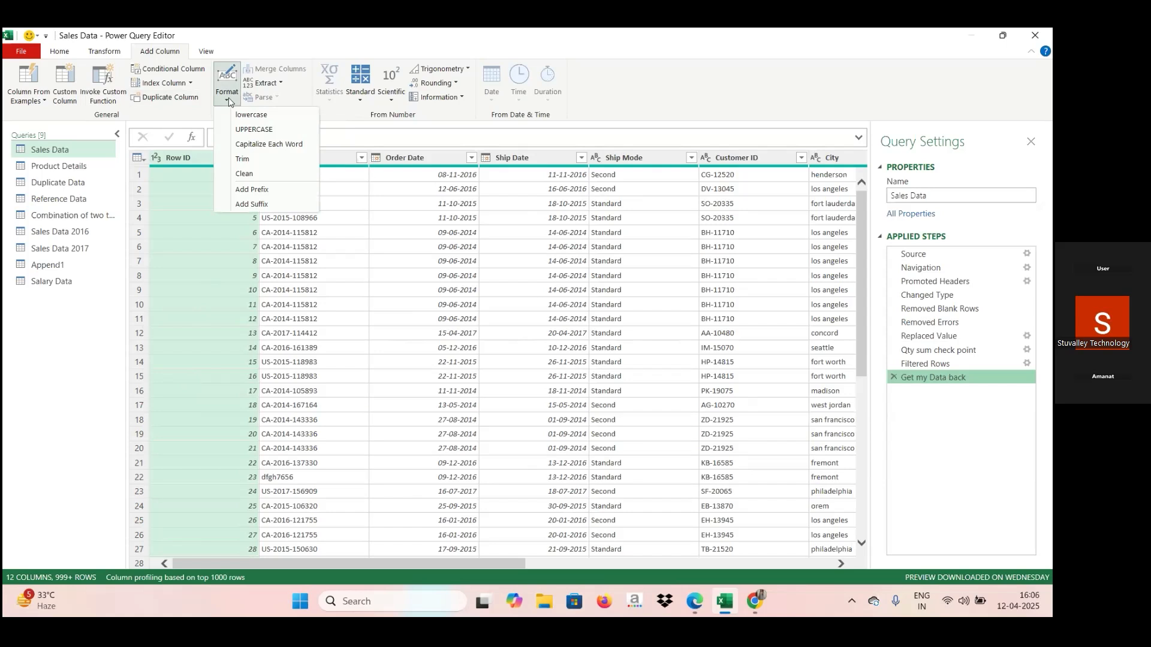
click(280, 84)
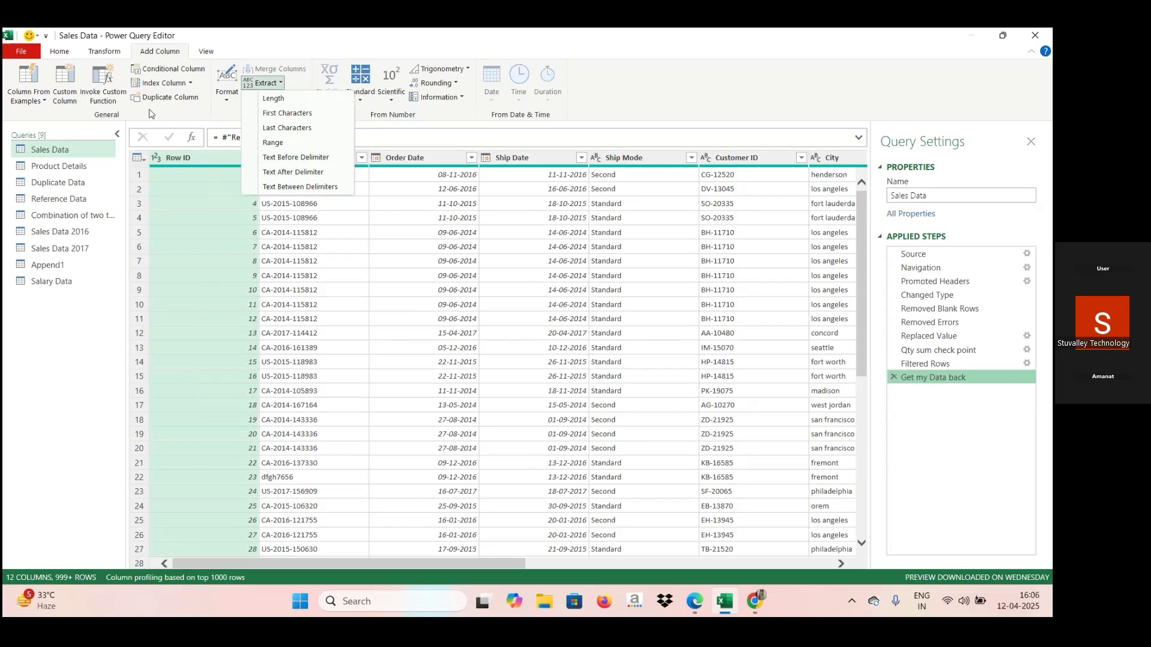
click(97, 53)
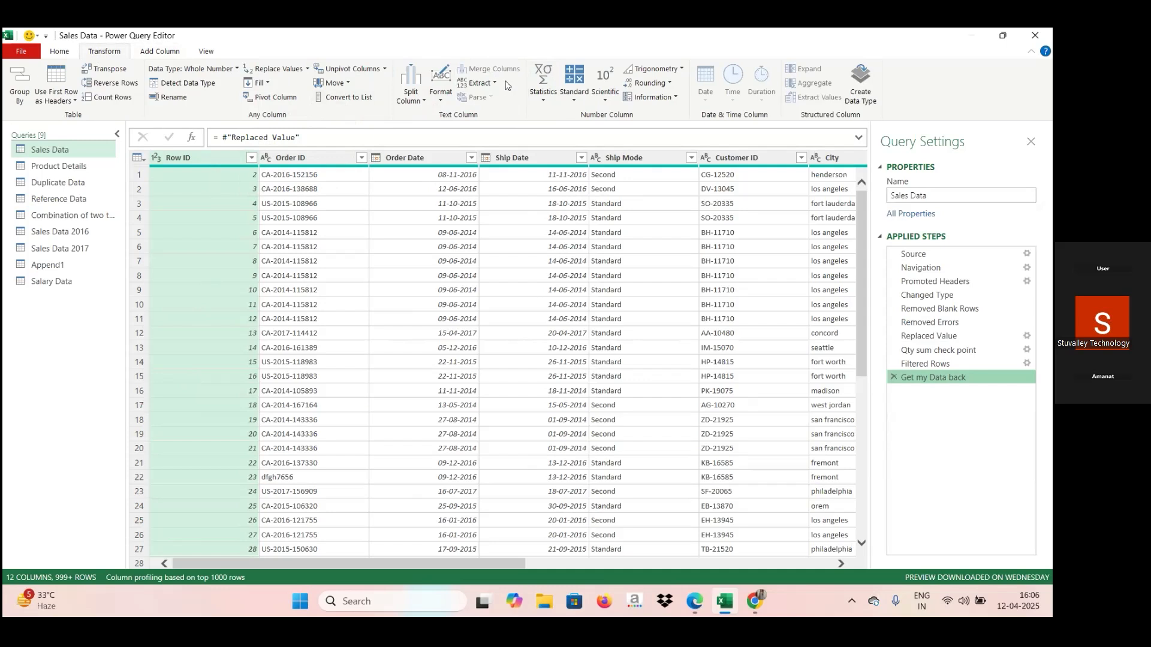
click(160, 53)
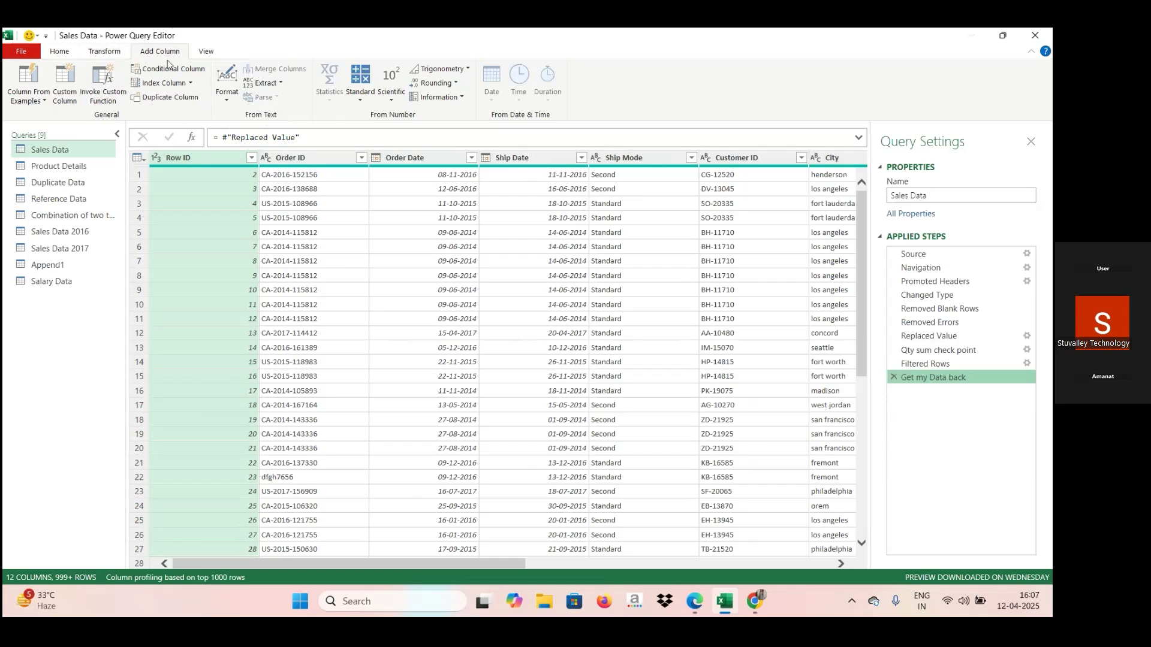
Try extracting the first 4 characters in place in the Ship Mode column, and delete the resulting applied step.
click(105, 52)
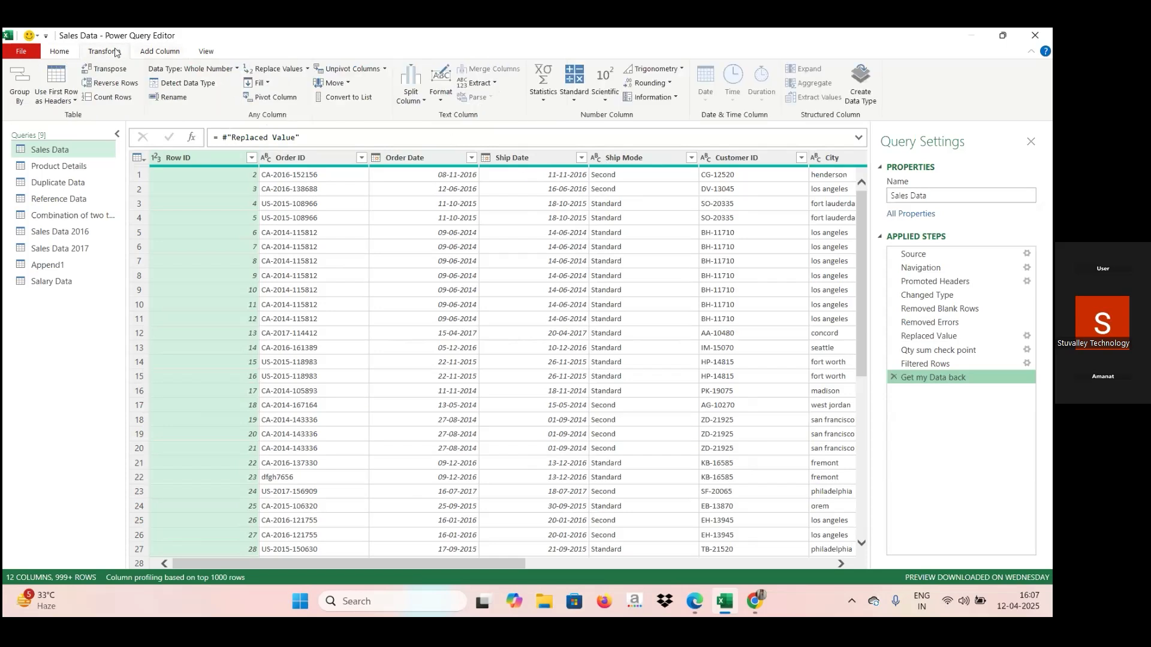
click(634, 160)
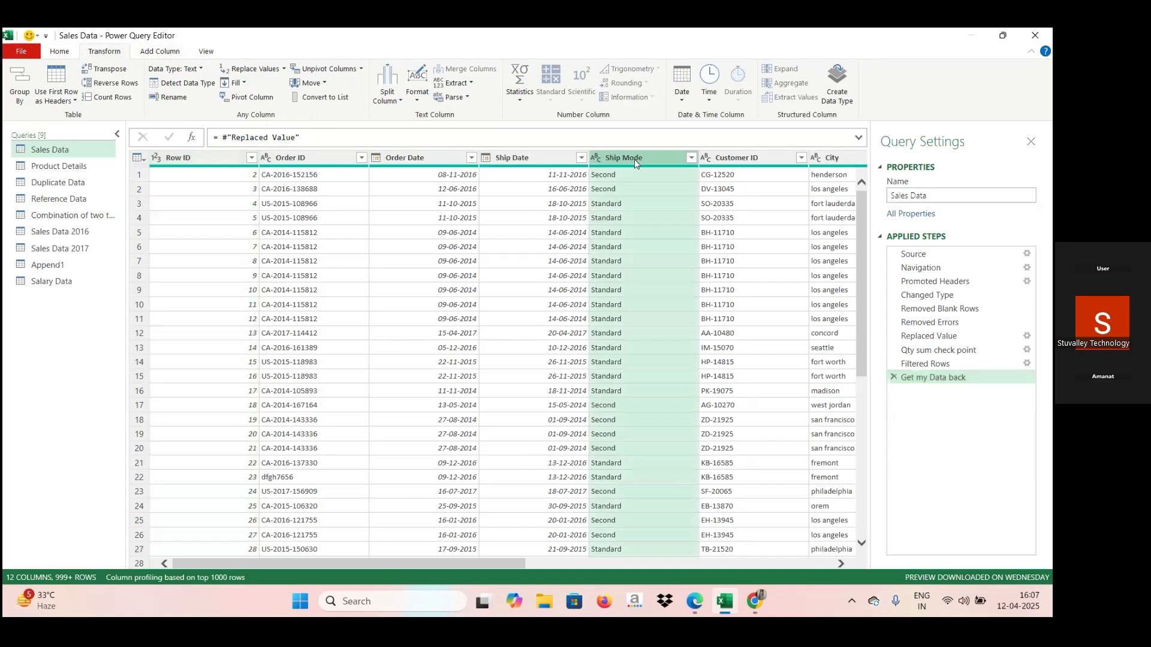
click(471, 84)
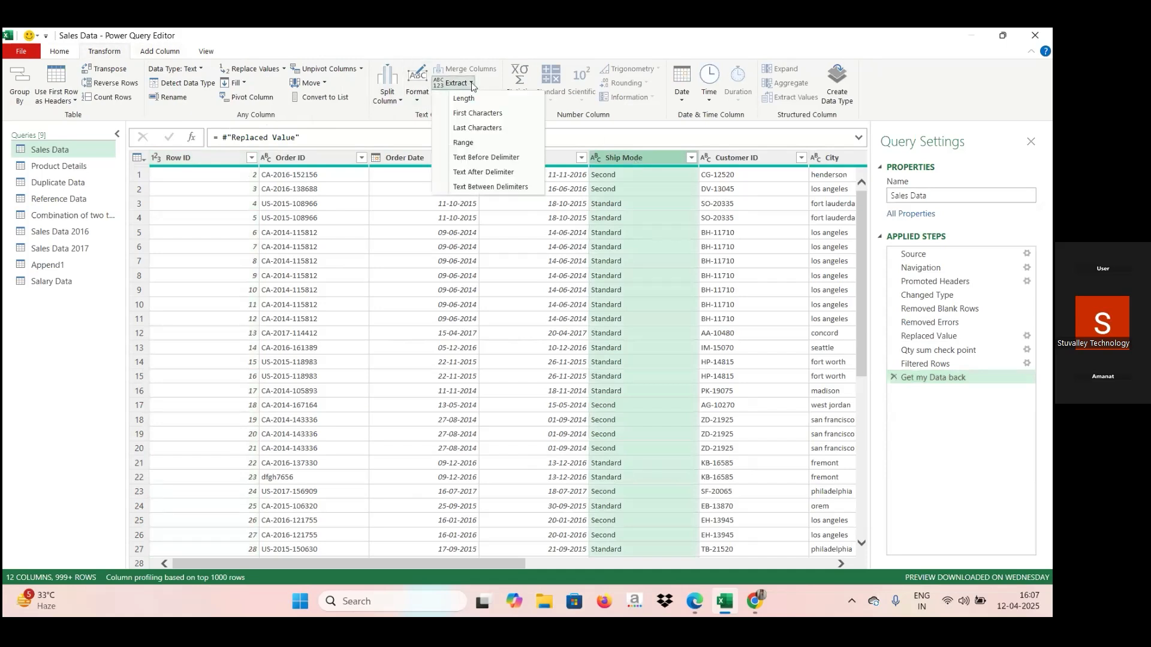
click(471, 113)
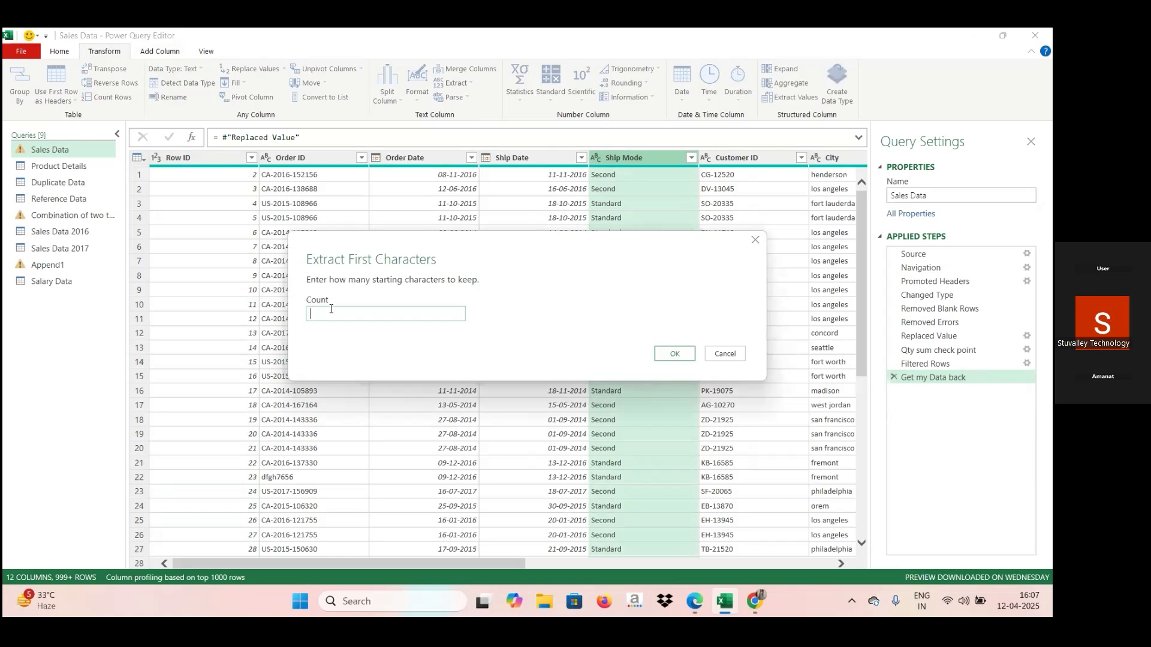
text(4)
click(674, 354)
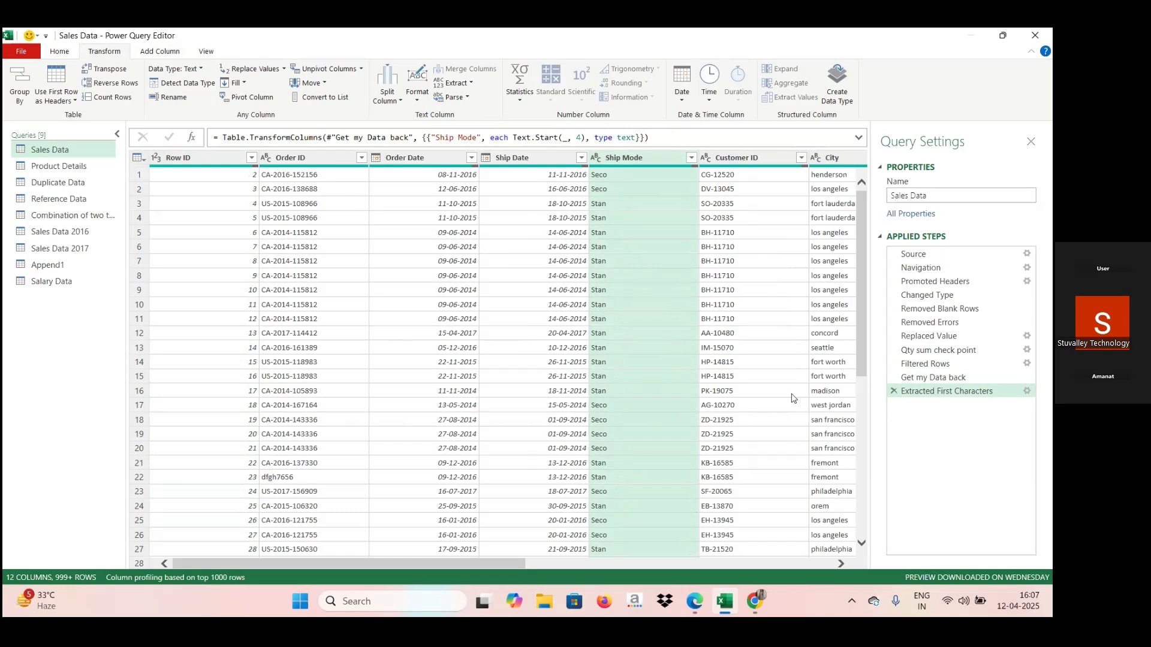
click(893, 390)
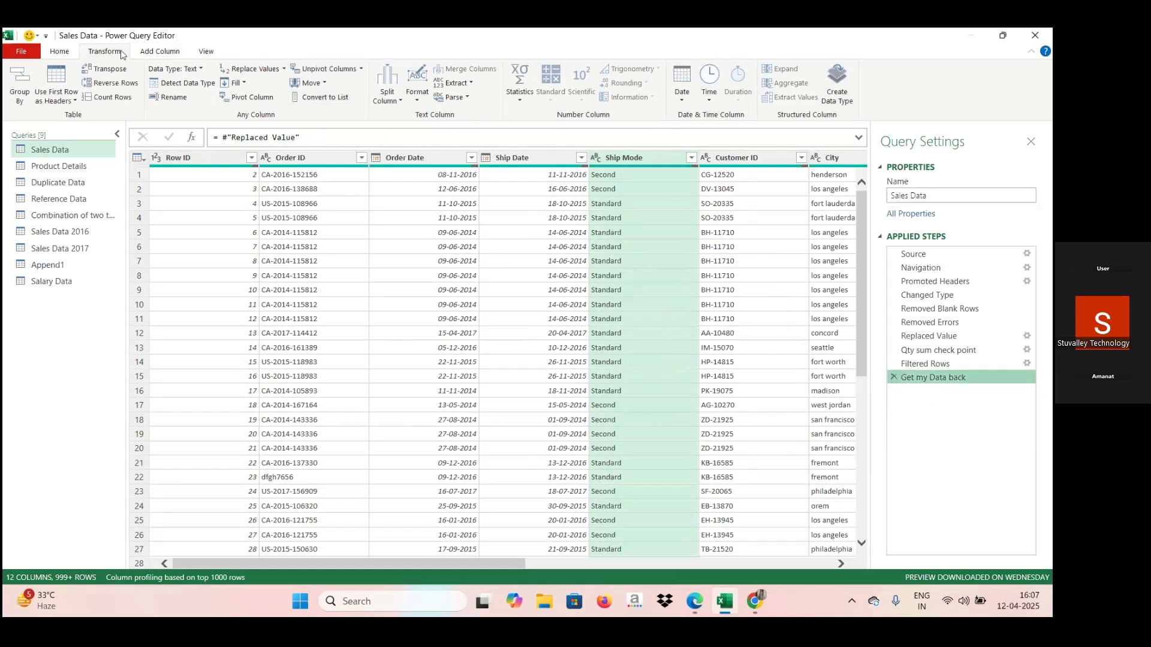
Add a new column with the first 4 characters of Ship Mode and compare it with the original column.
click(158, 52)
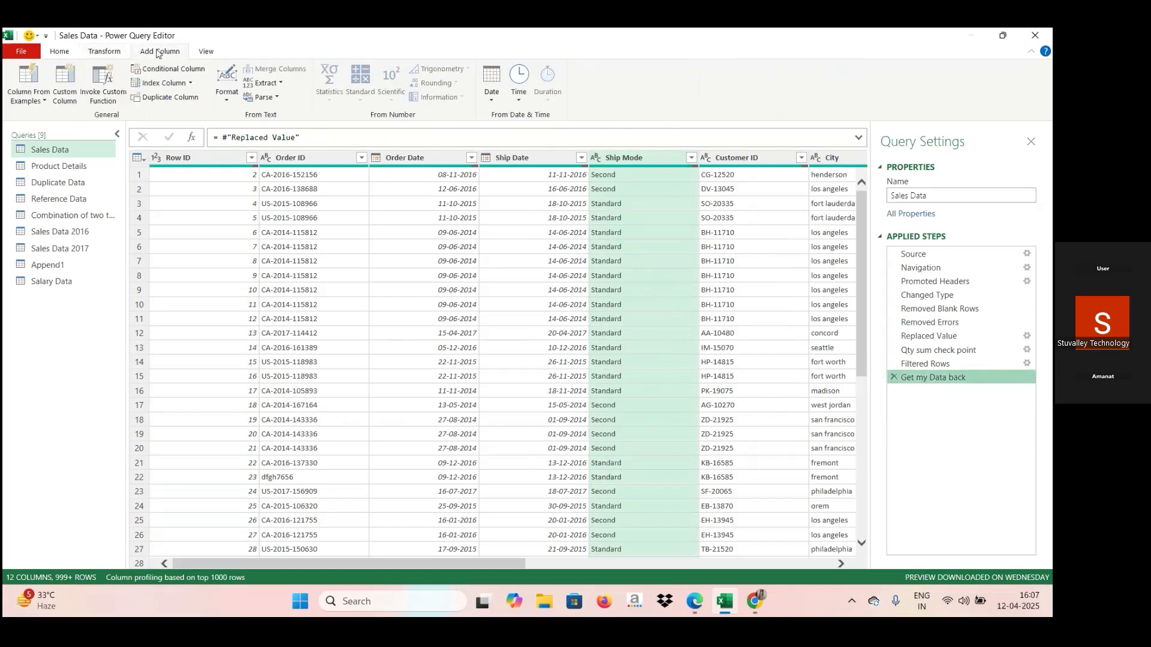
click(280, 84)
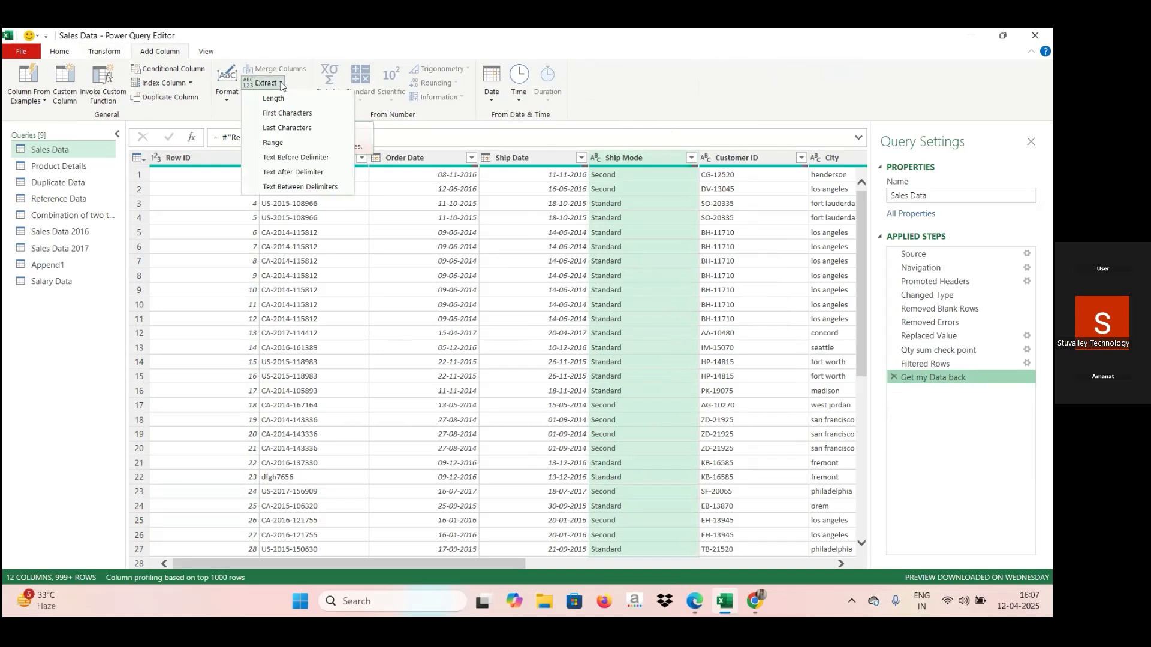
click(282, 113)
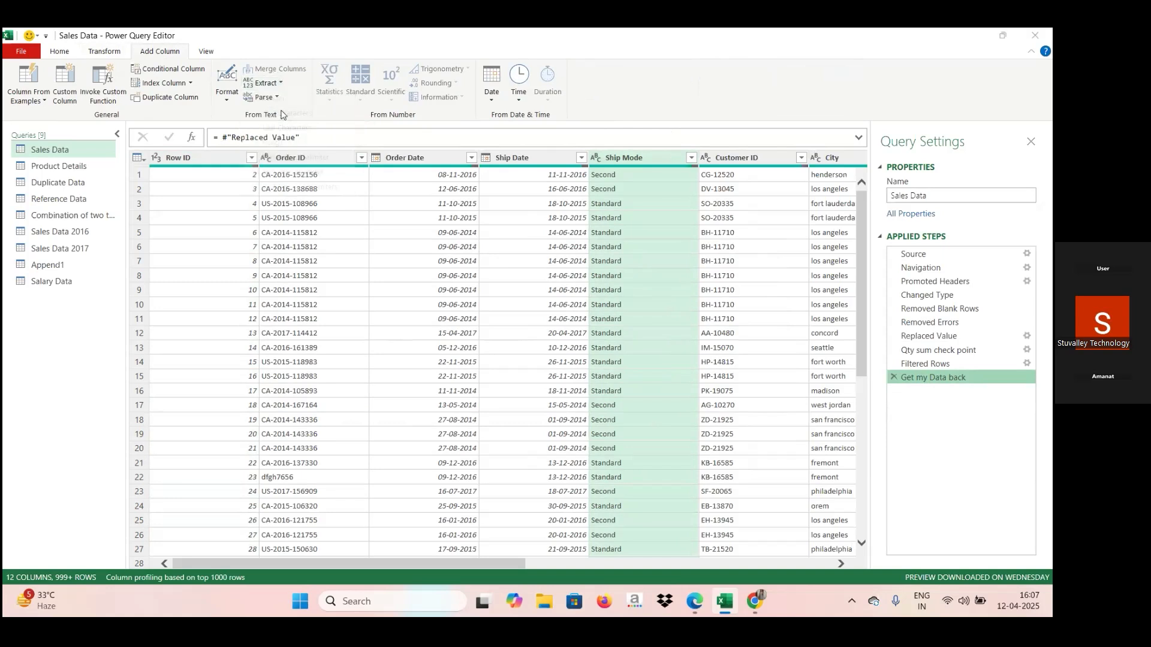
text(4)
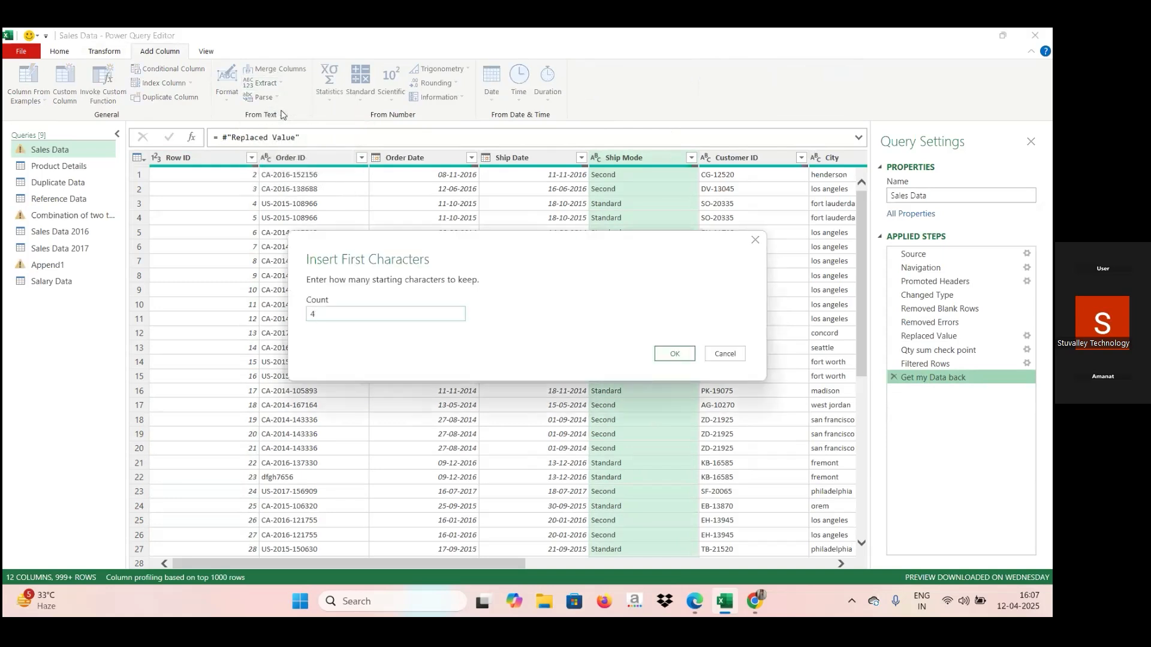
click(666, 351)
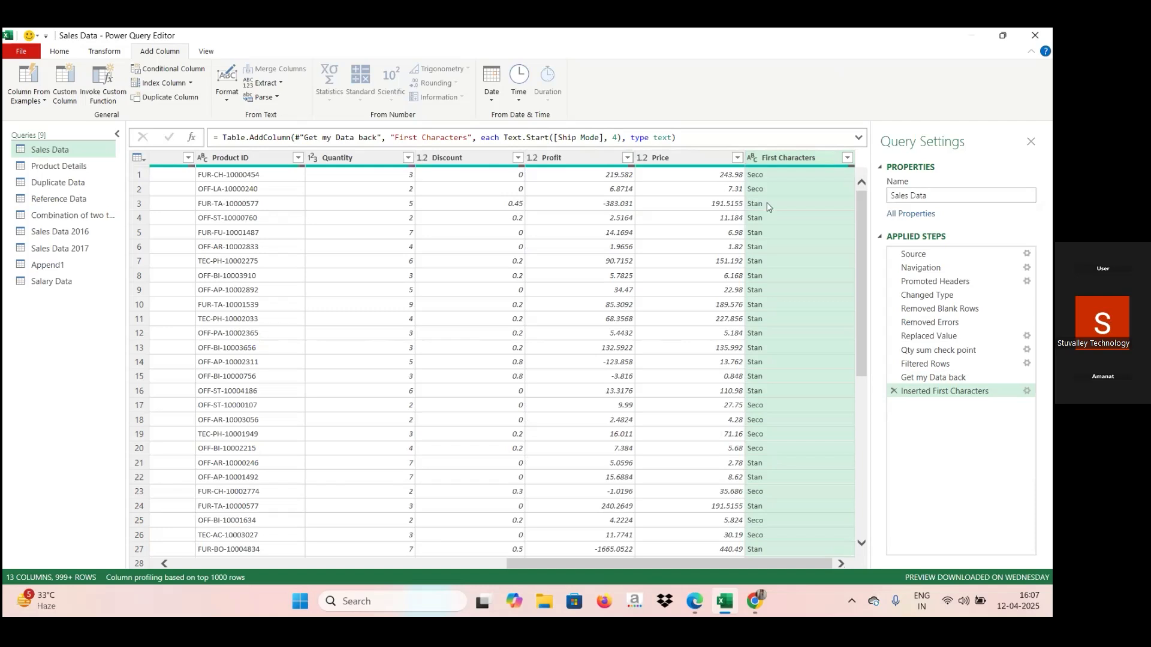
mouse_move(755, 170)
scroll(321, 564, left, 5)
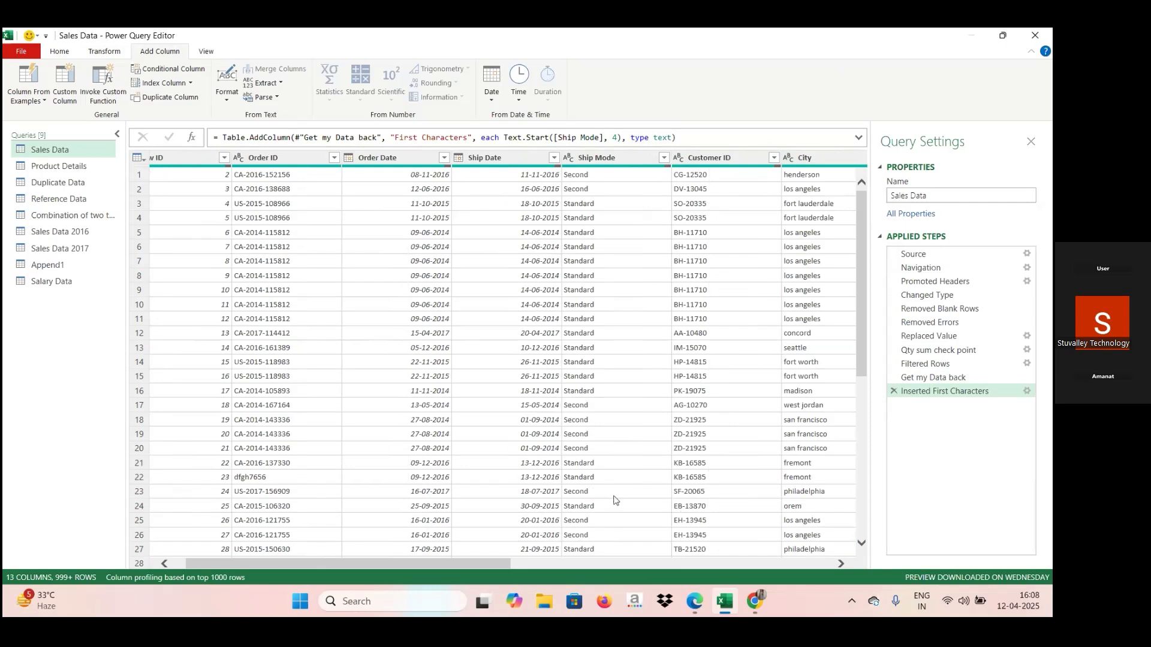
click(662, 568)
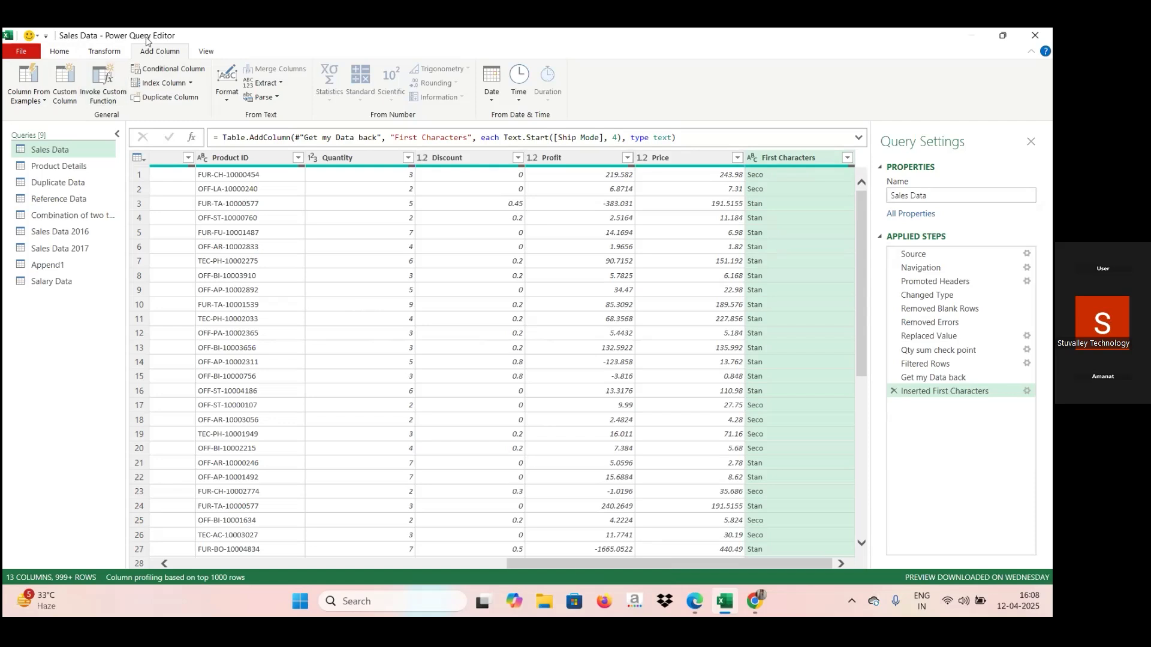
click(102, 51)
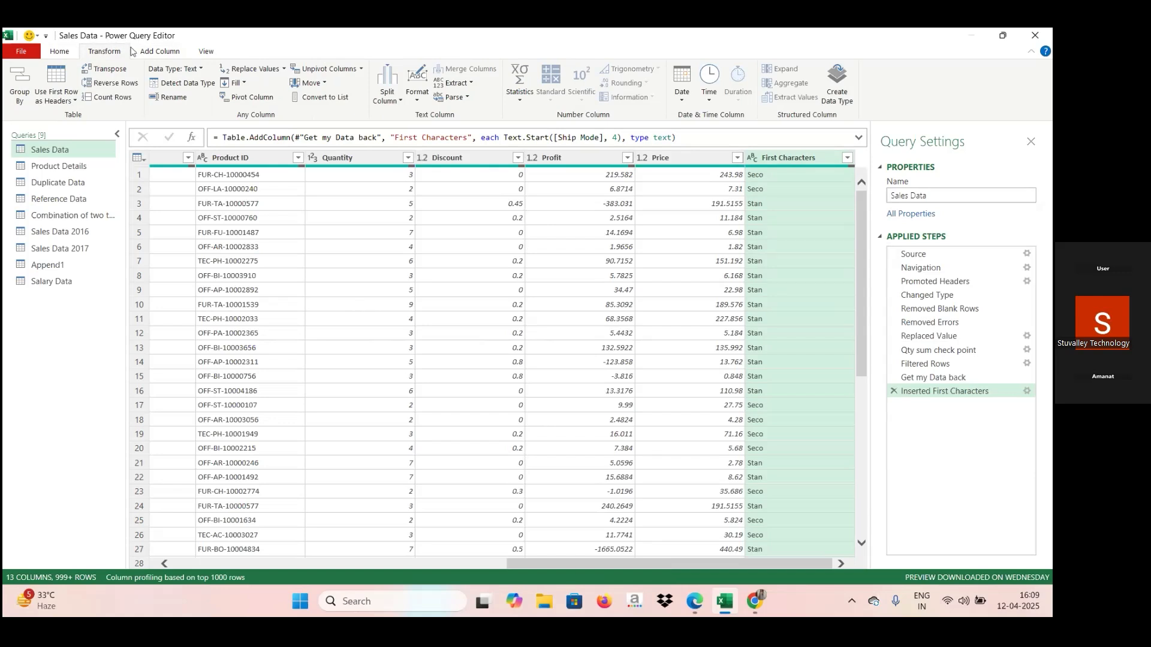
click(173, 50)
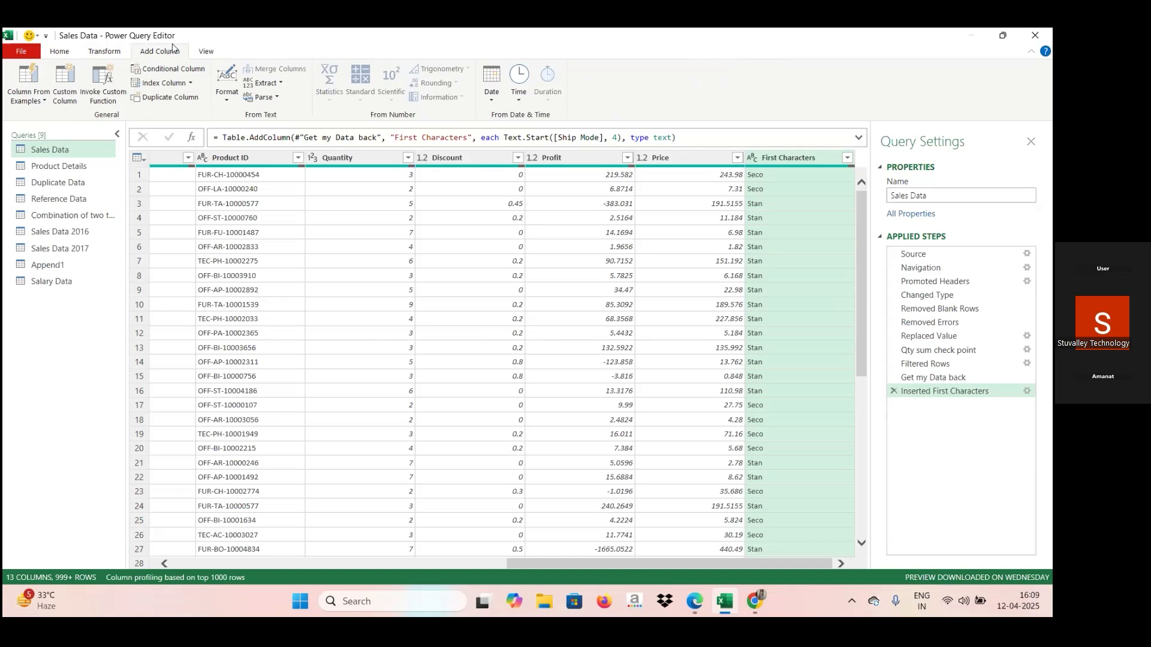
click(98, 54)
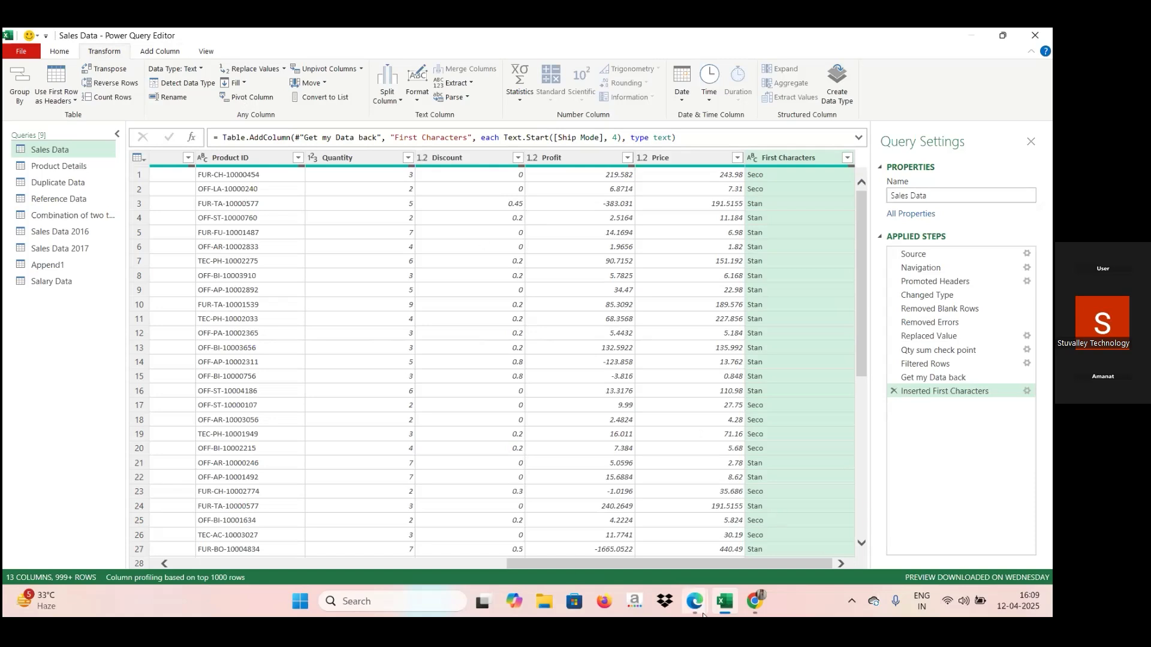
Switch to the Zoom meeting in the browser.
mouse_move(703, 615)
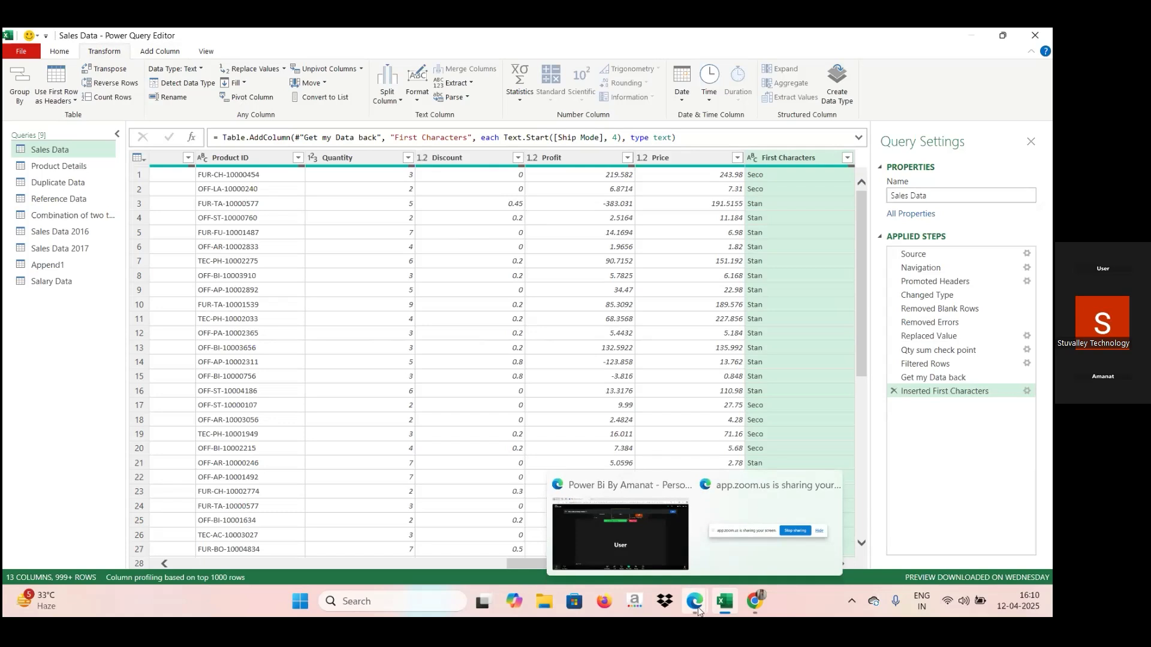
click(653, 544)
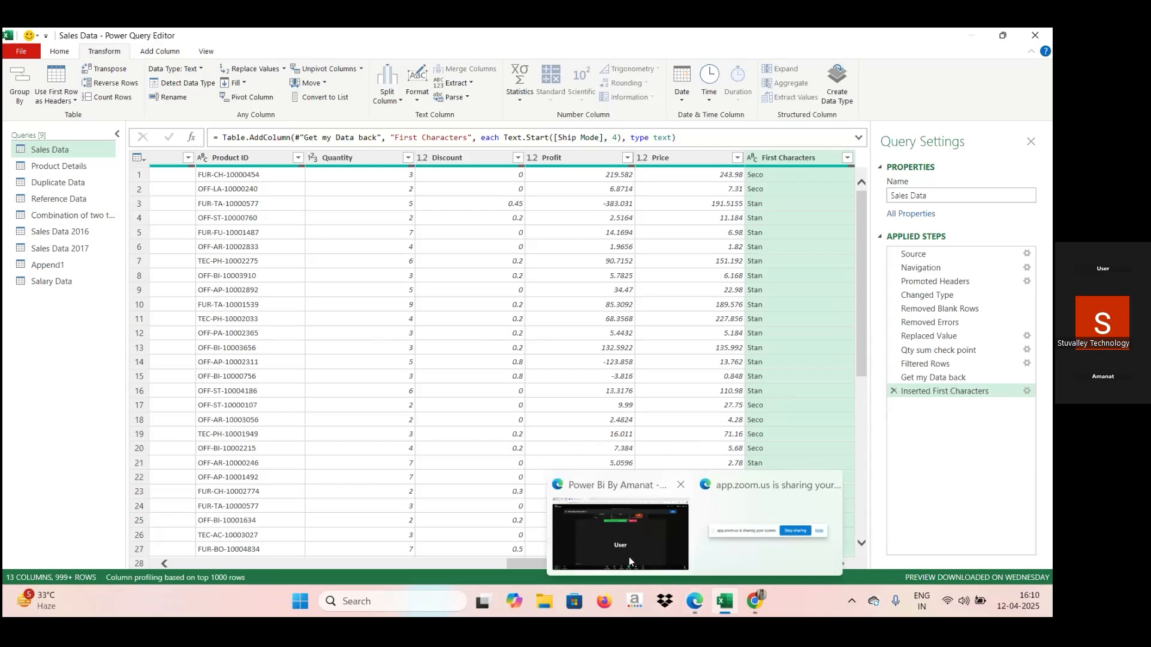
mouse_move(624, 531)
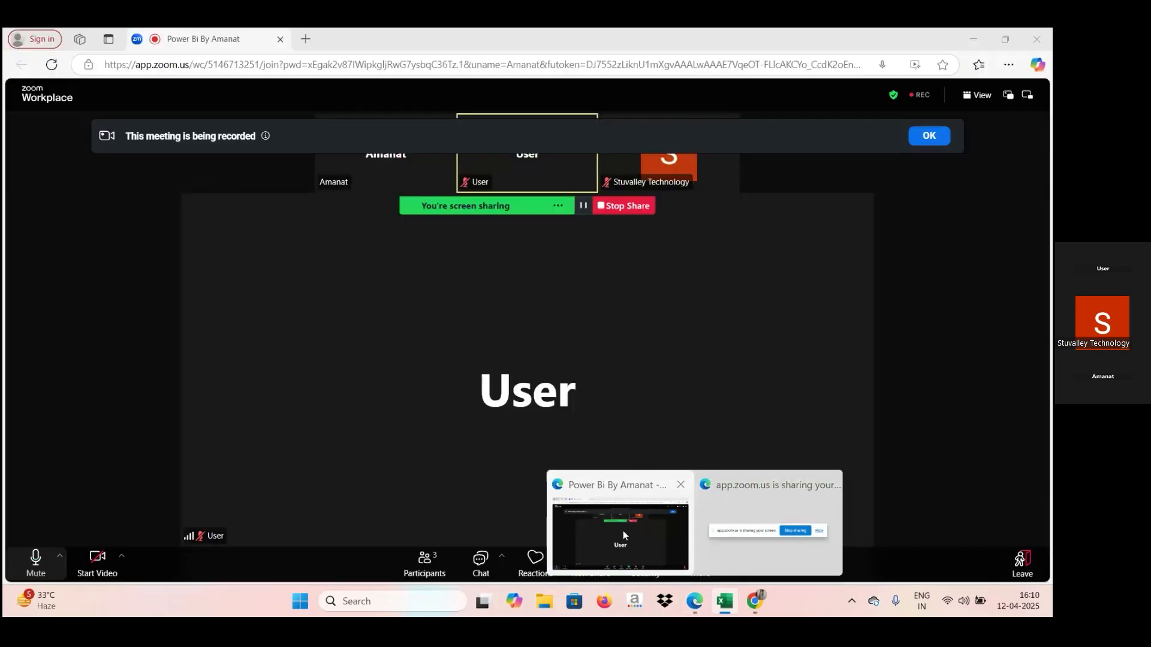